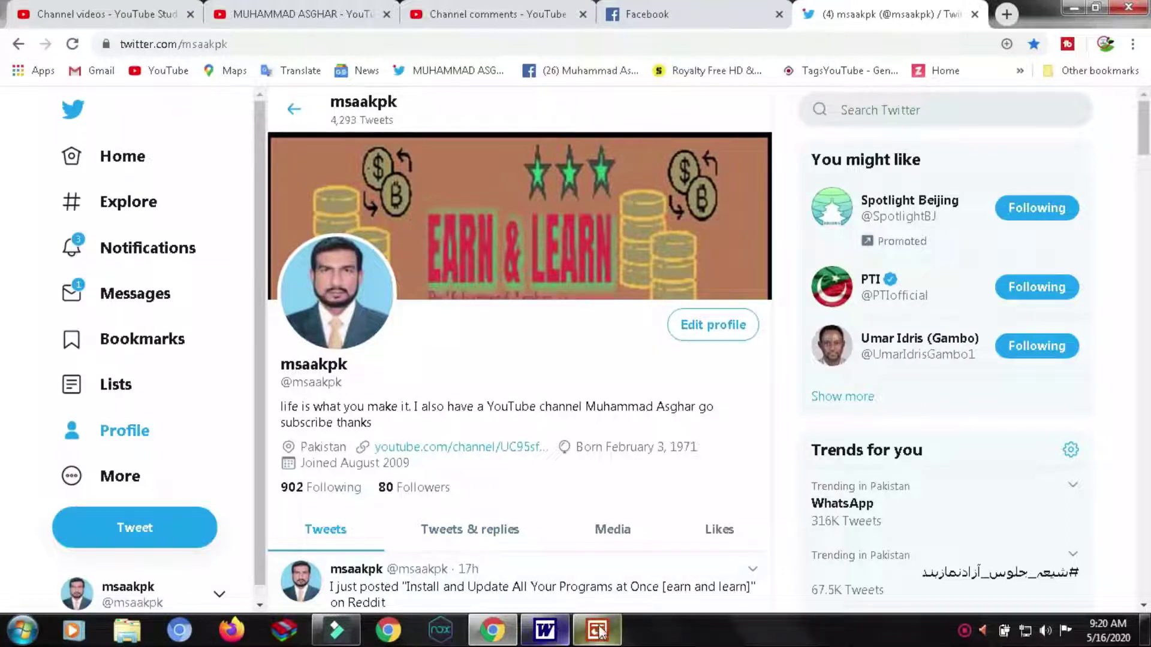
Get the Word and Chrome windows out of the way, switch to the PPt Working presentation in PowerPoint and hide its slide thumbnails
{"action": "left_click", "coordinate": [545, 631]}
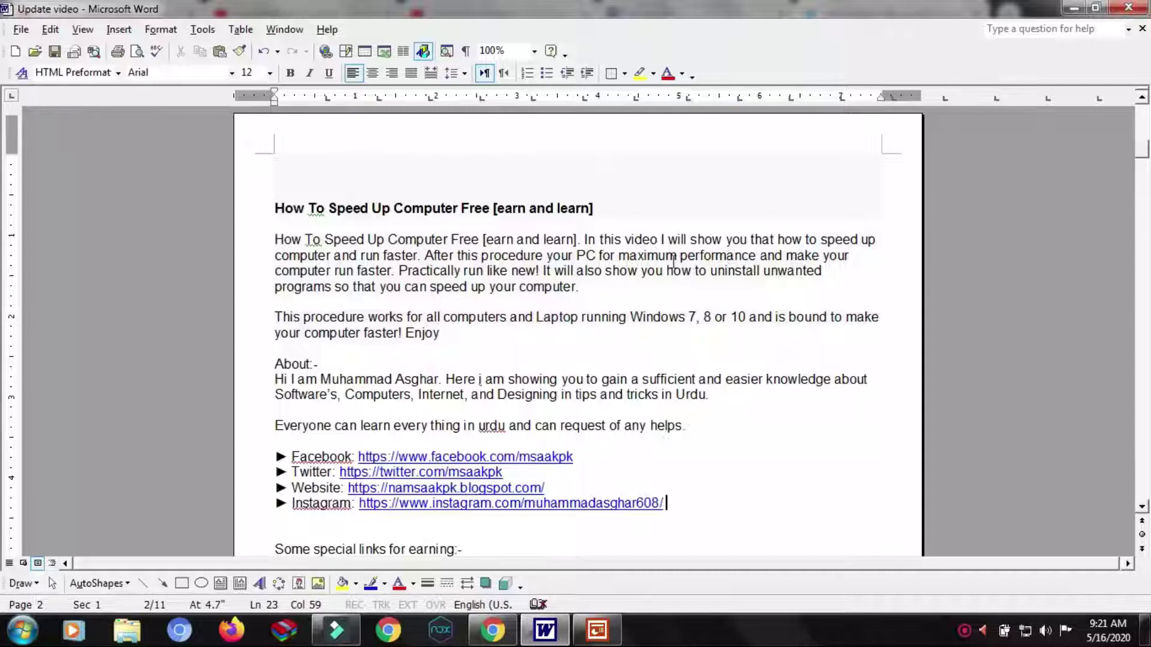
{"action": "left_click", "coordinate": [1073, 7]}
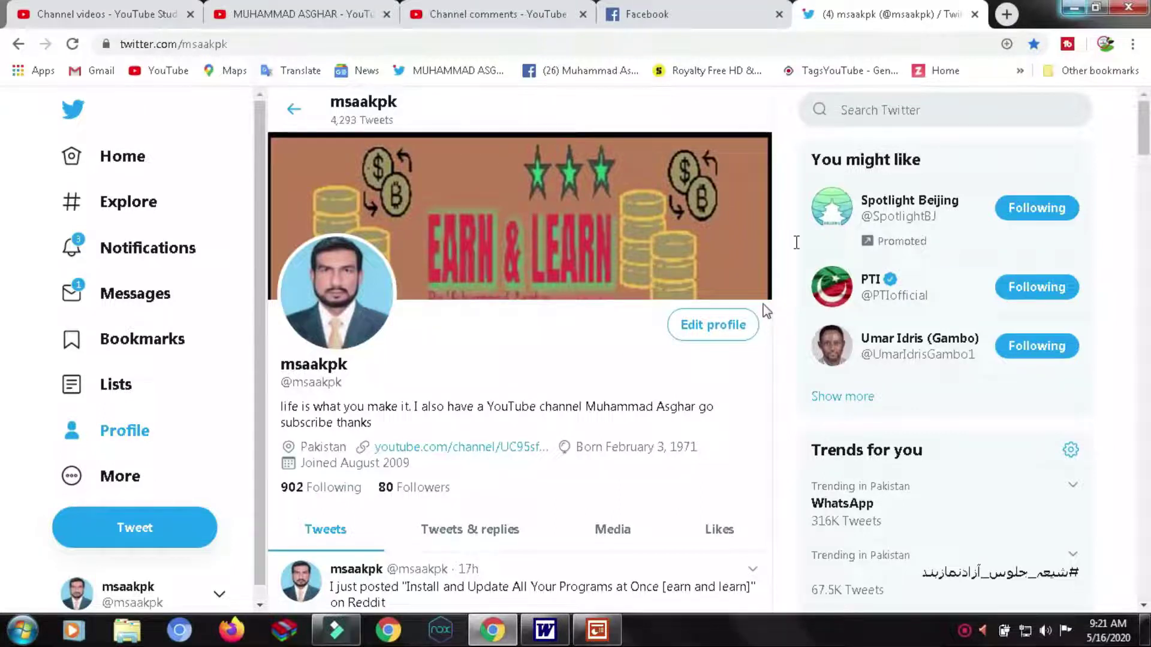
{"action": "left_click", "coordinate": [1073, 8]}
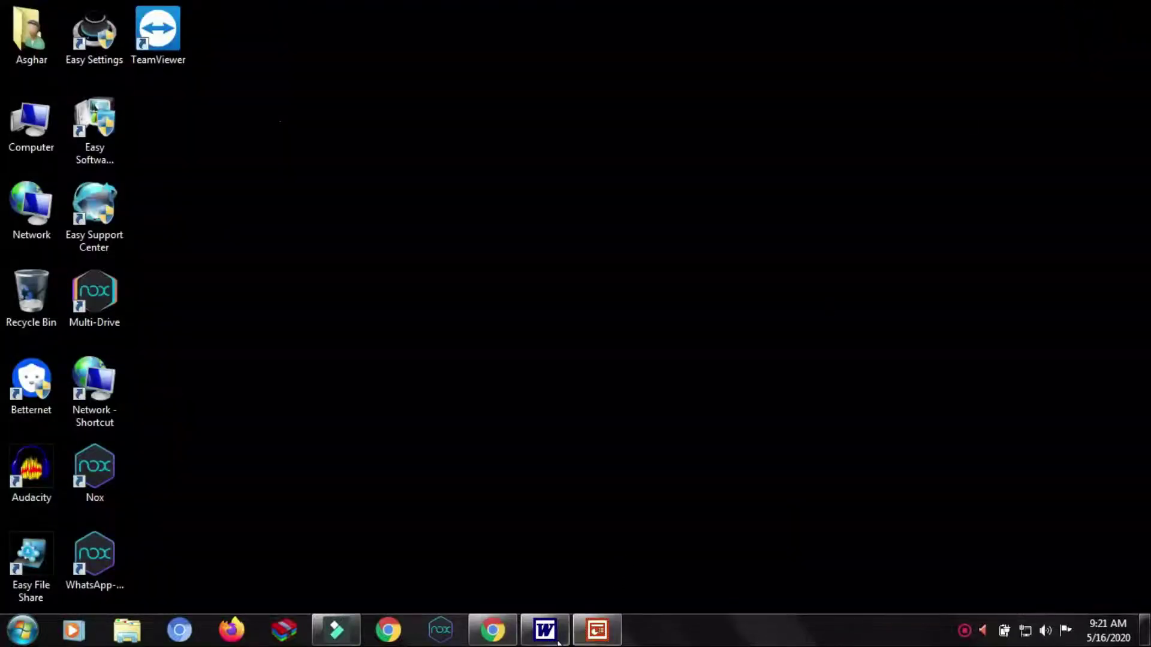
{"action": "left_click", "coordinate": [583, 639]}
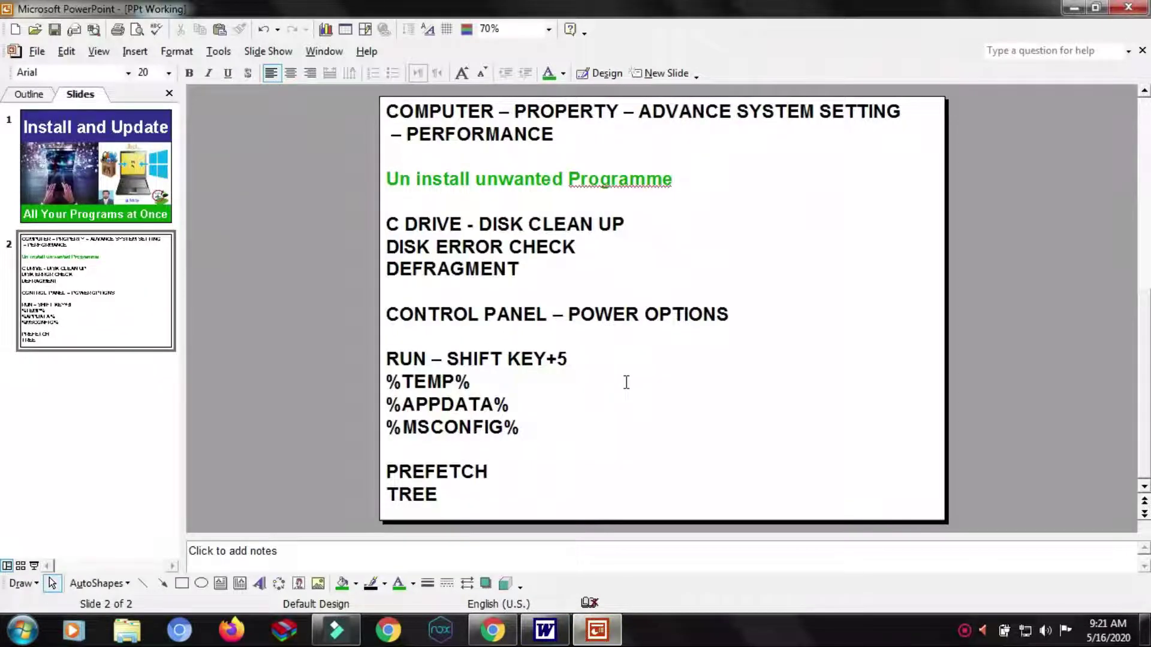
{"action": "left_click", "coordinate": [169, 93]}
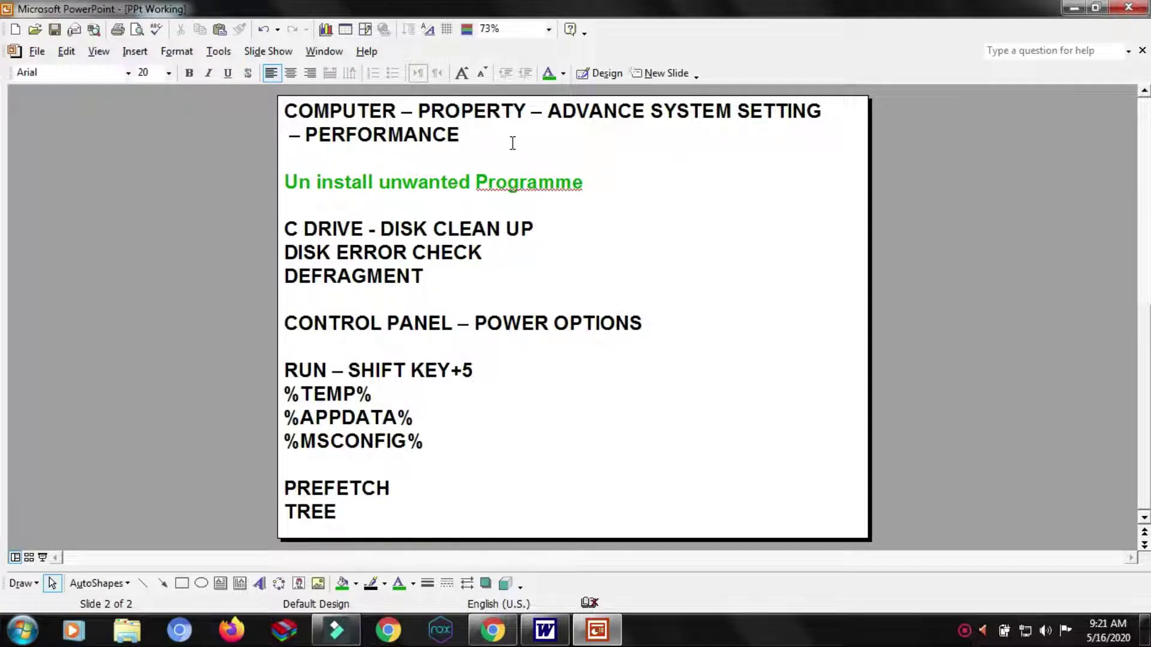
Open the computer's advanced system properties and bring up the Performance settings
{"action": "left_click", "coordinate": [23, 630]}
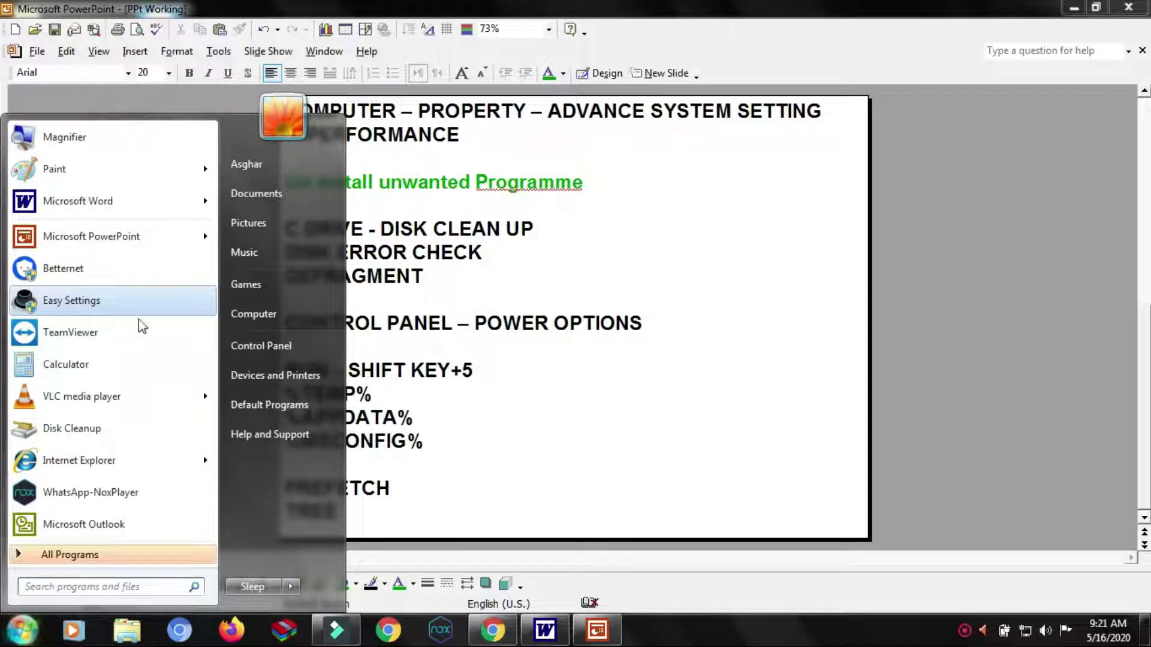
{"action": "right_click", "coordinate": [259, 316]}
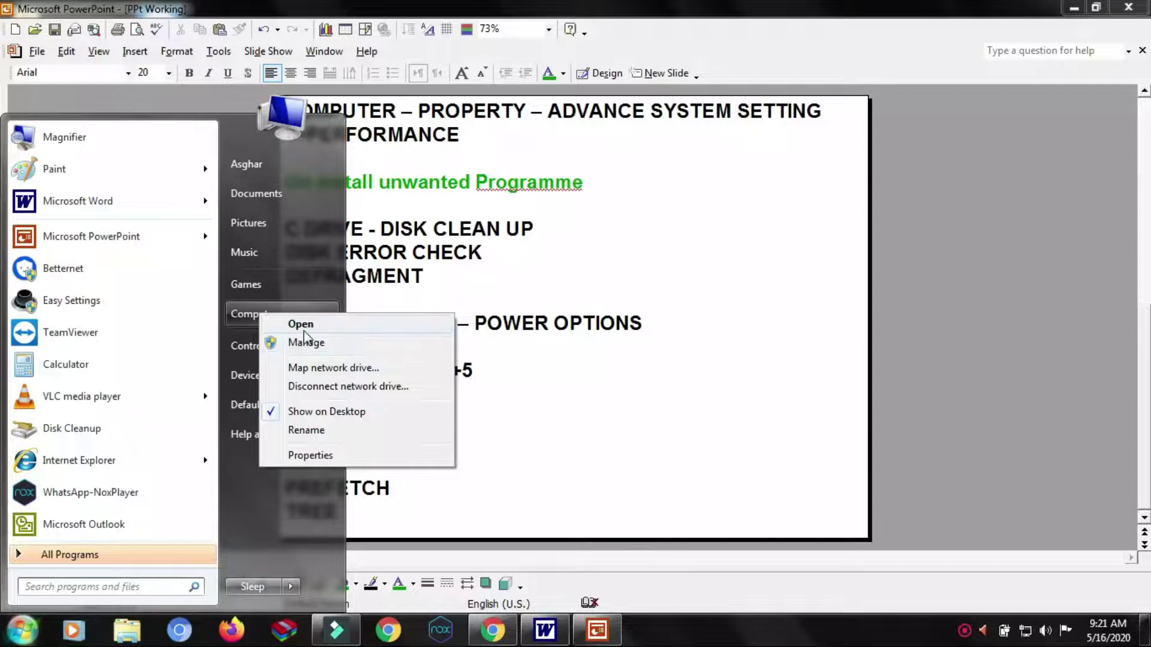
{"action": "left_click", "coordinate": [312, 456]}
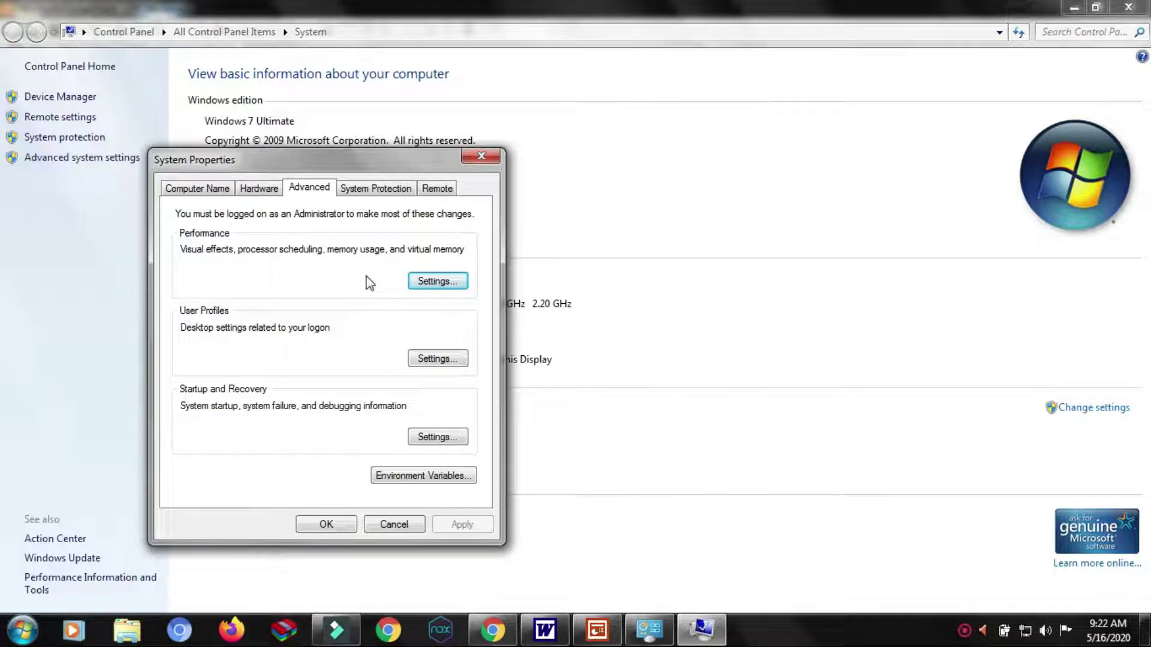
{"action": "left_click", "coordinate": [423, 291]}
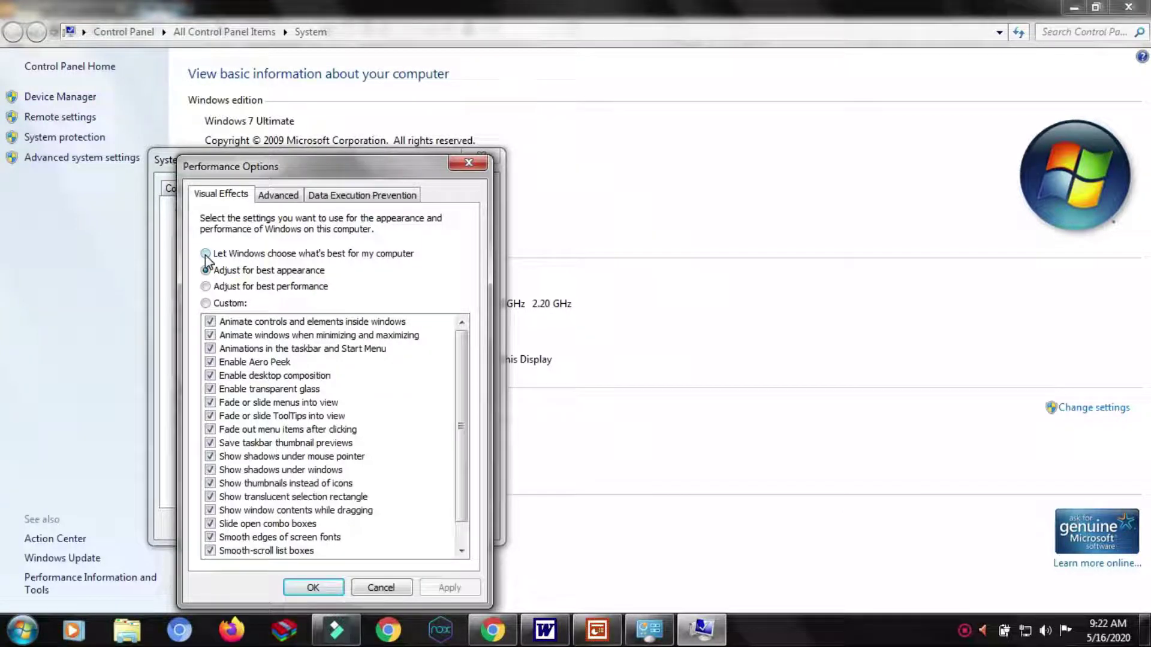
Apply the Adjust for best performance visual effects setting and close the system properties windows
{"action": "left_click", "coordinate": [206, 286]}
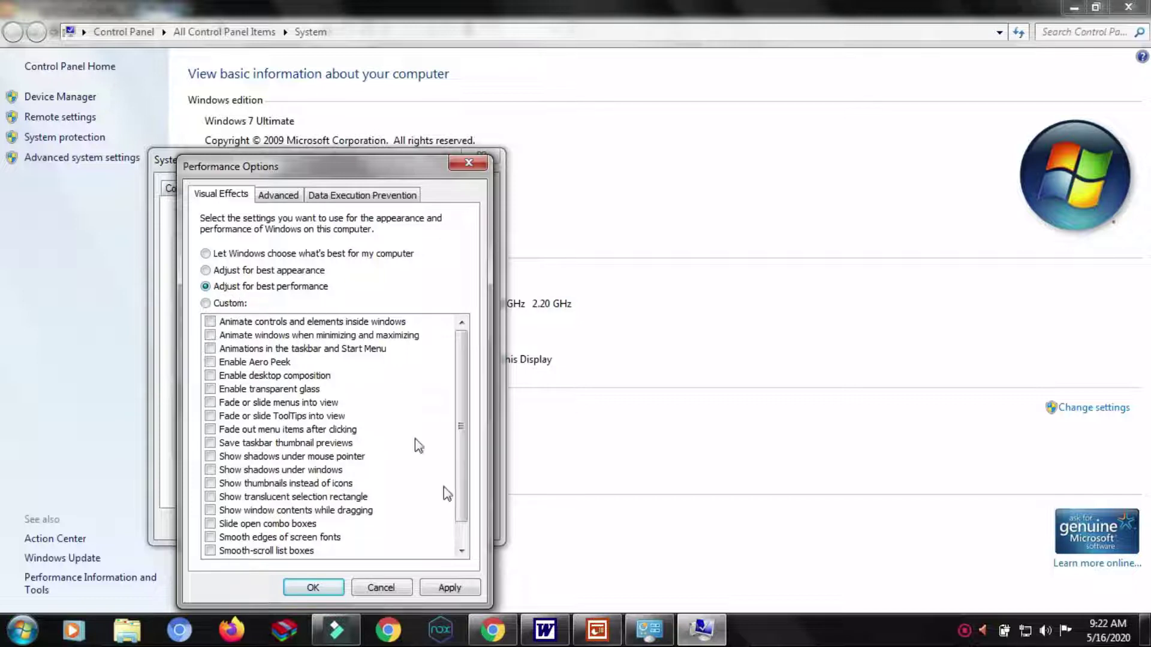
{"action": "left_click", "coordinate": [444, 586]}
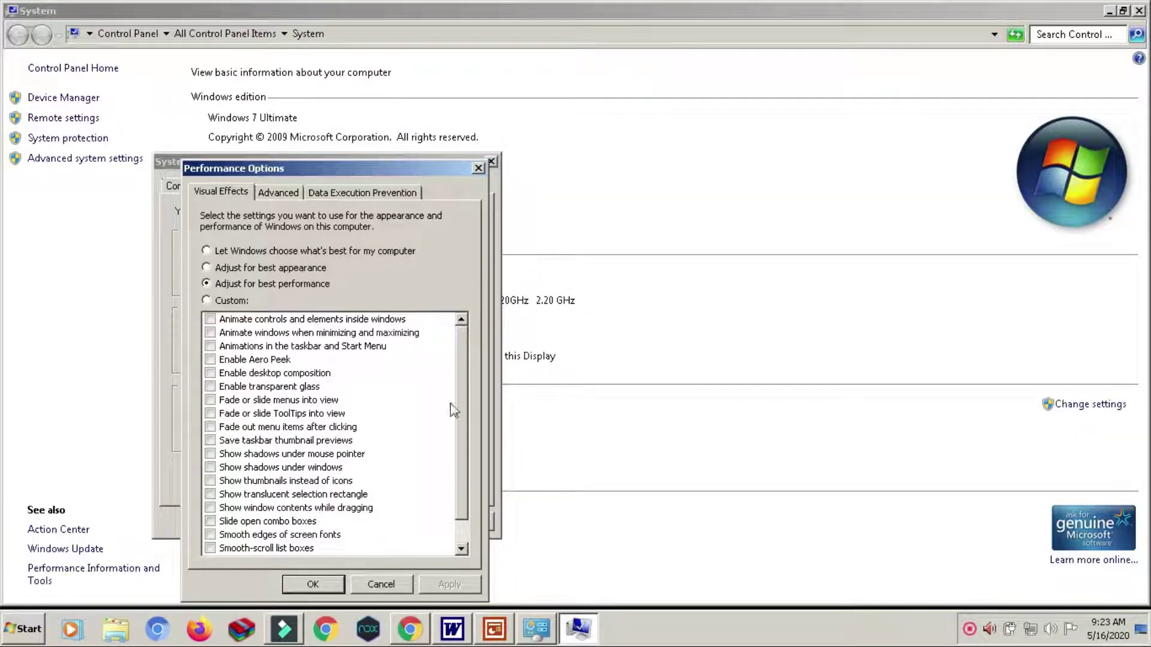
{"action": "left_click", "coordinate": [294, 585]}
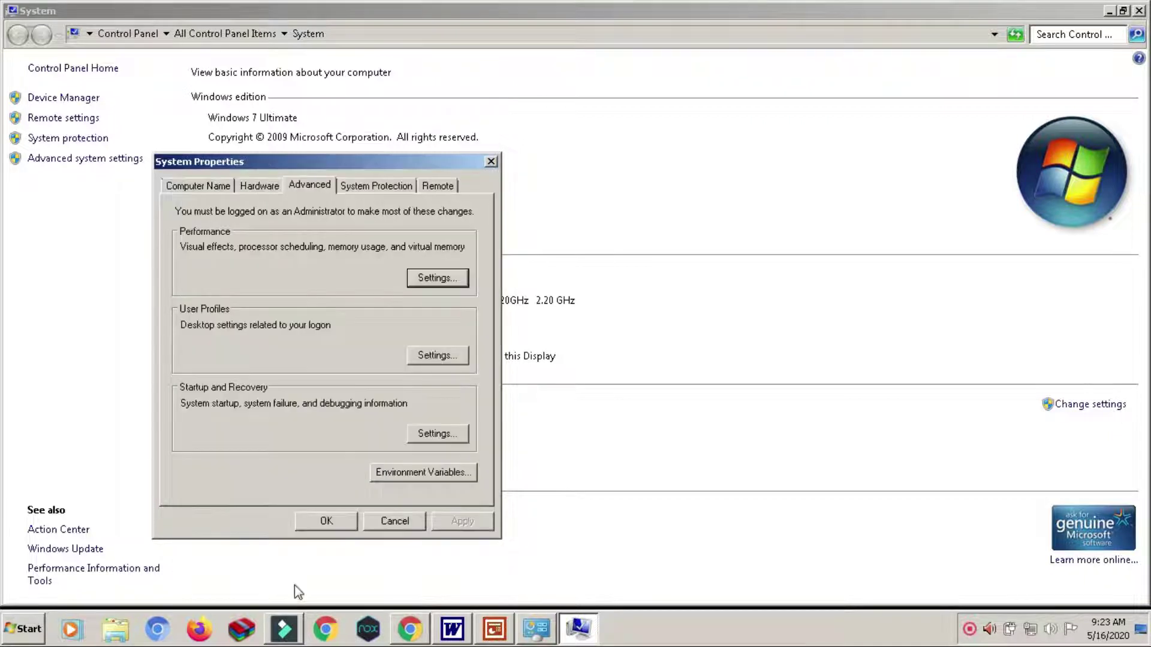
{"action": "left_click", "coordinate": [329, 523]}
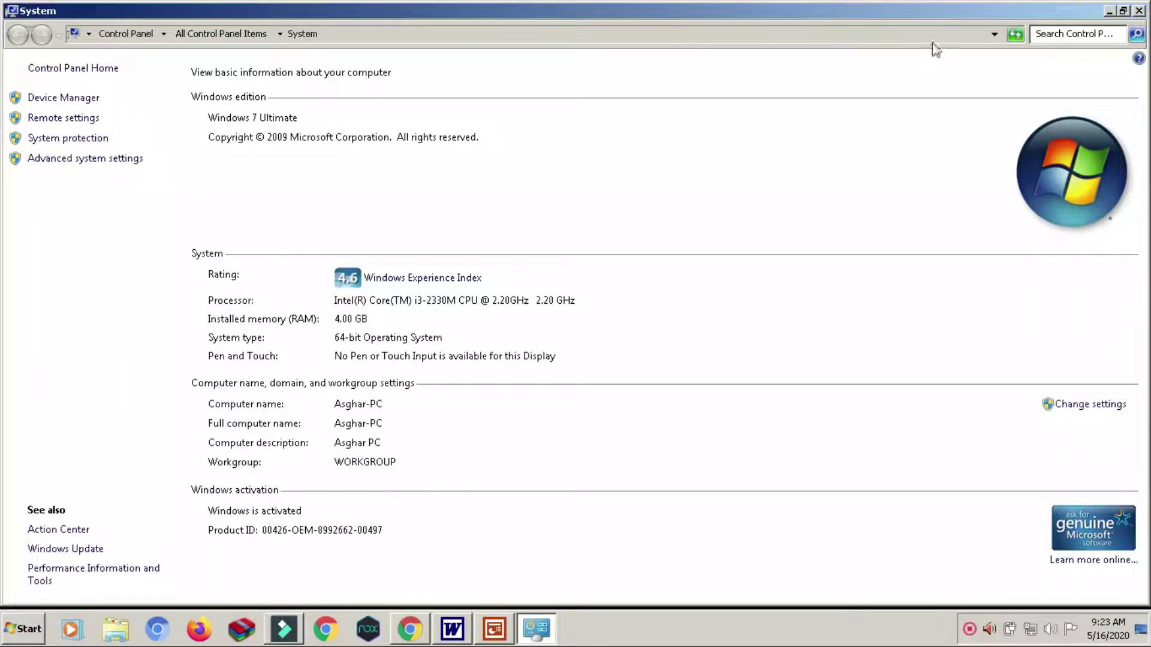
{"action": "left_click", "coordinate": [1139, 12]}
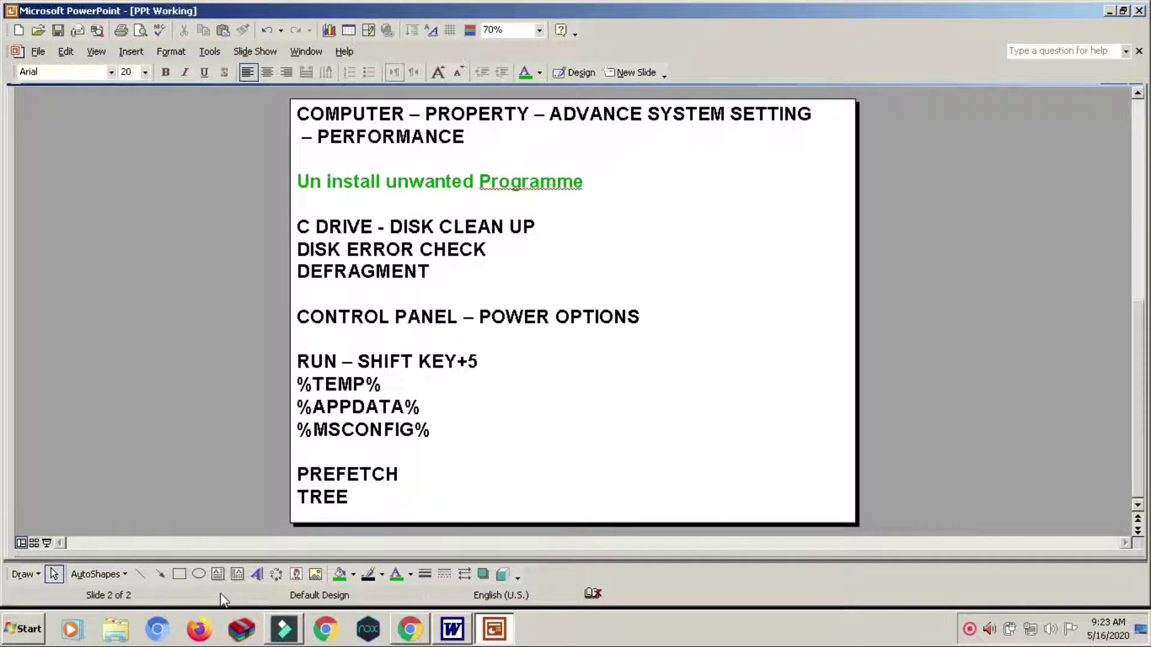
Open the Control Panel, show it by Category and open the list for uninstalling programs
{"action": "left_click", "coordinate": [20, 633]}
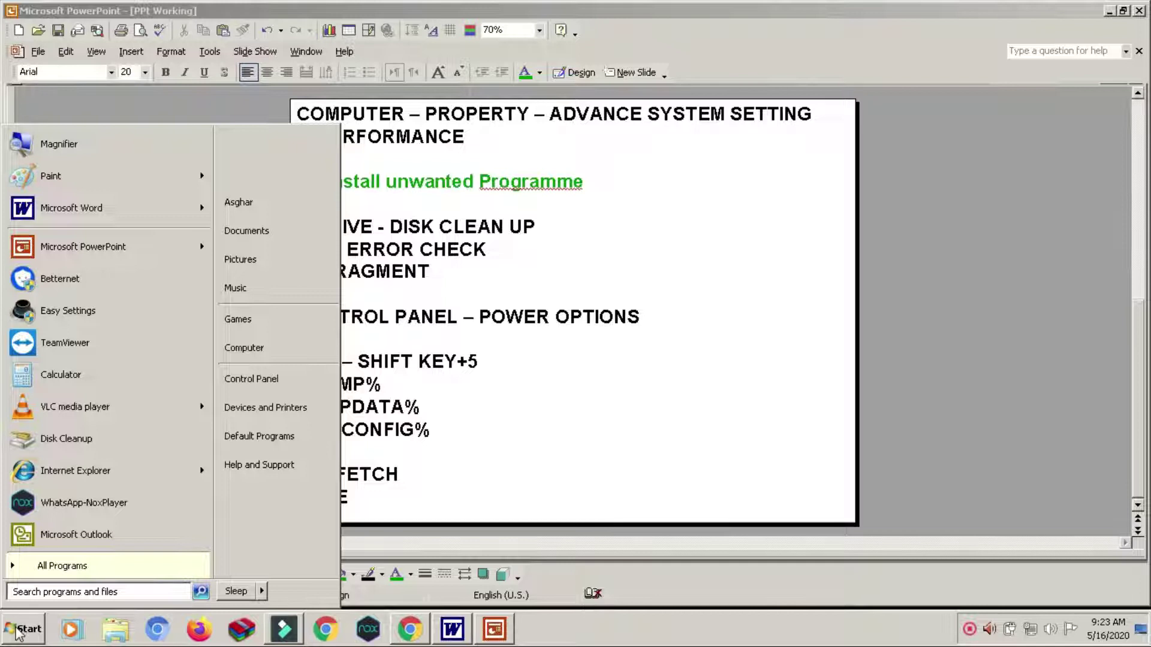
{"action": "left_click", "coordinate": [271, 382]}
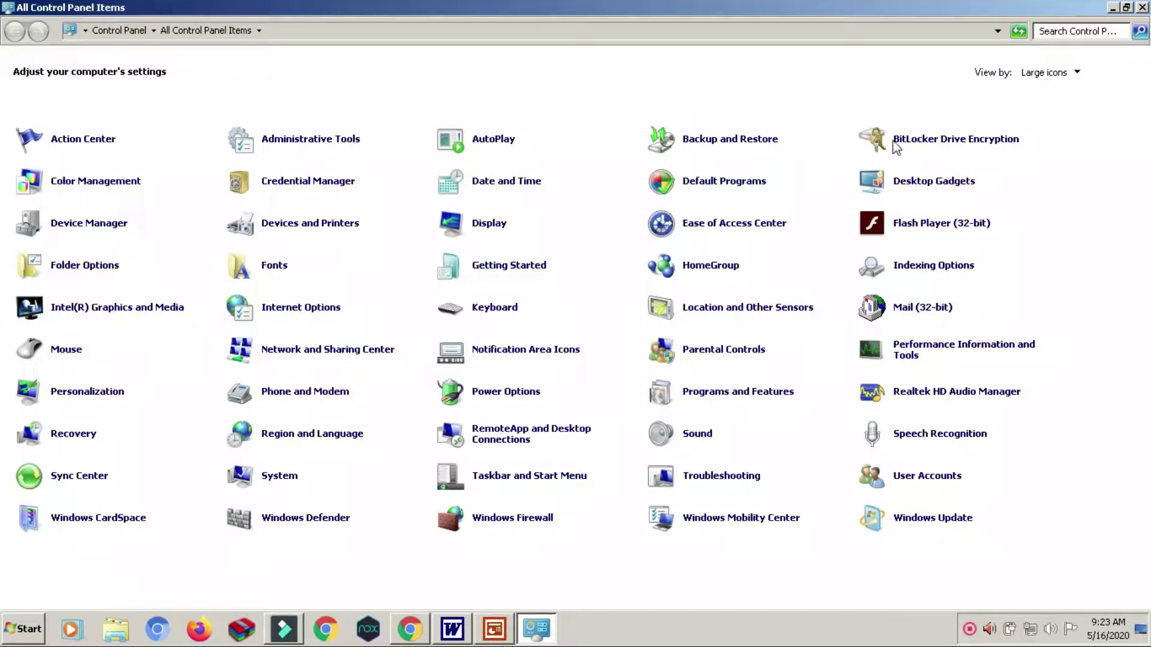
{"action": "left_click", "coordinate": [1054, 74]}
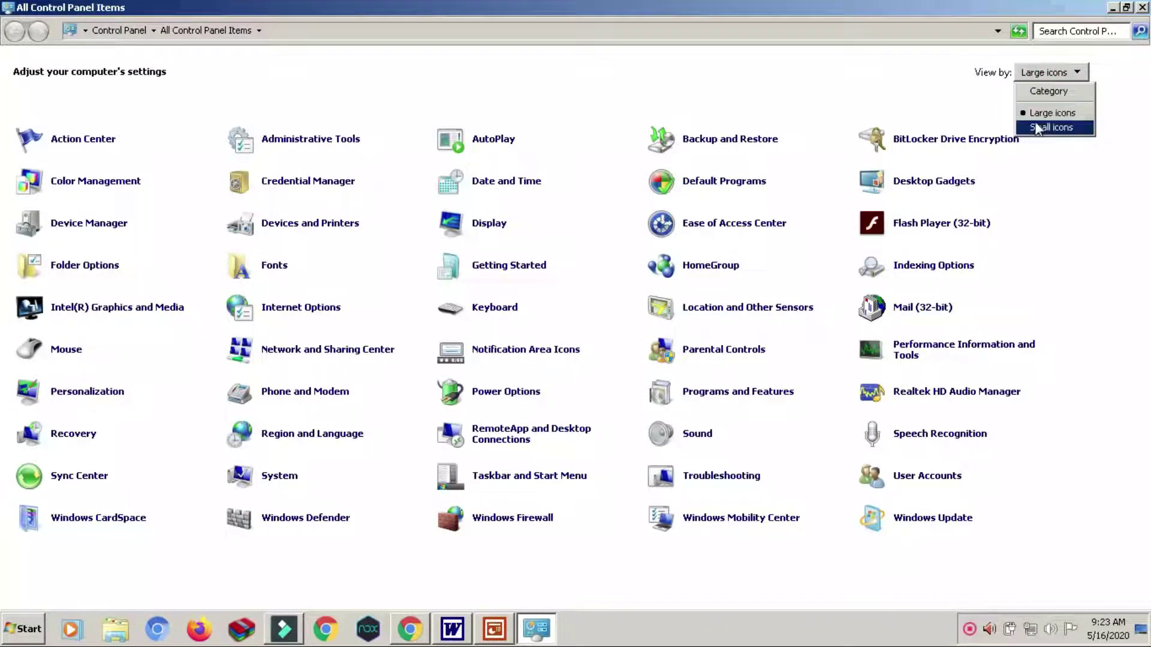
{"action": "left_click", "coordinate": [1044, 92]}
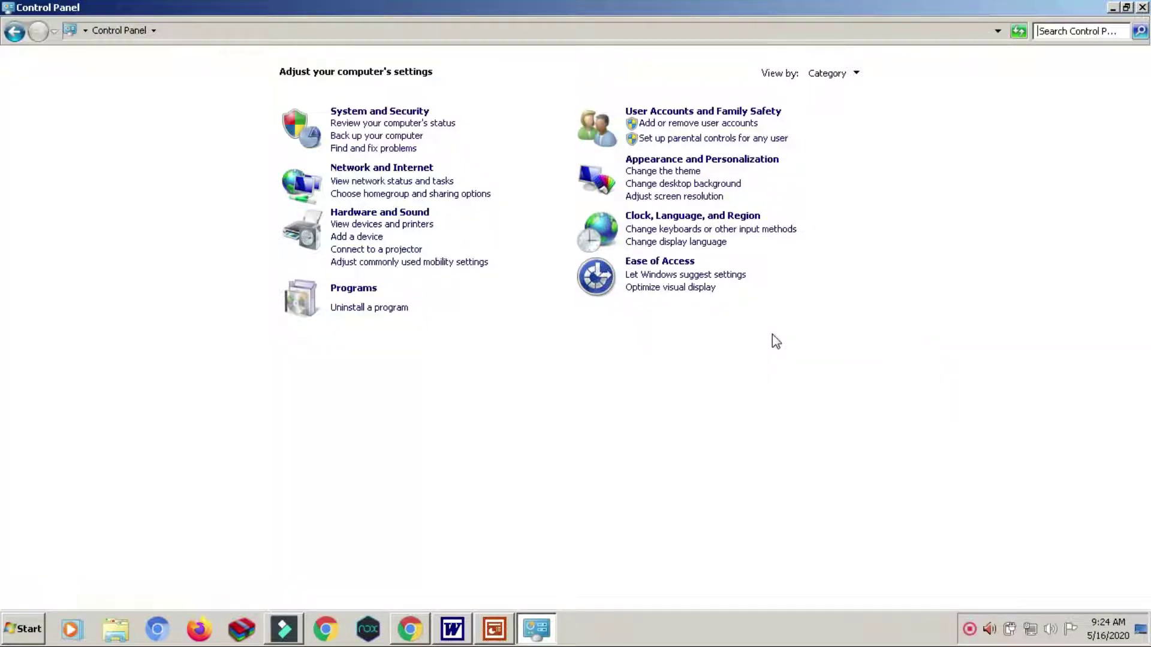
{"action": "left_click", "coordinate": [369, 310]}
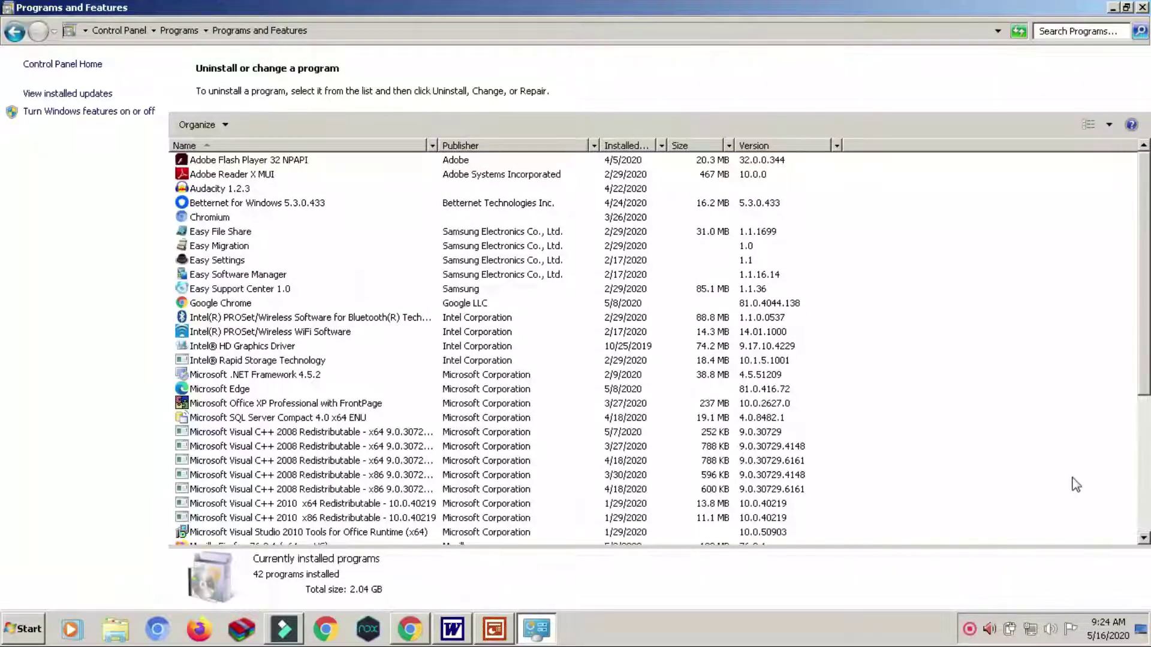
Uninstall TeamViewer from the installed programs list with the Remove settings option, and close the uninstaller
{"action": "left_click", "coordinate": [1144, 538]}
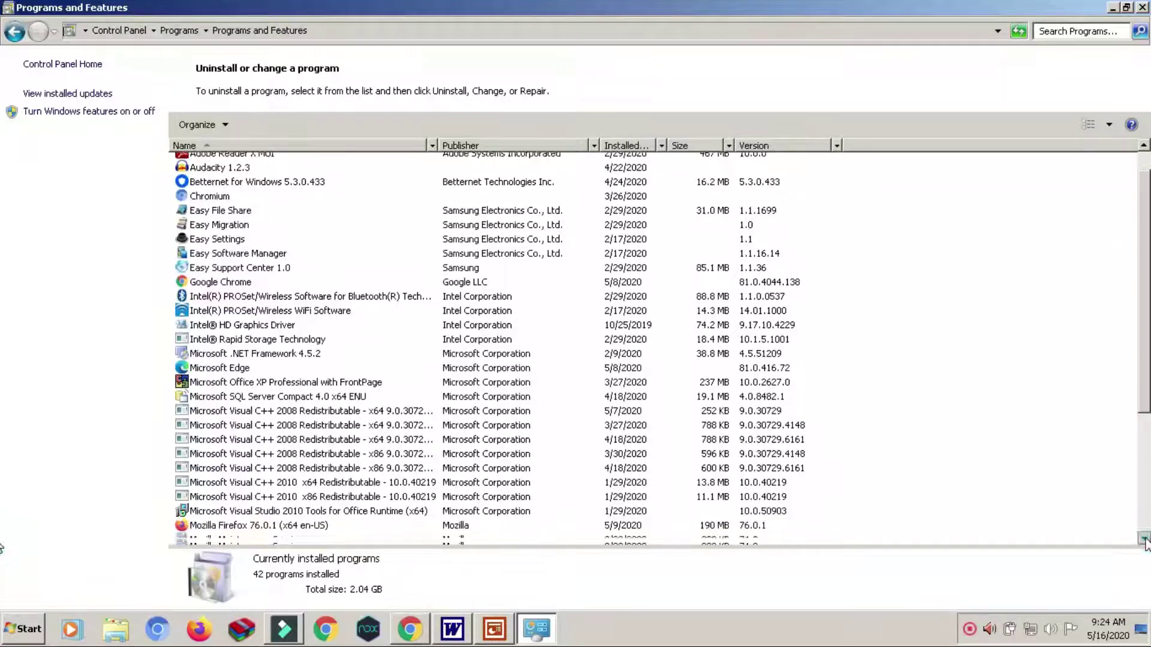
{"action": "left_click", "coordinate": [1144, 538]}
{"action": "left_click", "coordinate": [1144, 538]}
{"action": "double_click", "coordinate": [1144, 538]}
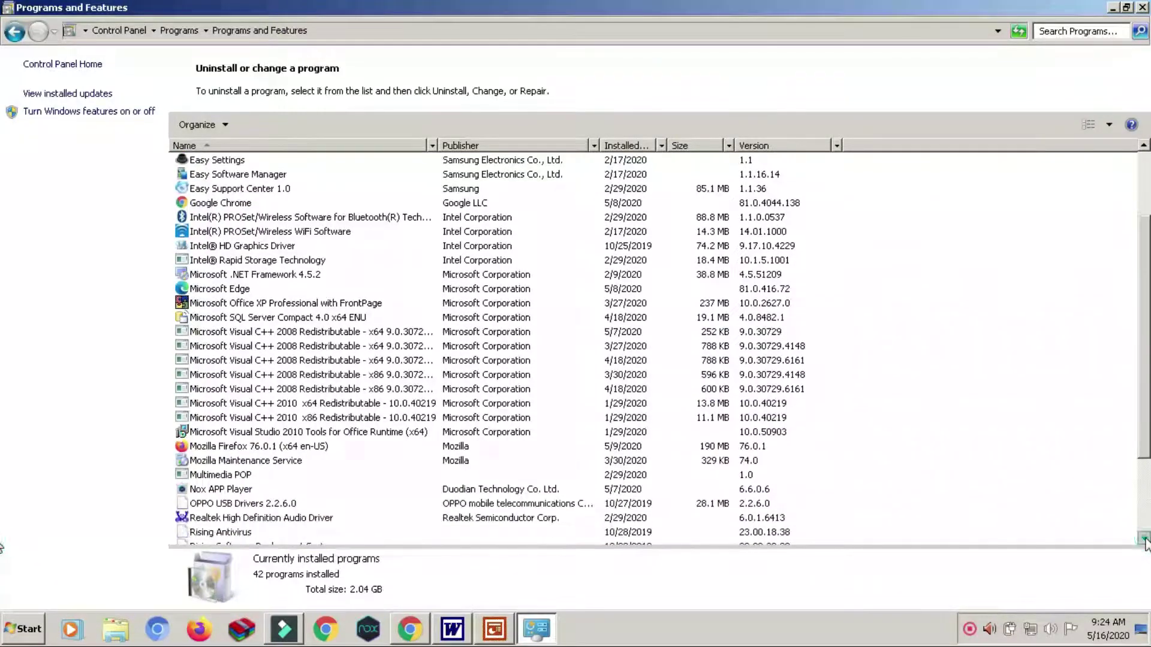
{"action": "left_click", "coordinate": [1144, 538]}
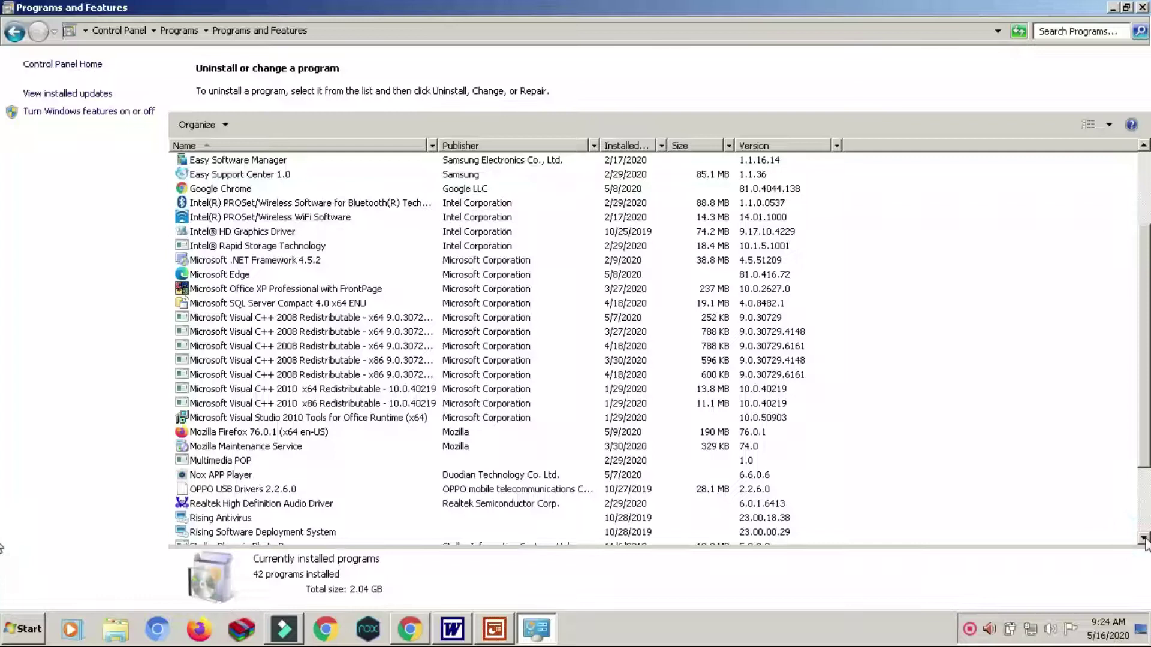
{"action": "double_click", "coordinate": [1144, 537]}
{"action": "left_click", "coordinate": [1144, 538]}
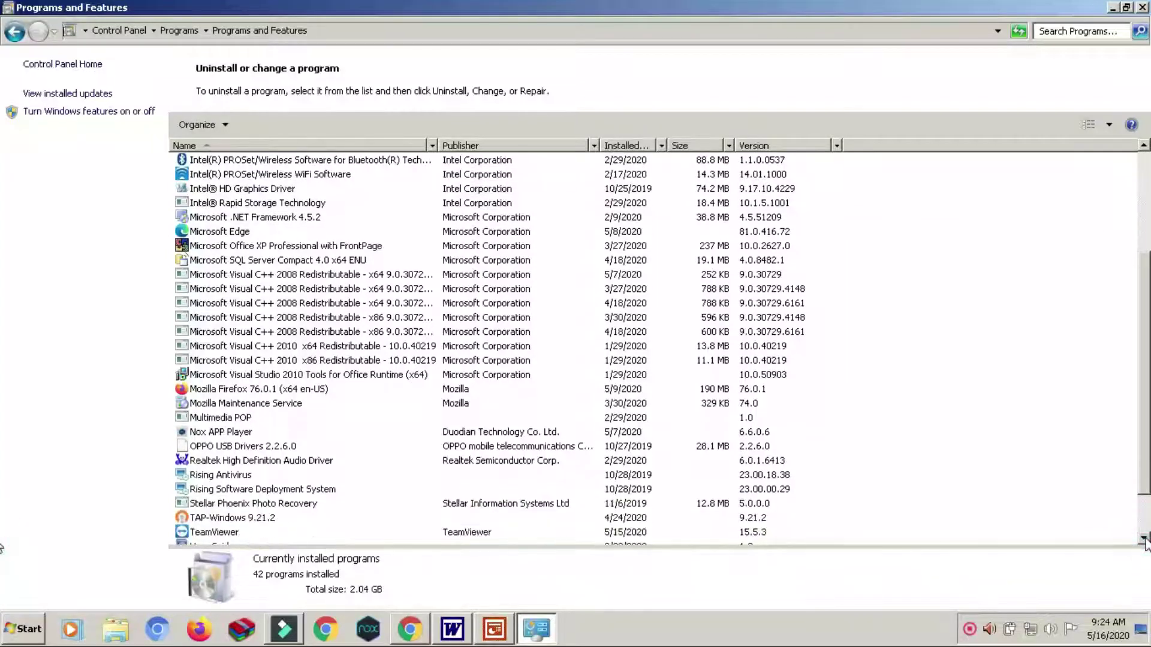
{"action": "left_click", "coordinate": [1144, 538]}
{"action": "double_click", "coordinate": [1144, 538]}
{"action": "left_click", "coordinate": [1144, 538]}
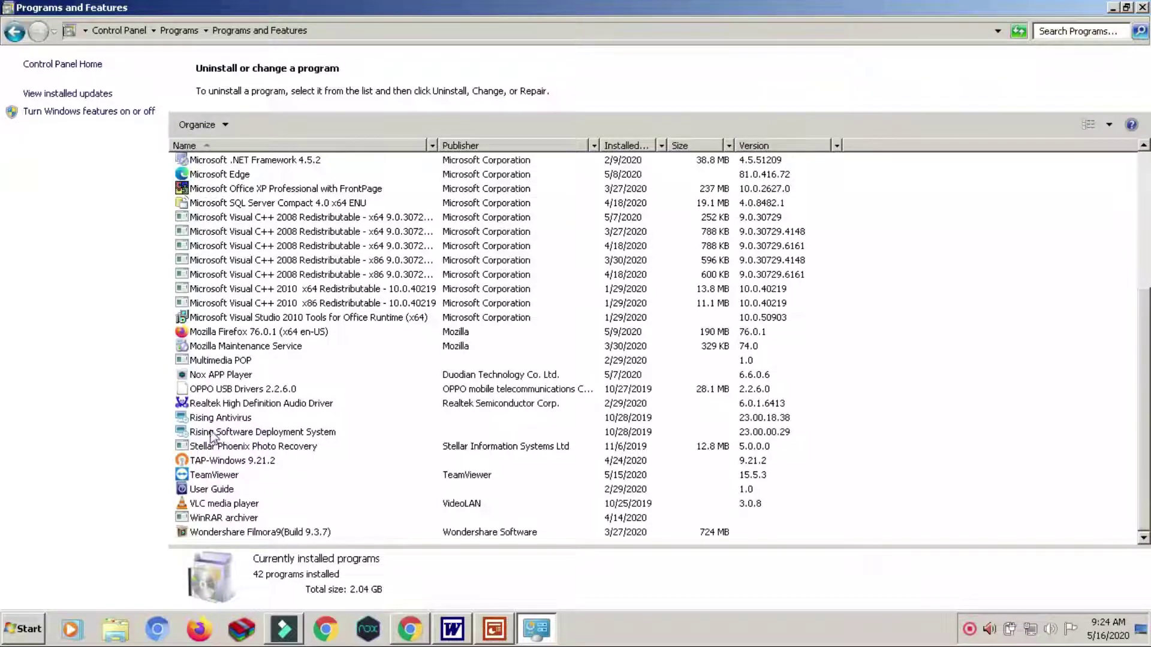
{"action": "left_click", "coordinate": [214, 477]}
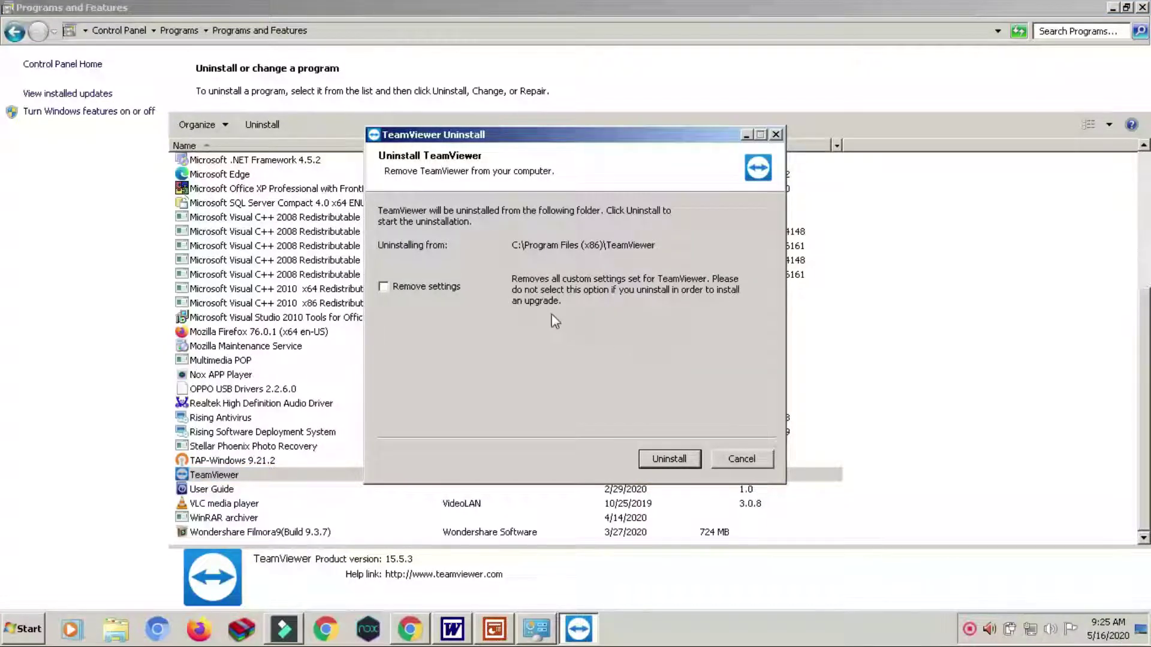
{"action": "left_click", "coordinate": [390, 289]}
{"action": "left_click", "coordinate": [656, 458]}
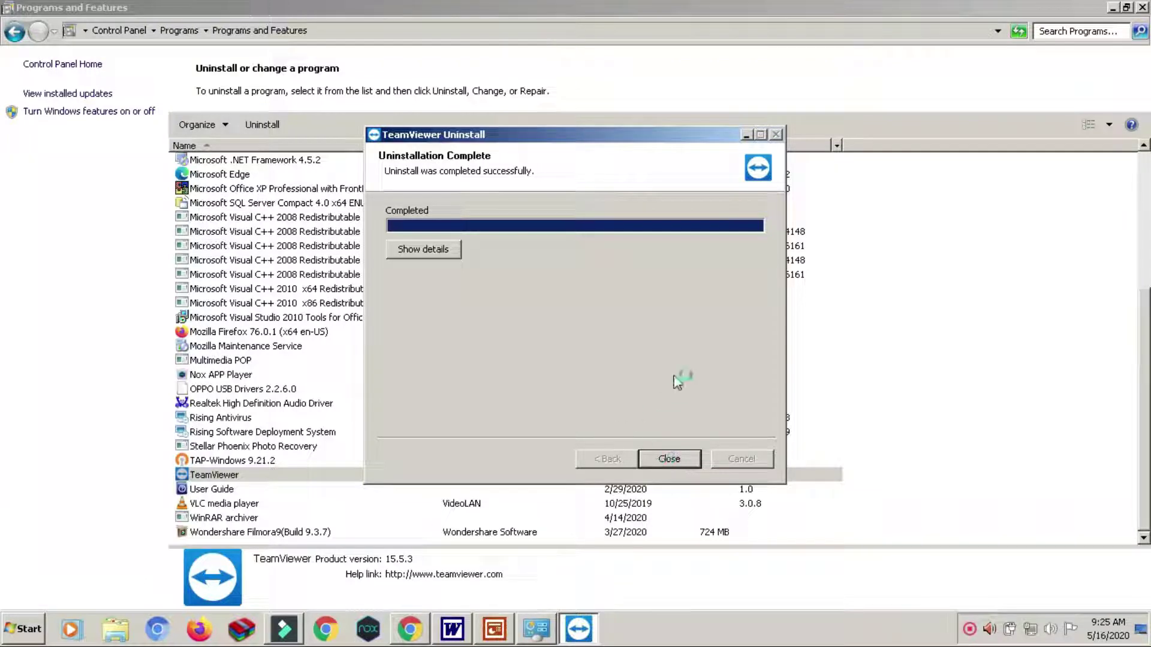
{"action": "left_click", "coordinate": [670, 460]}
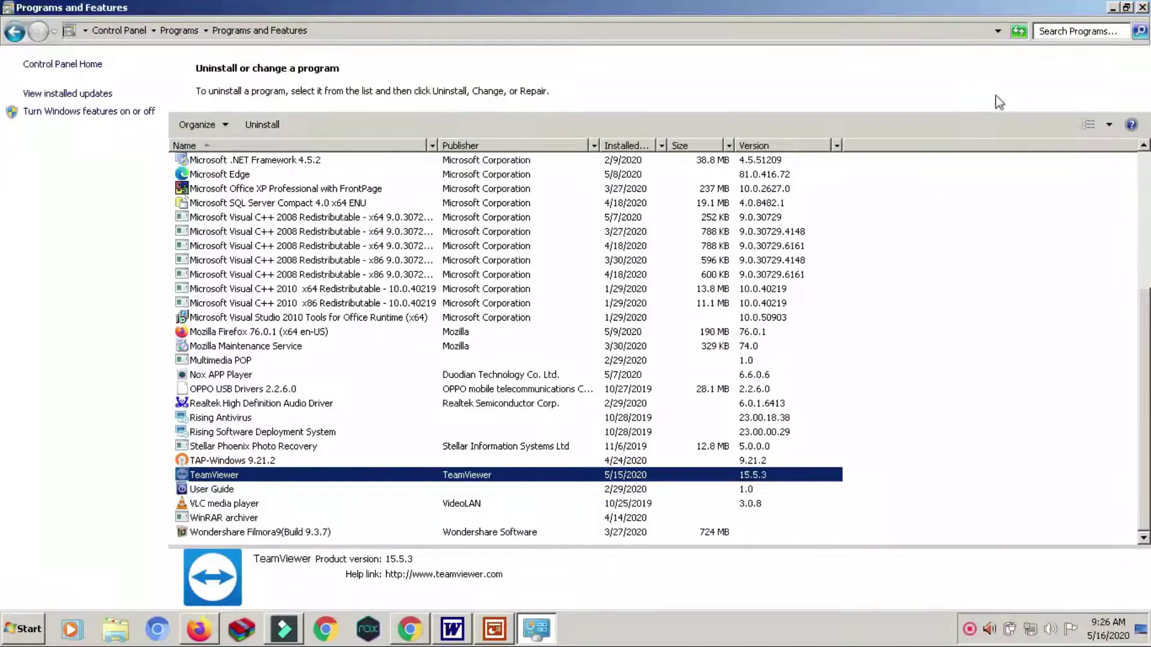
Look over the installed programs list again, and close it along with the Firefox window
{"action": "left_click", "coordinate": [1144, 195]}
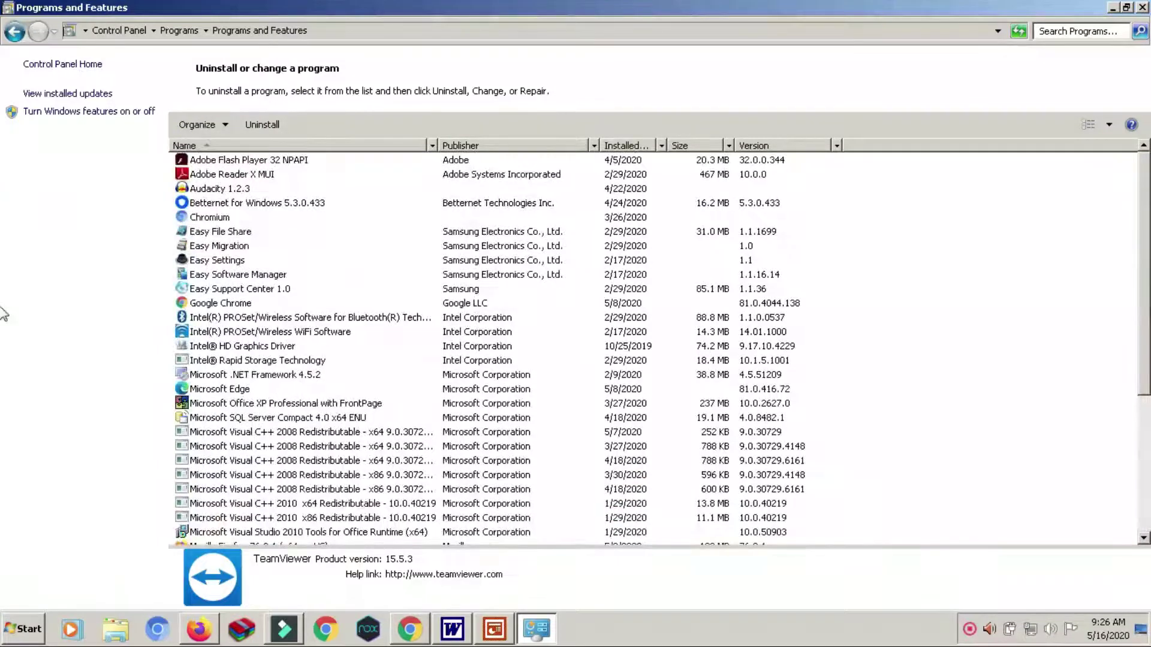
{"action": "left_click", "coordinate": [1144, 466]}
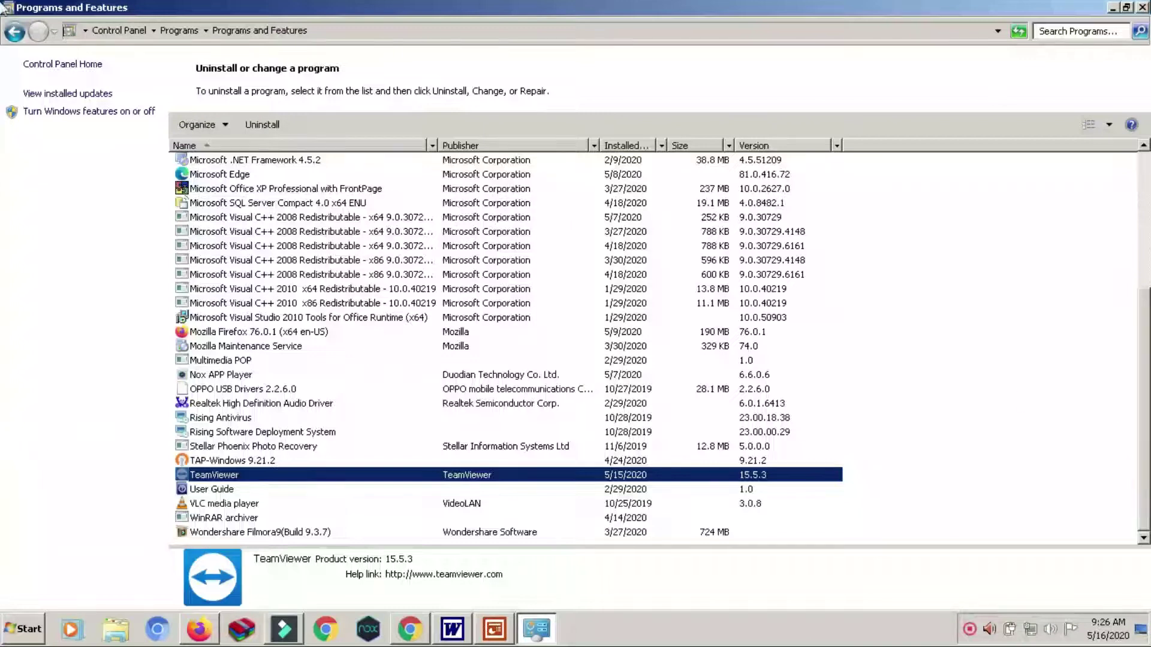
{"action": "left_click", "coordinate": [1142, 7]}
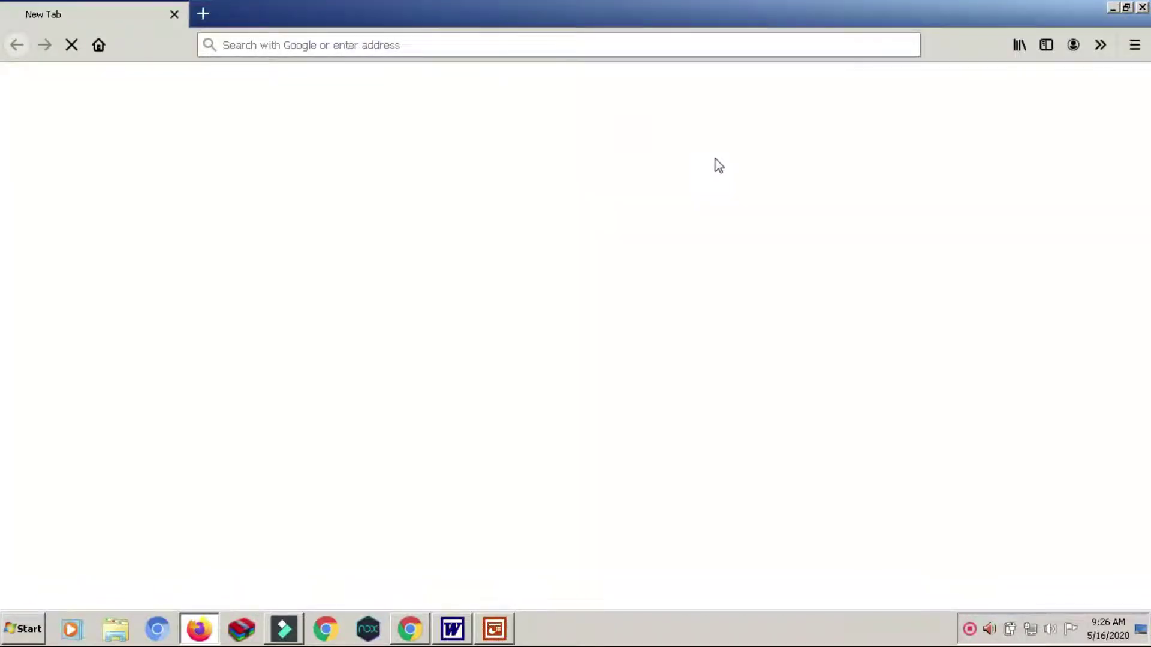
{"action": "left_click", "coordinate": [1143, 8]}
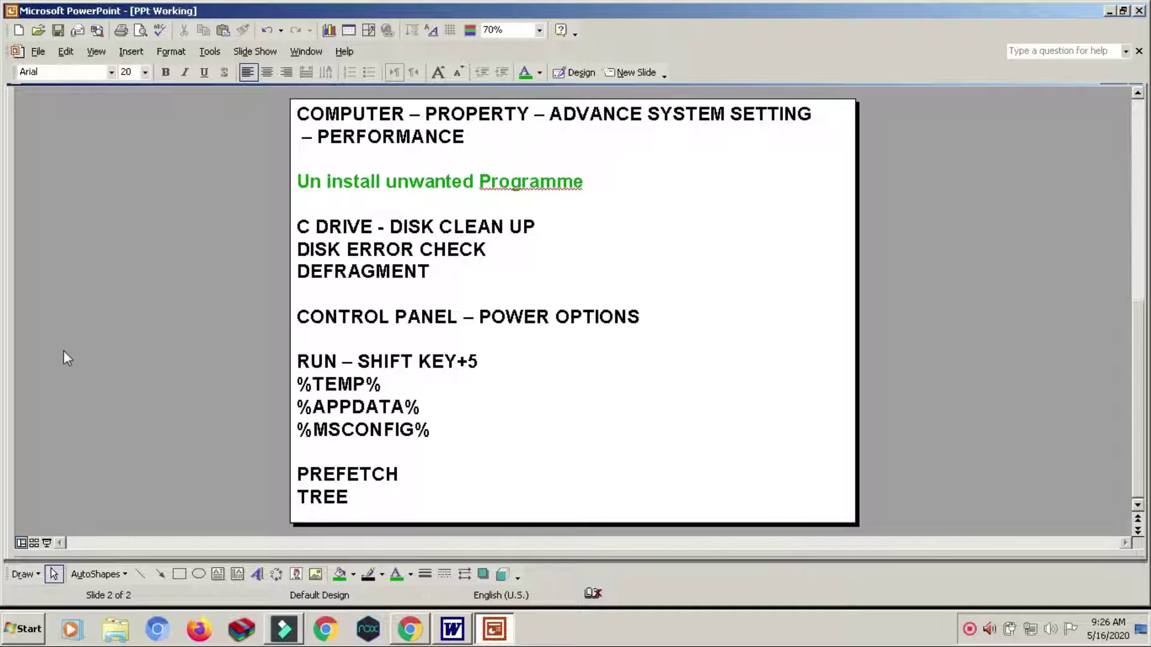
Open the properties of Local Disk (C:) from the Computer window and start Disk Cleanup for it
{"action": "left_click", "coordinate": [3, 641]}
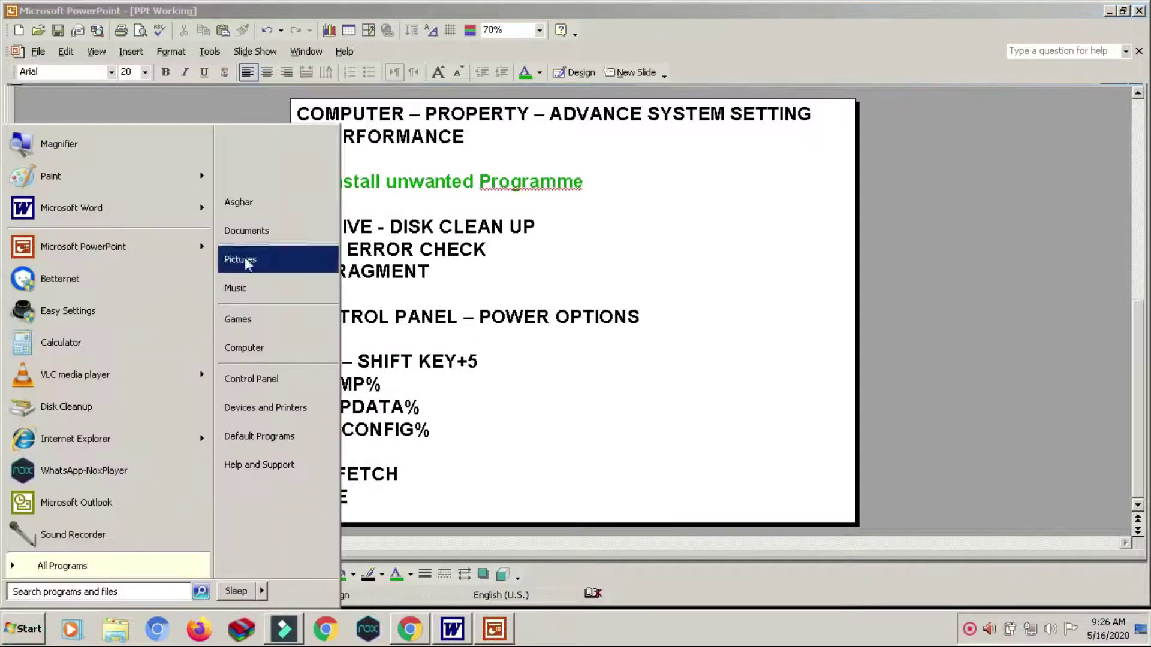
{"action": "left_click", "coordinate": [249, 352]}
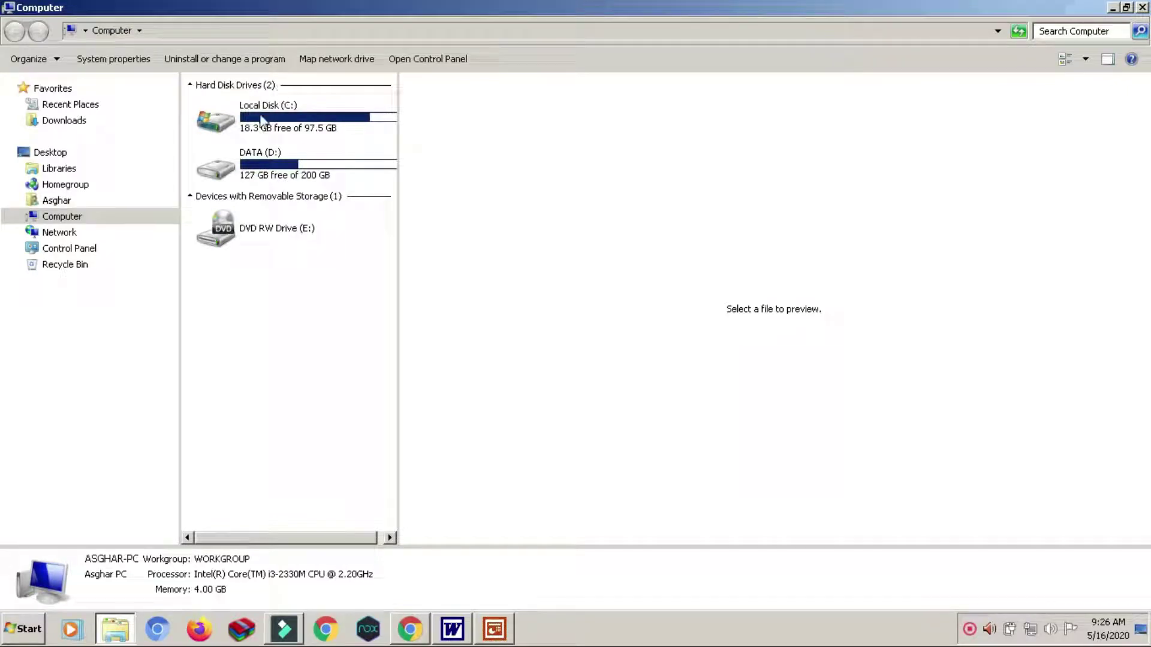
{"action": "left_click", "coordinate": [279, 111]}
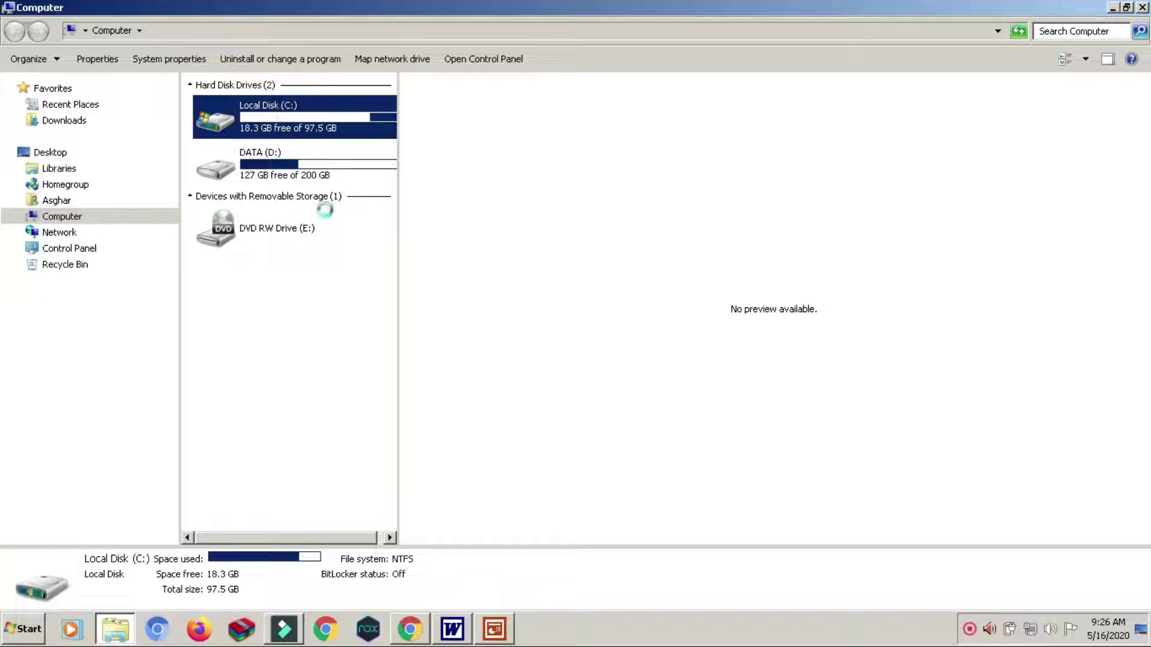
{"action": "right_click", "coordinate": [277, 107]}
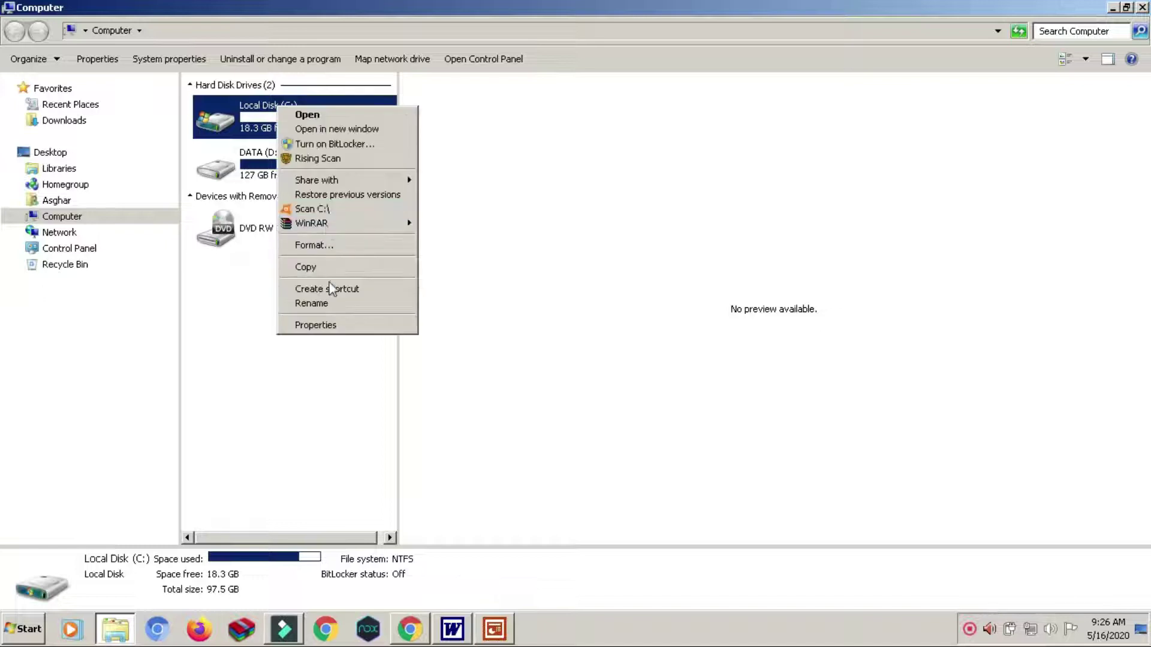
{"action": "left_click", "coordinate": [334, 326]}
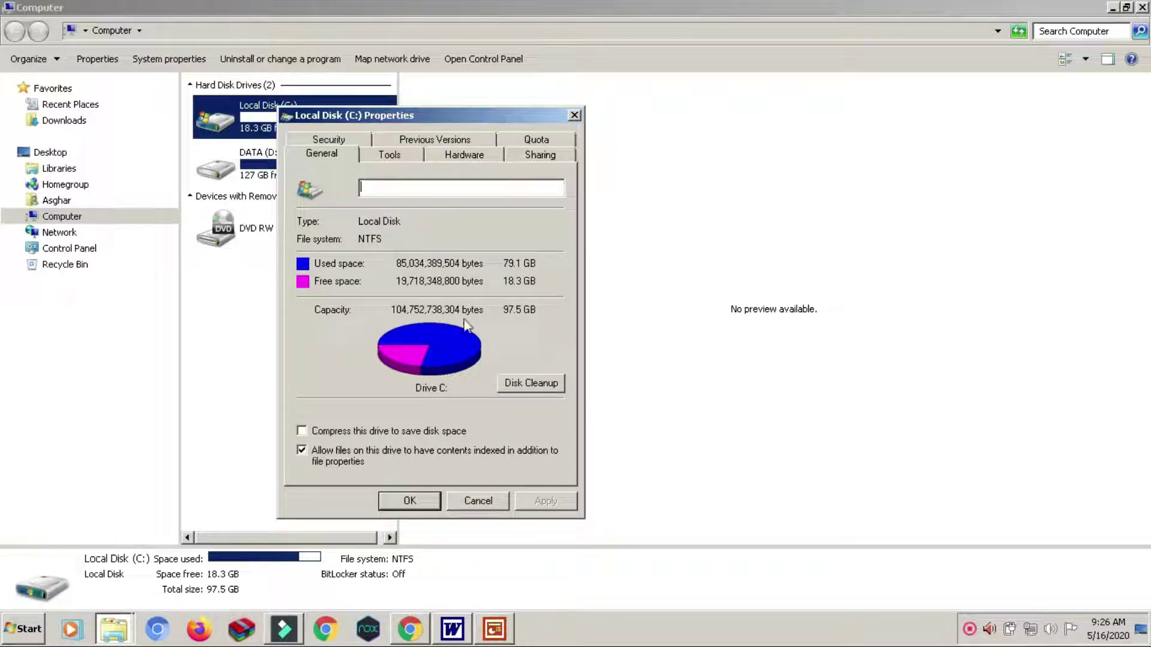
{"action": "left_click", "coordinate": [525, 387]}
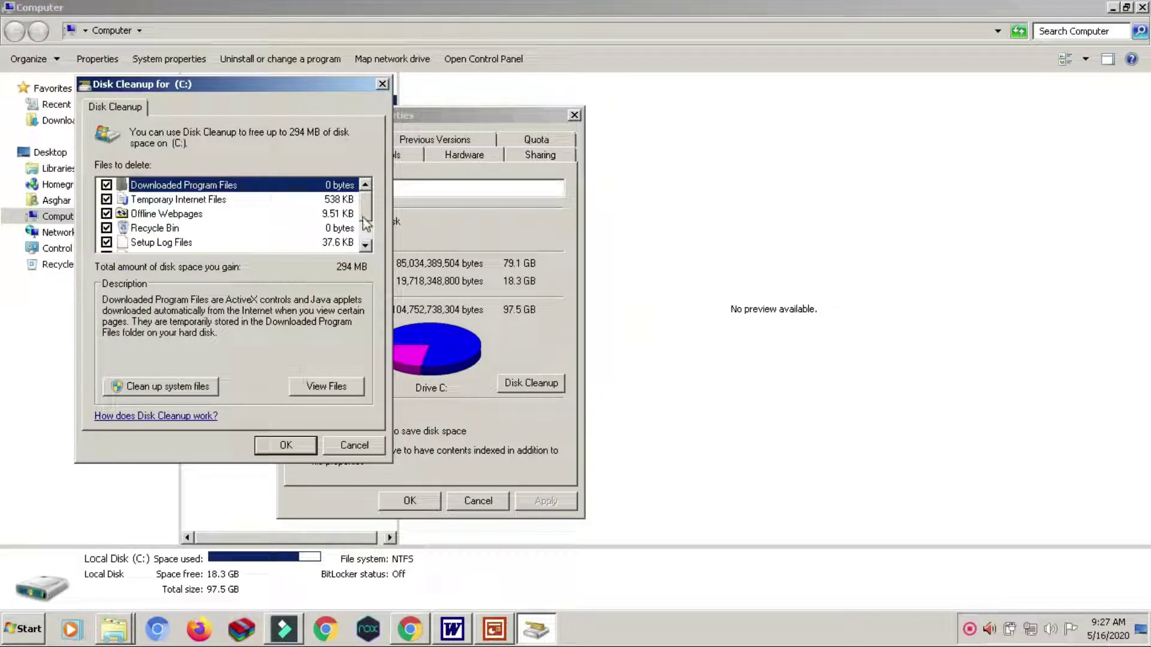
Review the ticked file categories in Disk Cleanup for the C: drive and permanently delete those files
{"action": "scroll", "coordinate": [366, 223], "scroll_direction": "down", "scroll_amount": 1}
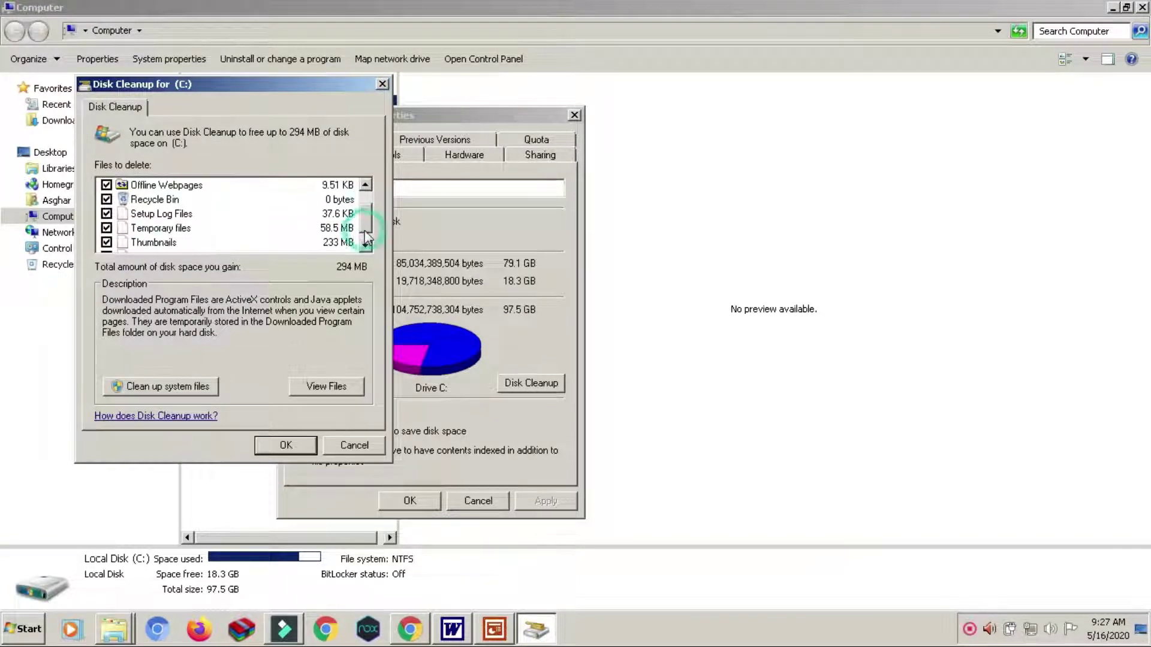
{"action": "left_click", "coordinate": [366, 247]}
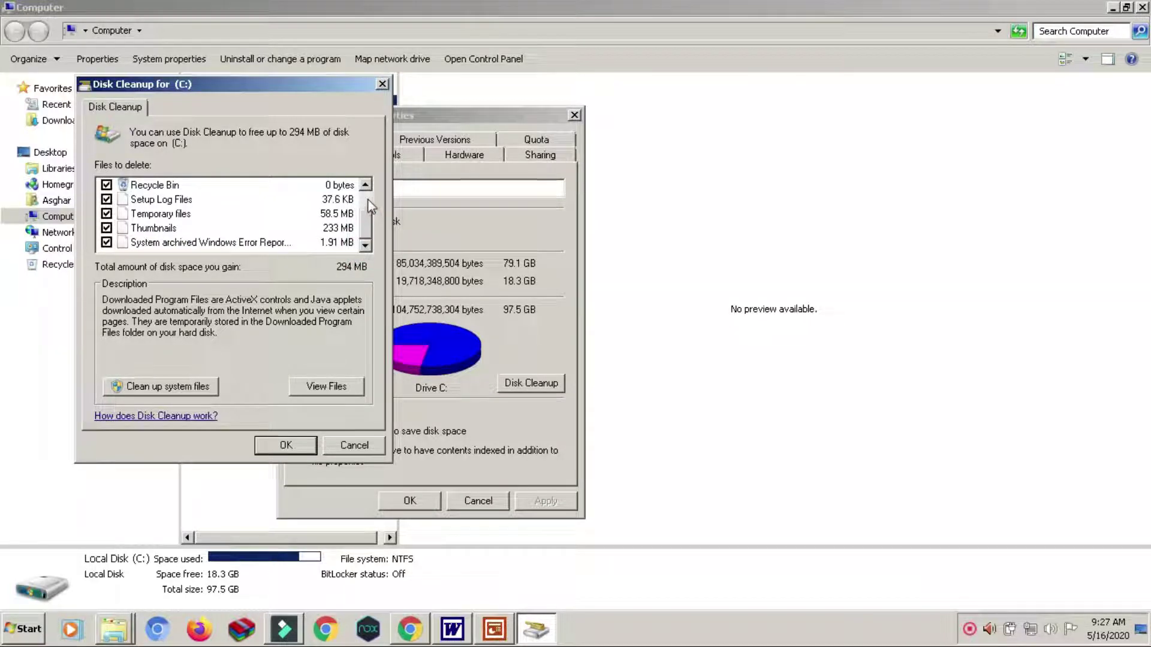
{"action": "scroll", "coordinate": [368, 200], "scroll_direction": "up", "scroll_amount": 1}
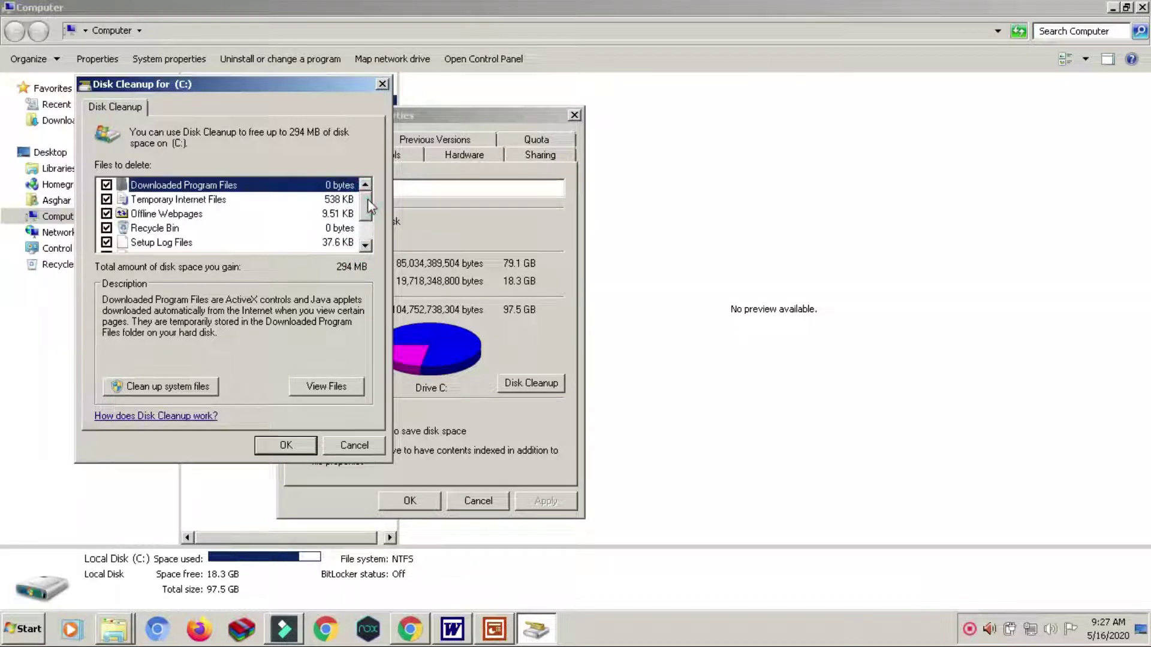
{"action": "left_click", "coordinate": [368, 230]}
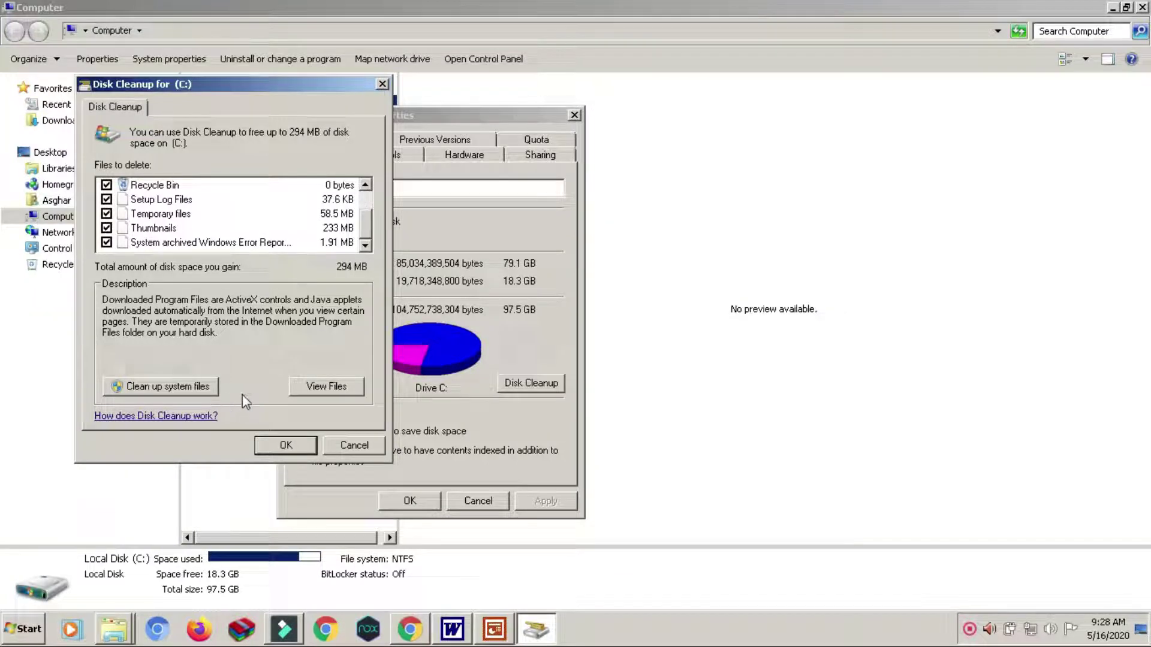
{"action": "left_click", "coordinate": [270, 448]}
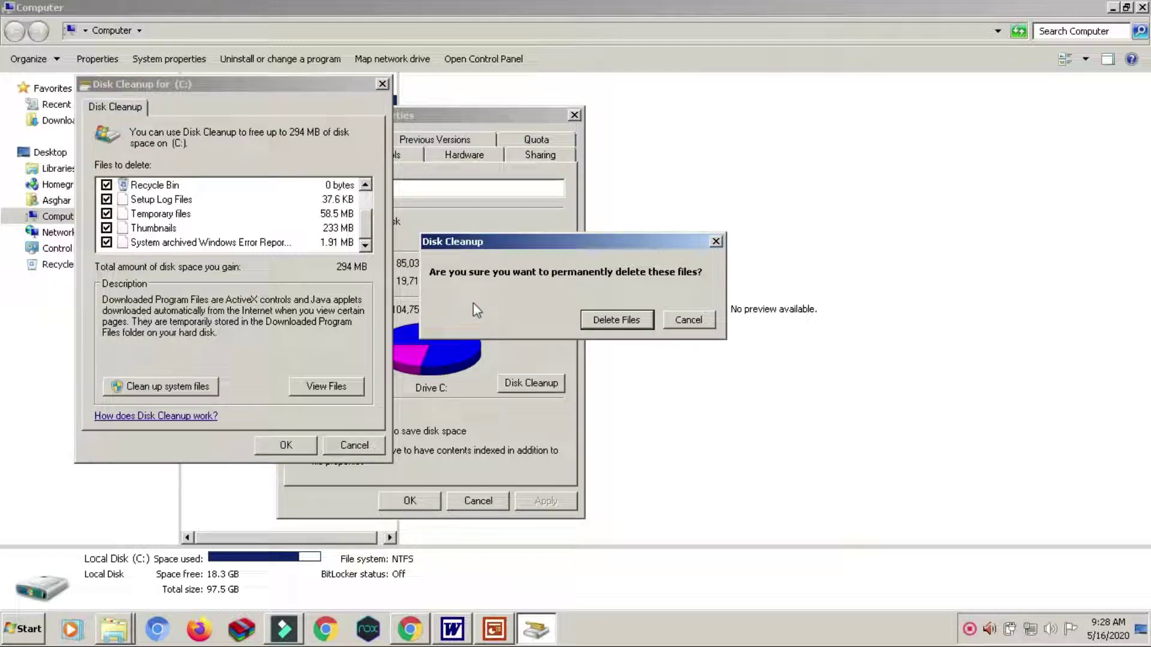
{"action": "left_click", "coordinate": [621, 320]}
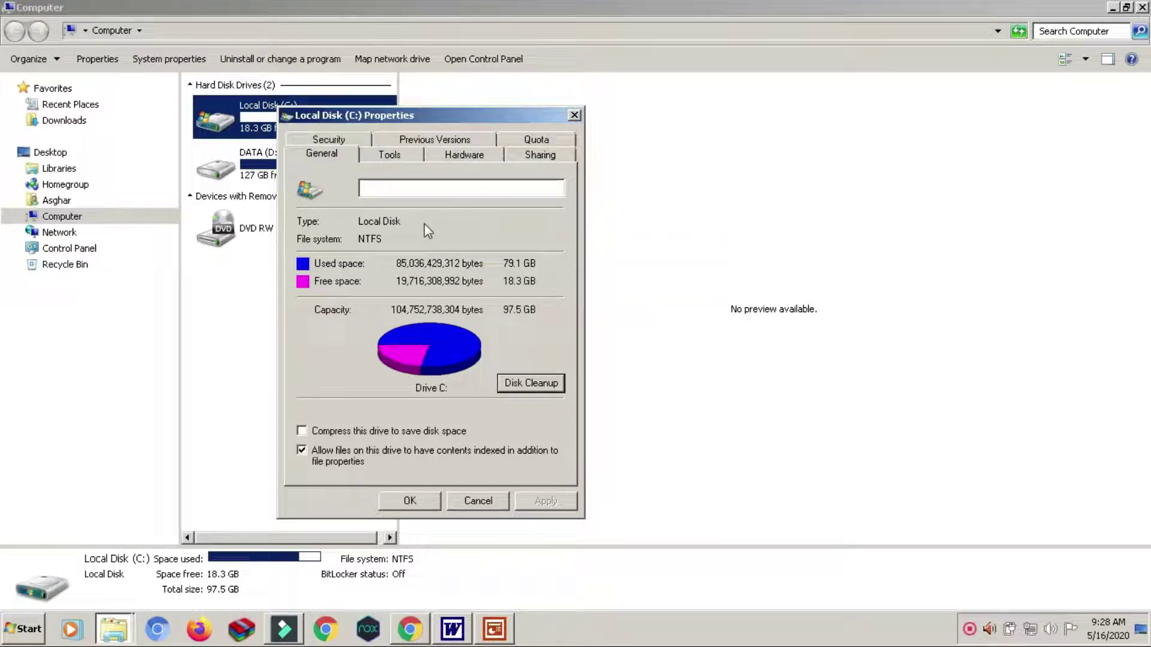
Consult the checklist slide in PowerPoint, view the Check Disk options for the C: drive and cancel without starting a check
{"action": "left_click", "coordinate": [501, 634]}
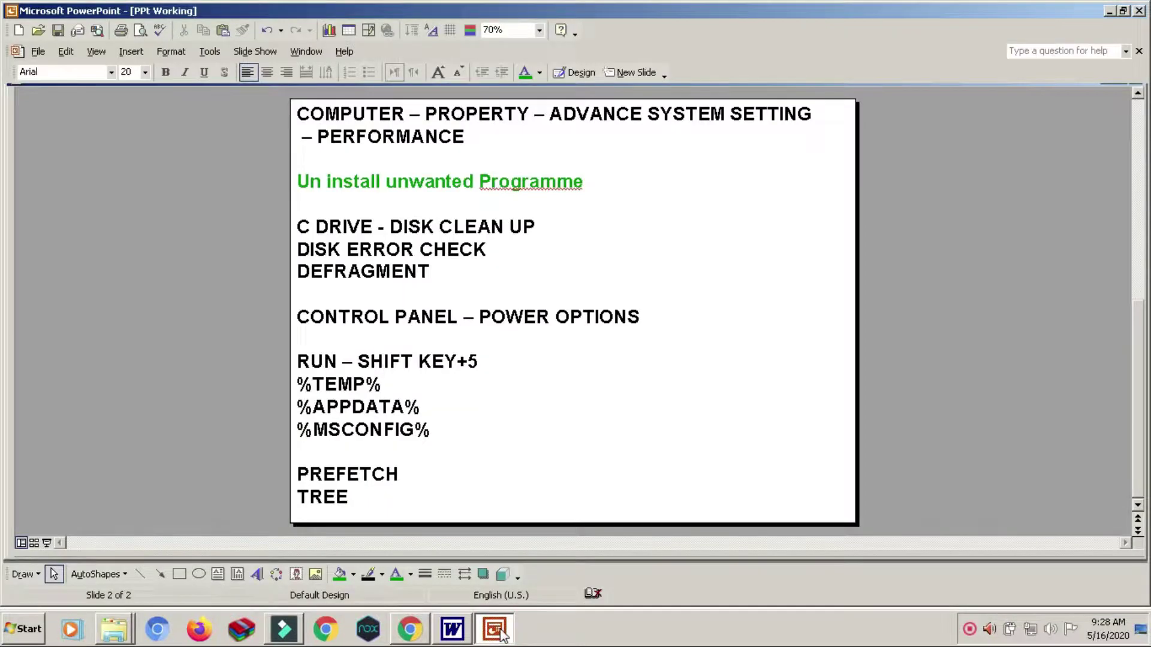
{"action": "left_click", "coordinate": [502, 634]}
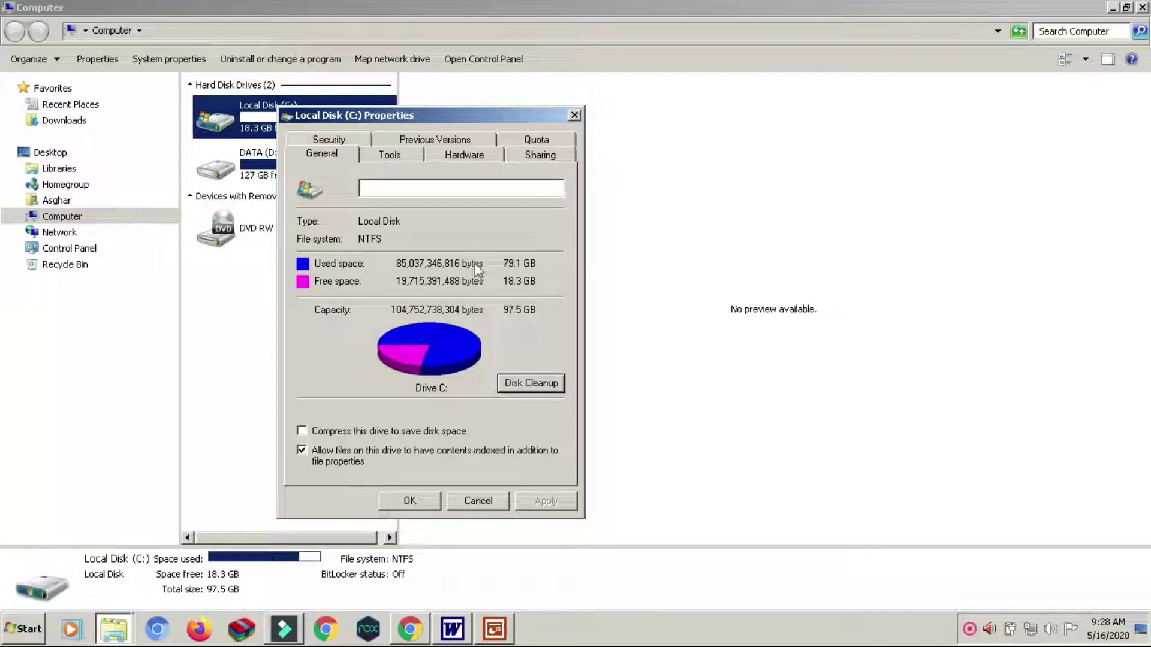
{"action": "left_click", "coordinate": [396, 157]}
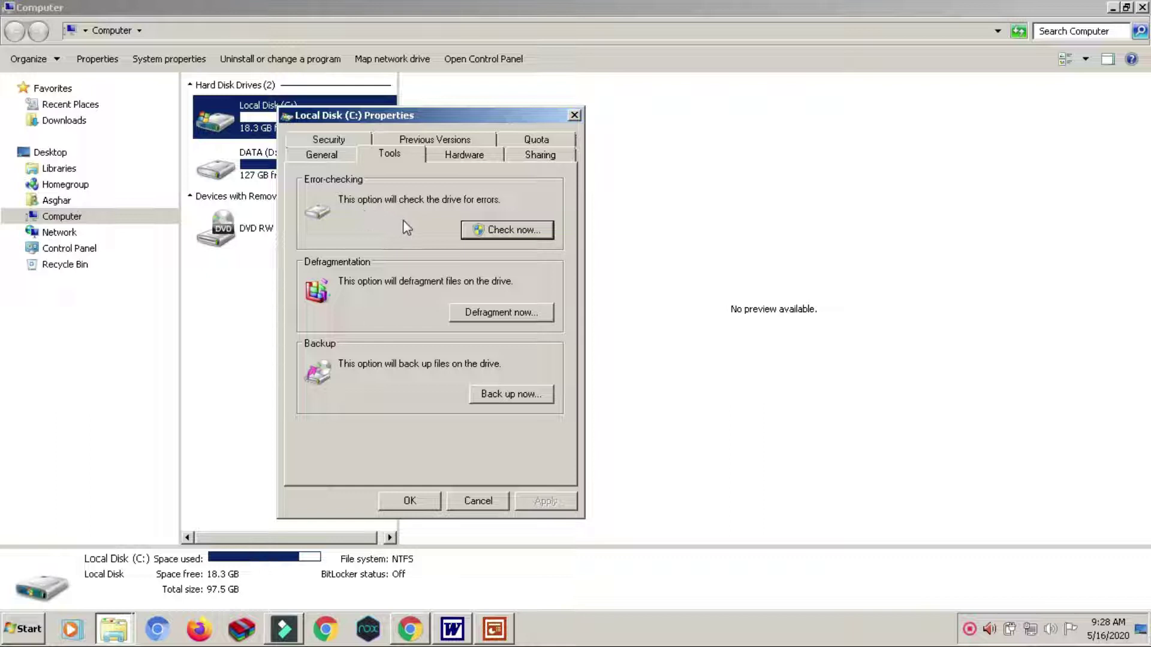
{"action": "left_click", "coordinate": [501, 234]}
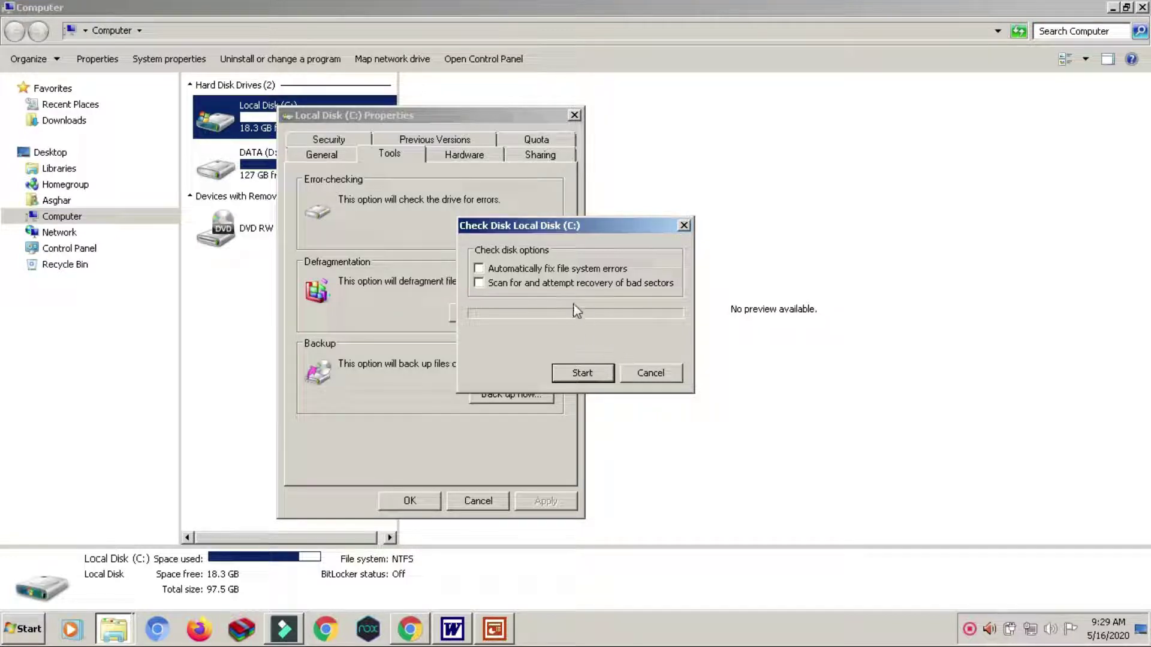
{"action": "left_click", "coordinate": [643, 374]}
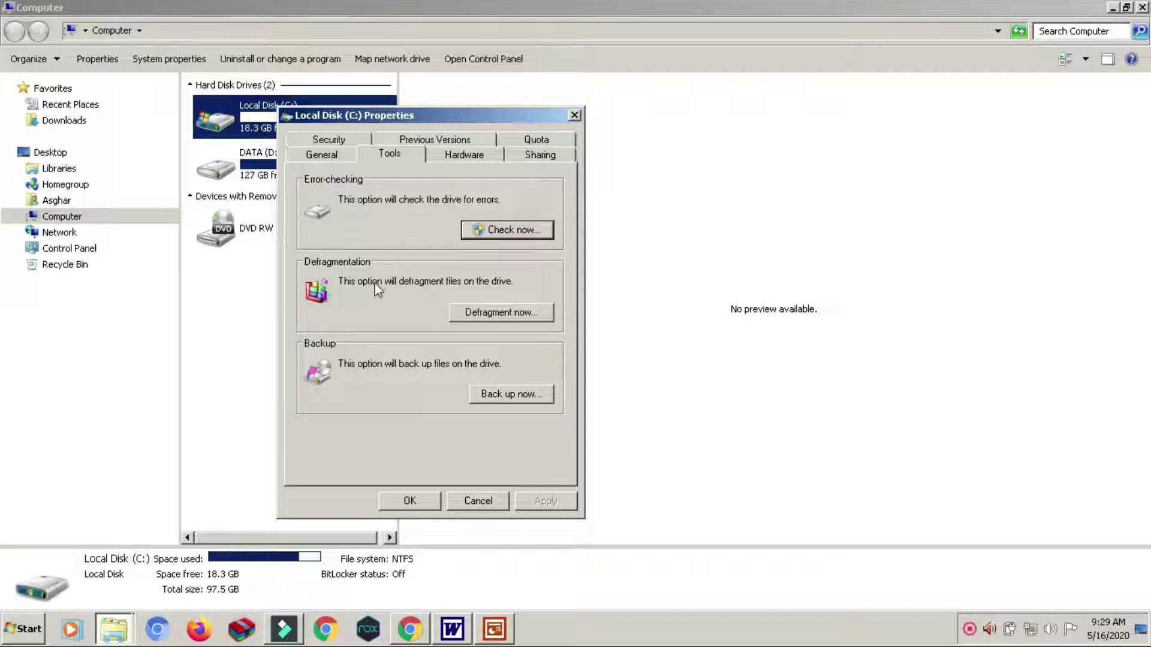
Refer to the checklist slide again, and close the C: drive properties and the Computer window
{"action": "left_click", "coordinate": [495, 629]}
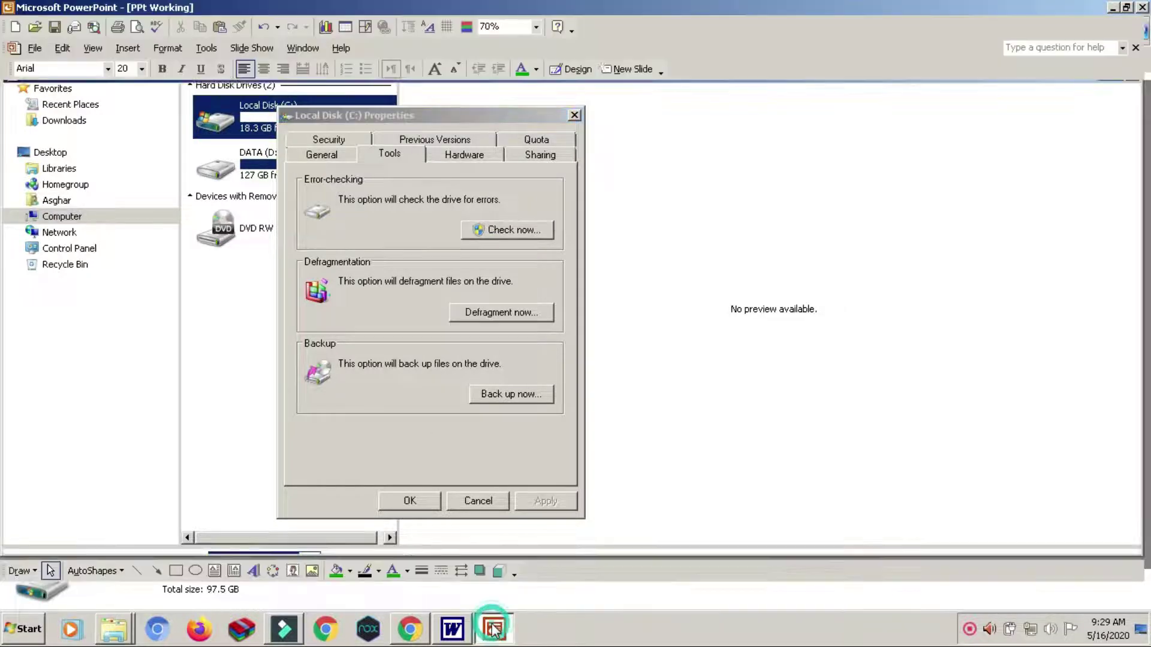
{"action": "left_click", "coordinate": [496, 630]}
{"action": "left_click", "coordinate": [496, 630]}
{"action": "left_click", "coordinate": [495, 629]}
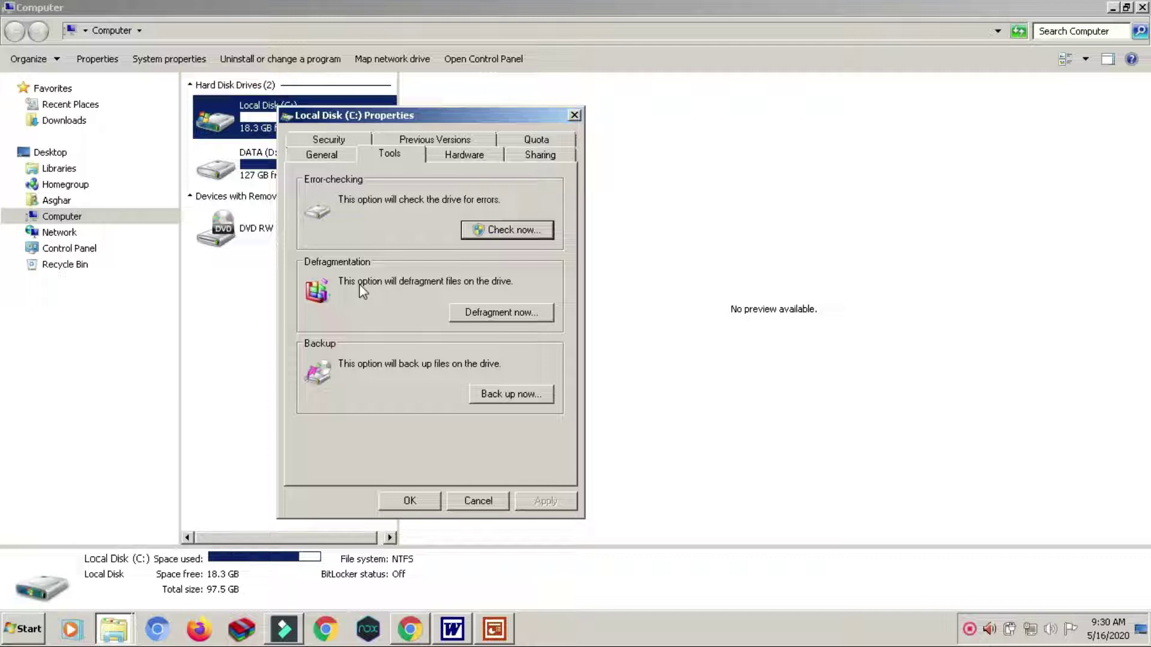
{"action": "left_click", "coordinate": [480, 504]}
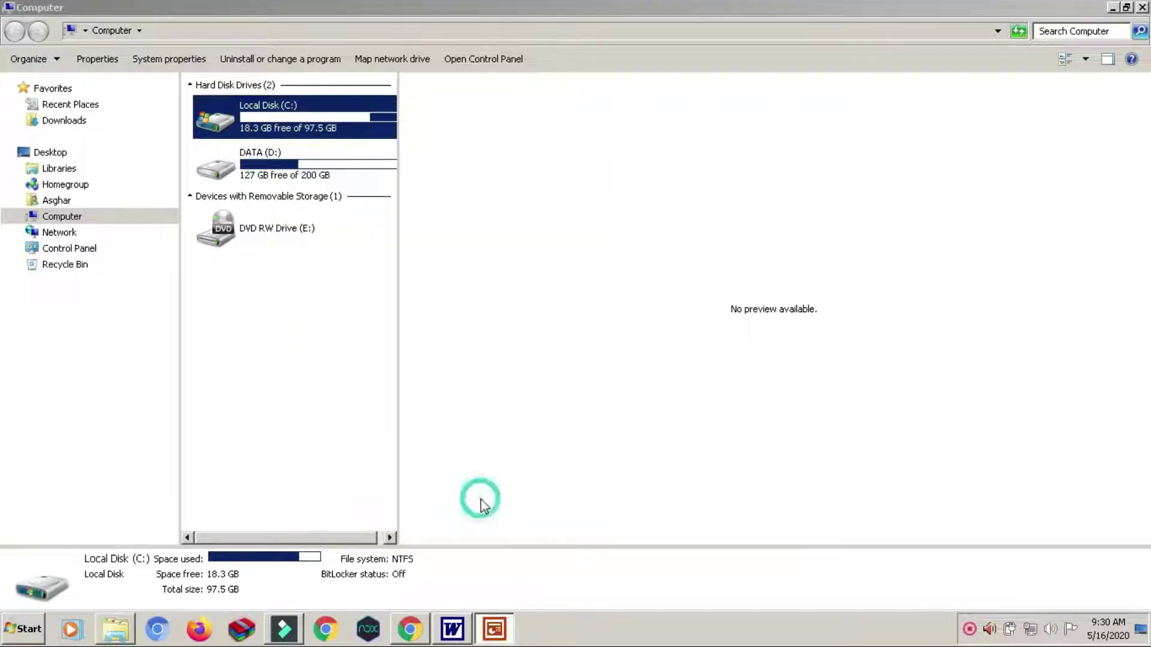
{"action": "left_click", "coordinate": [492, 634]}
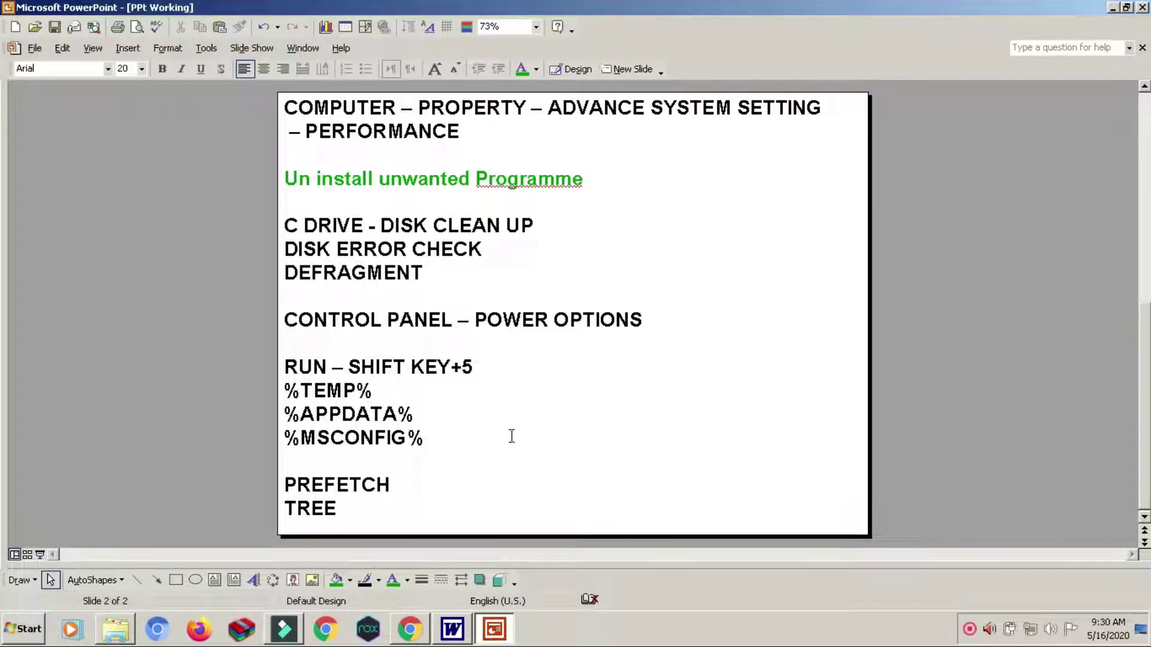
{"action": "left_click", "coordinate": [487, 634]}
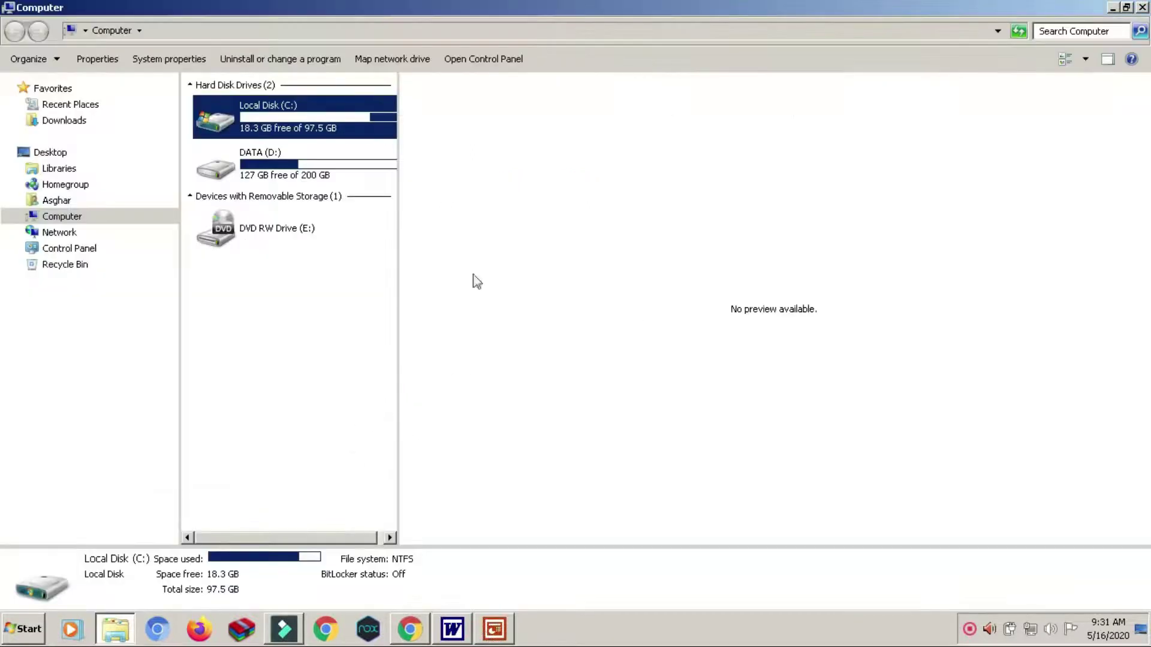
{"action": "left_click", "coordinate": [1142, 7]}
Open the Control Panel, show its items as Large icons and open Power Options
{"action": "left_click", "coordinate": [26, 628]}
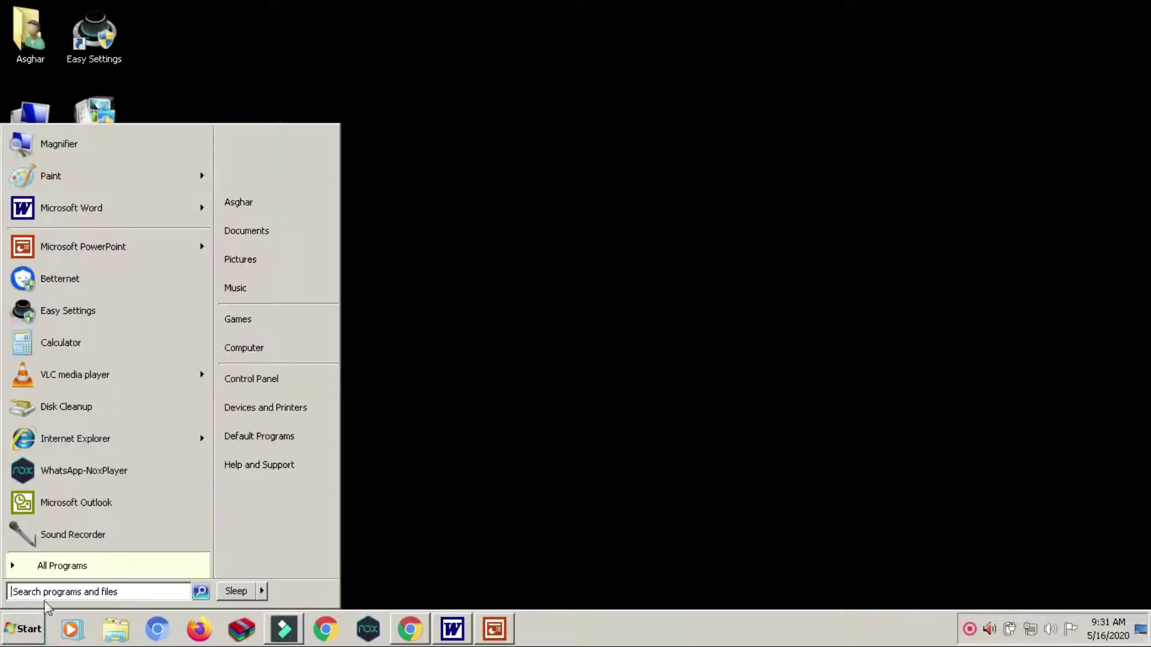
{"action": "left_click", "coordinate": [244, 377]}
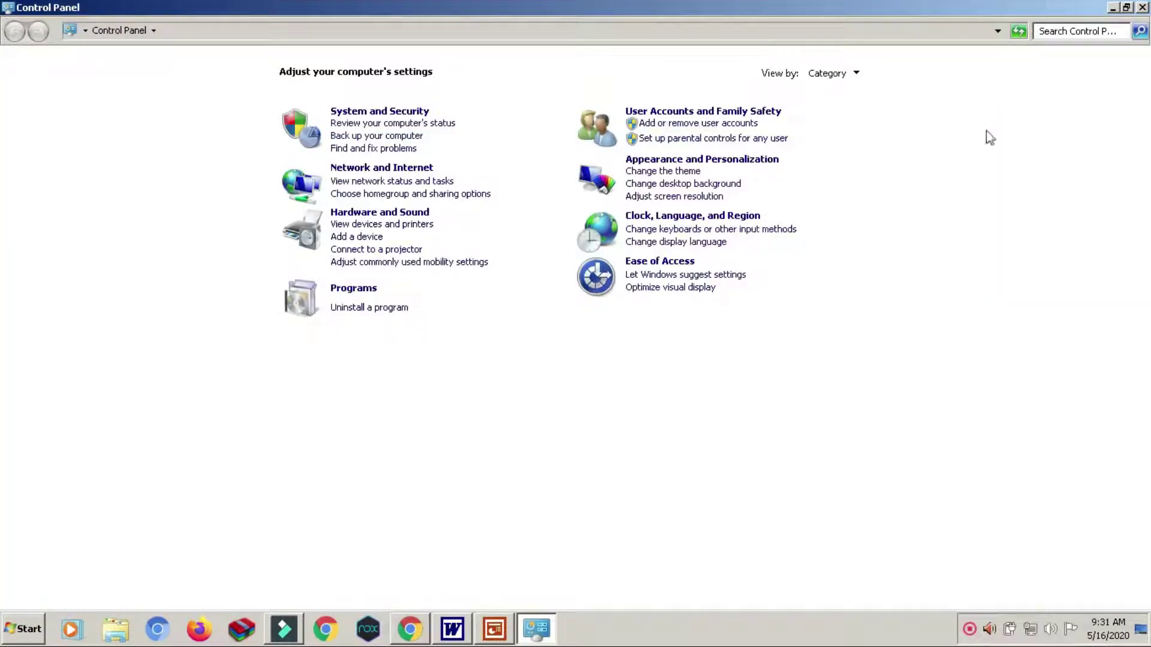
{"action": "left_click", "coordinate": [839, 78]}
{"action": "left_click", "coordinate": [831, 115]}
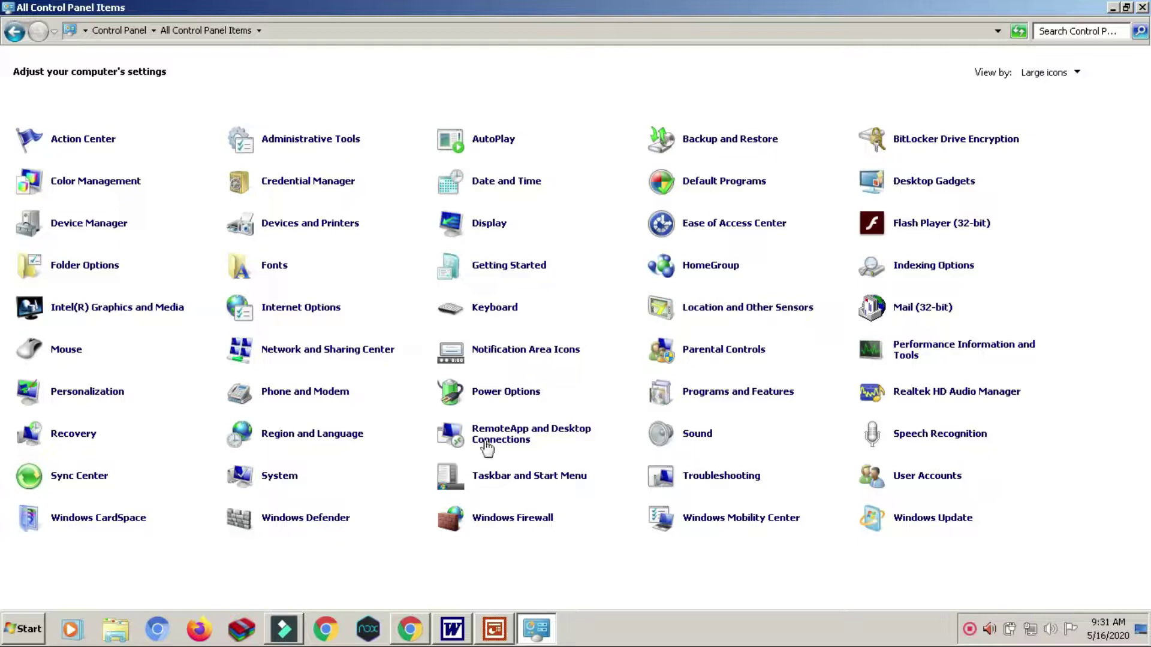
{"action": "left_click", "coordinate": [507, 393]}
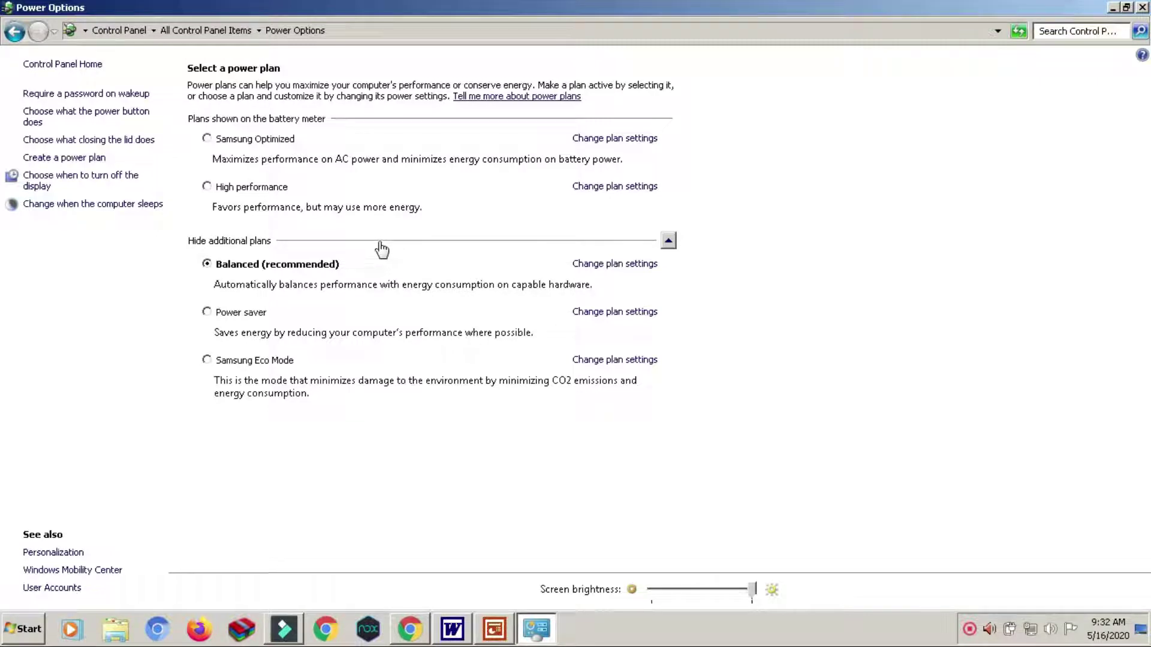
Select the High performance power plan, look at the checklist slide in PowerPoint and close the Power Options window
{"action": "left_click", "coordinate": [208, 188]}
{"action": "left_click", "coordinate": [207, 263]}
{"action": "left_click", "coordinate": [207, 186]}
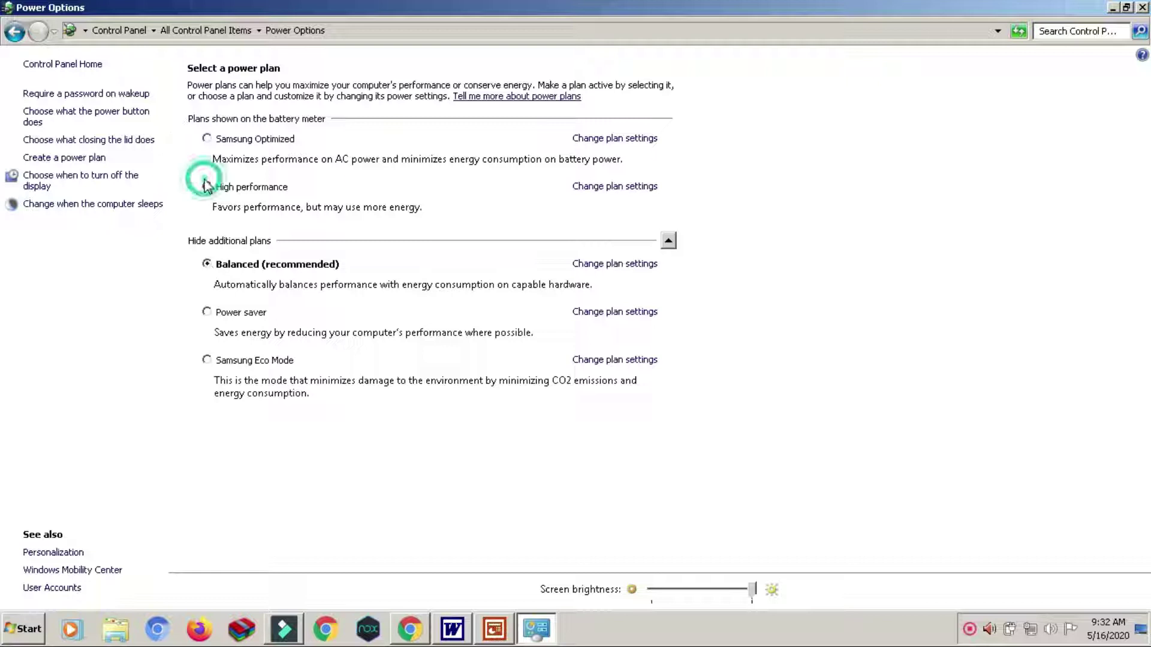
{"action": "left_click", "coordinate": [207, 187]}
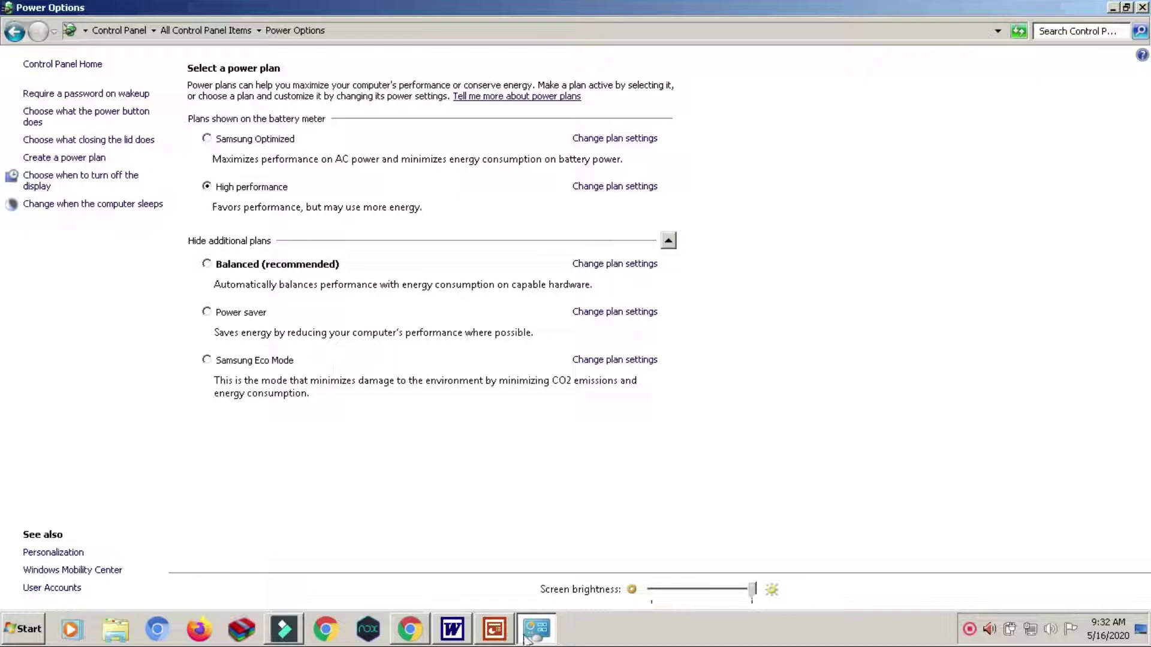
{"action": "left_click", "coordinate": [495, 629]}
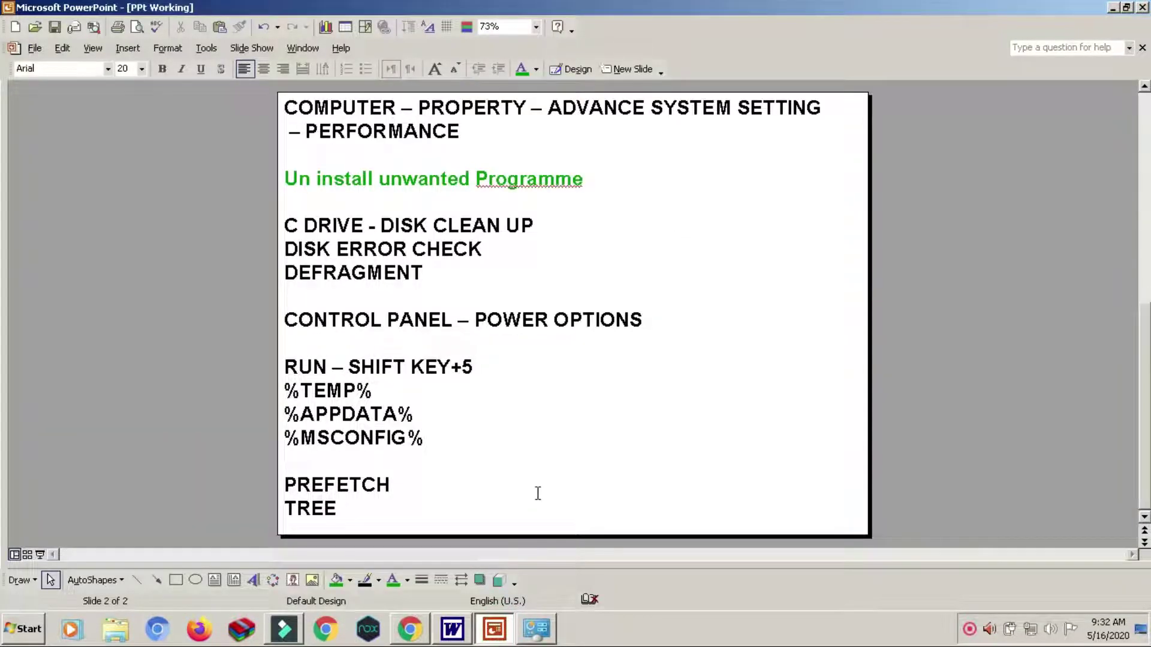
{"action": "left_click", "coordinate": [535, 629]}
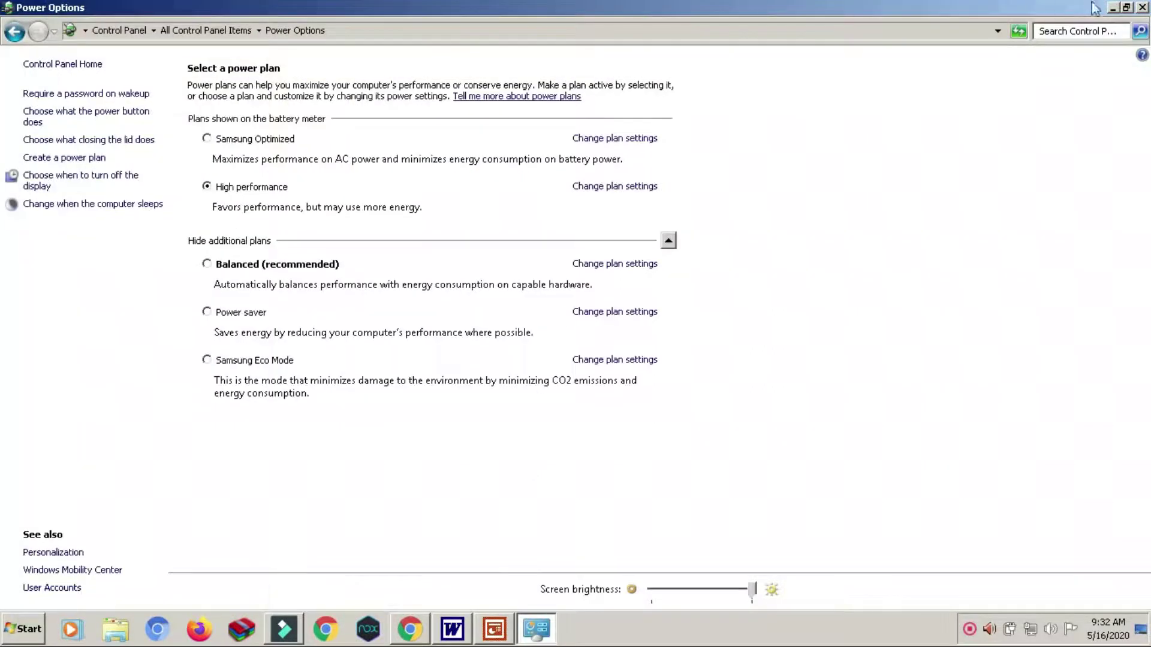
{"action": "left_click", "coordinate": [1142, 8]}
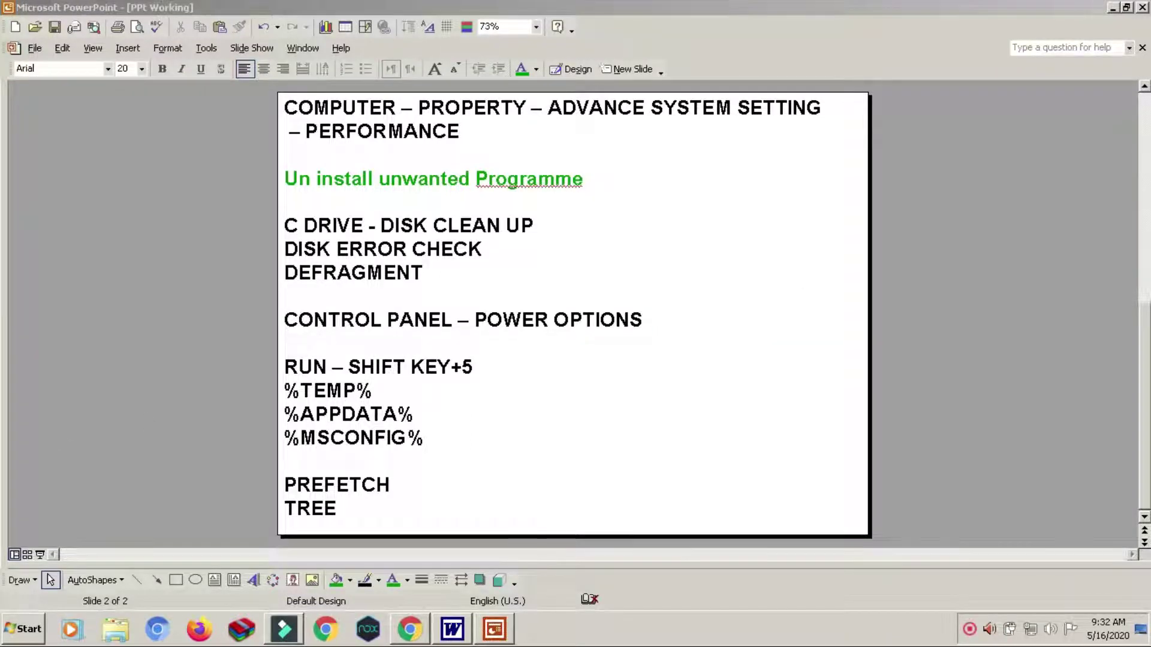
Search the Start menu for "run" and open the Run dialog
{"action": "left_click", "coordinate": [22, 628]}
{"action": "left_click", "coordinate": [61, 593]}
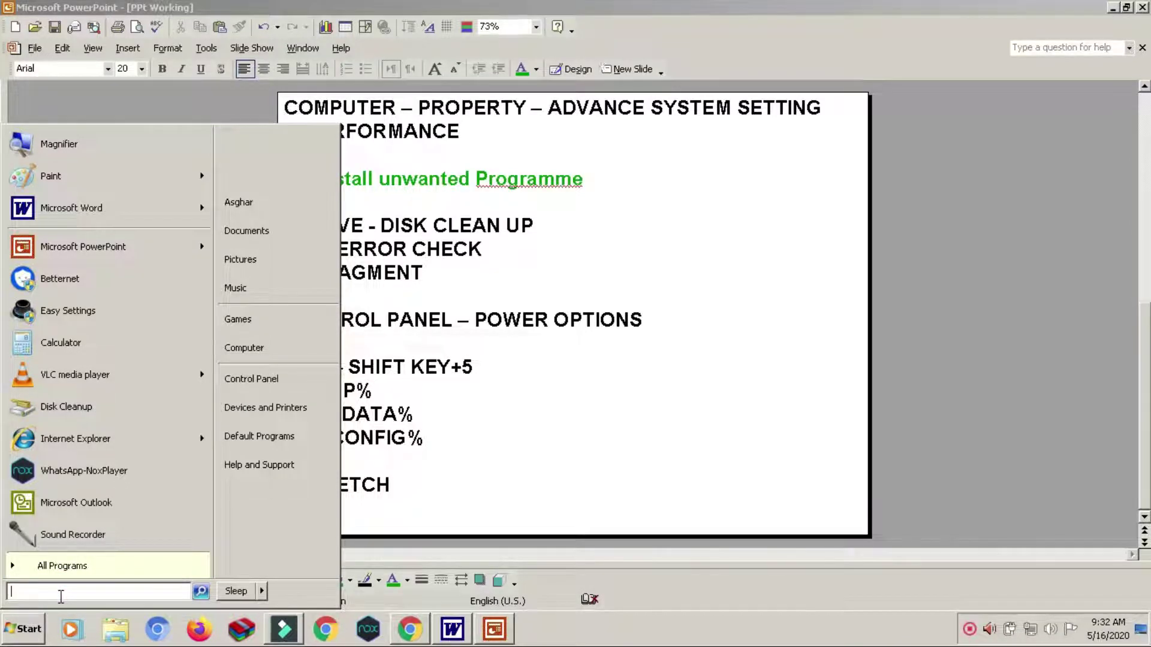
{"action": "type", "text": "r"}
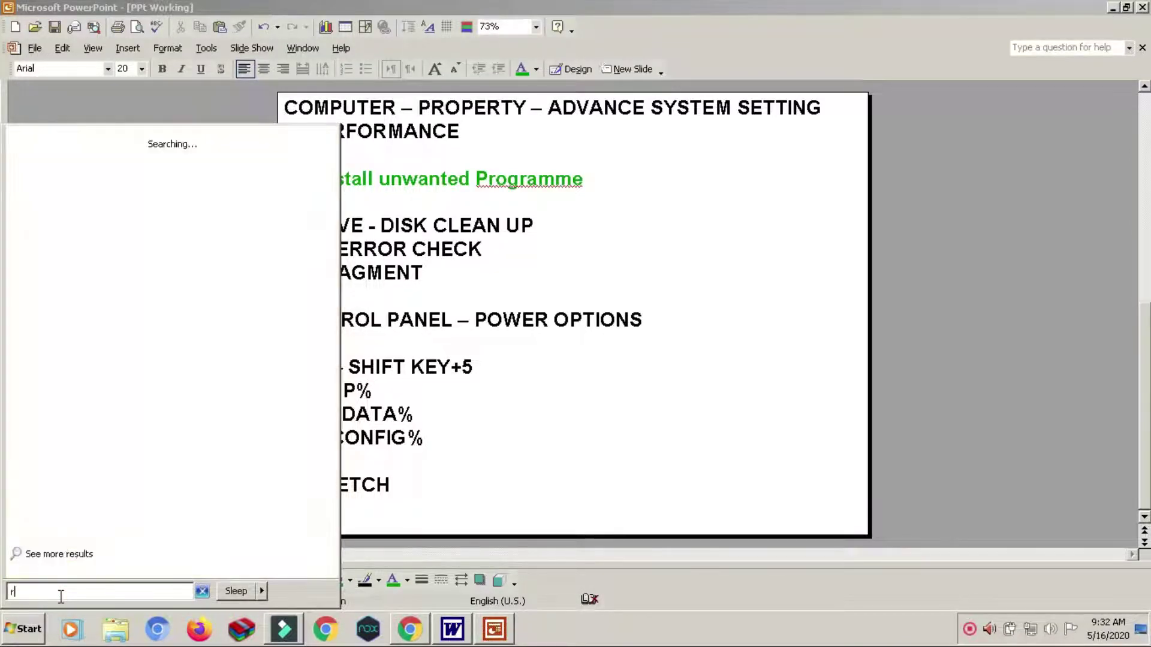
{"action": "type", "text": "un"}
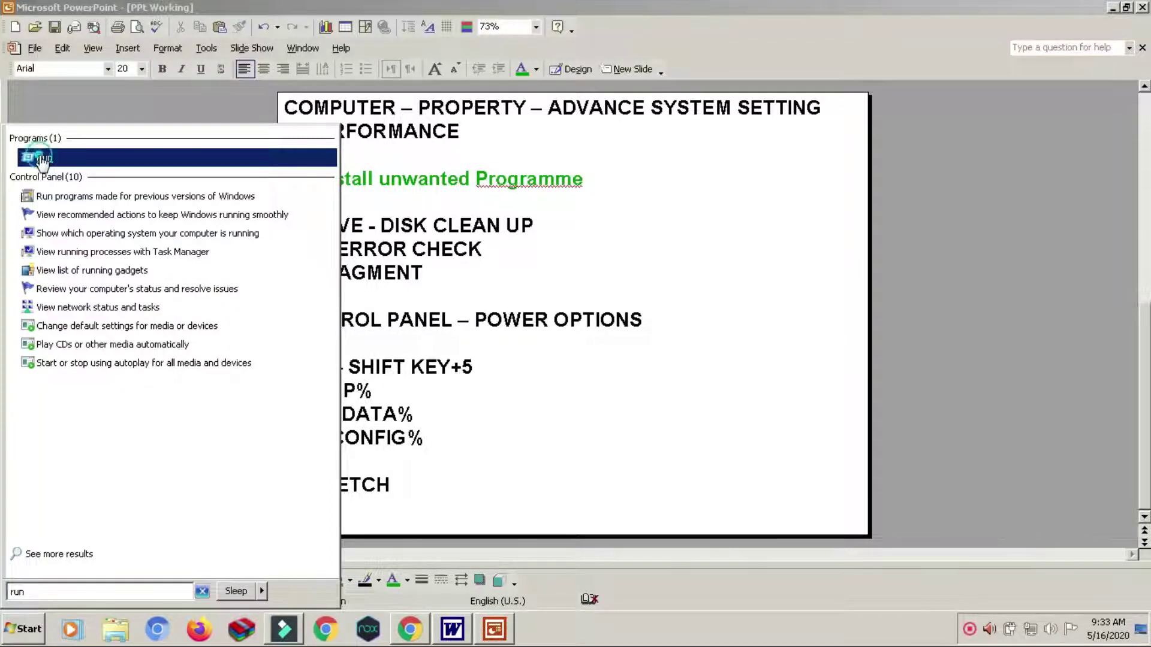
{"action": "left_click", "coordinate": [42, 159]}
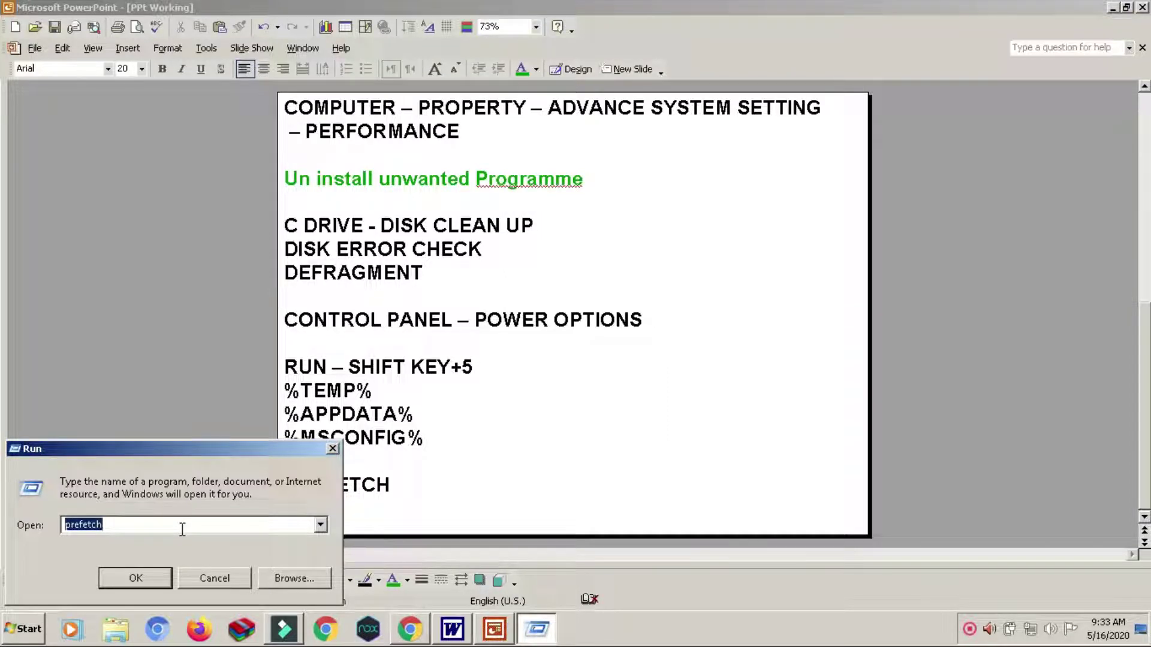
Open the %temp% folder from the Run dialog and widen its file list to show all the detail columns
{"action": "type", "text": "%"}
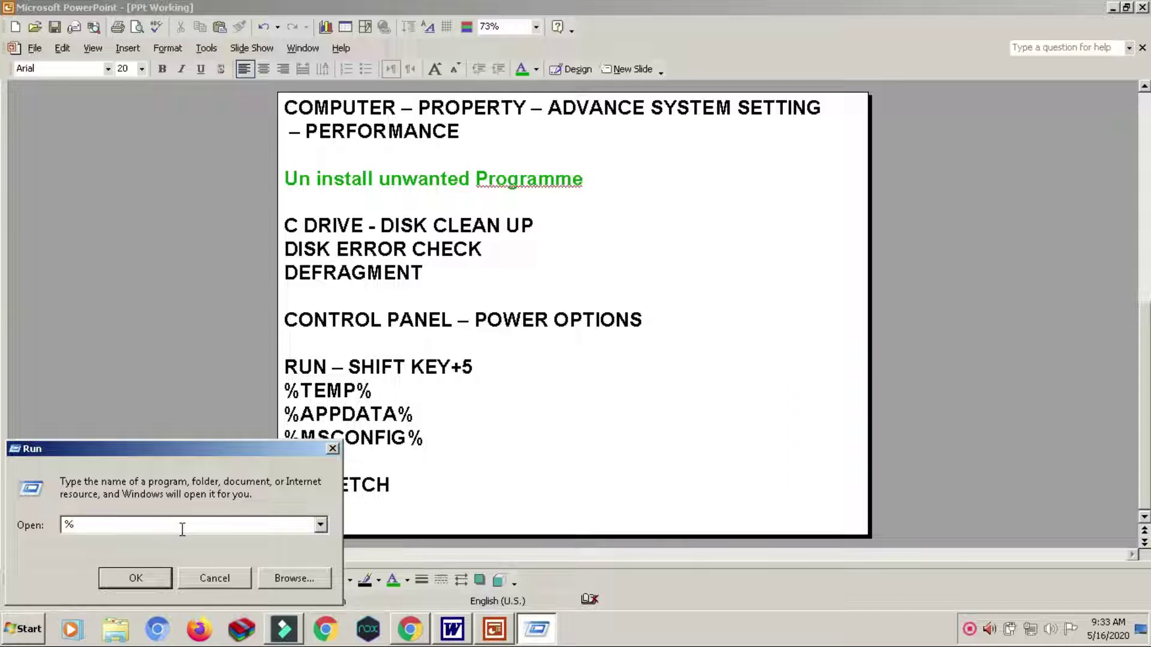
{"action": "type", "text": "temp"}
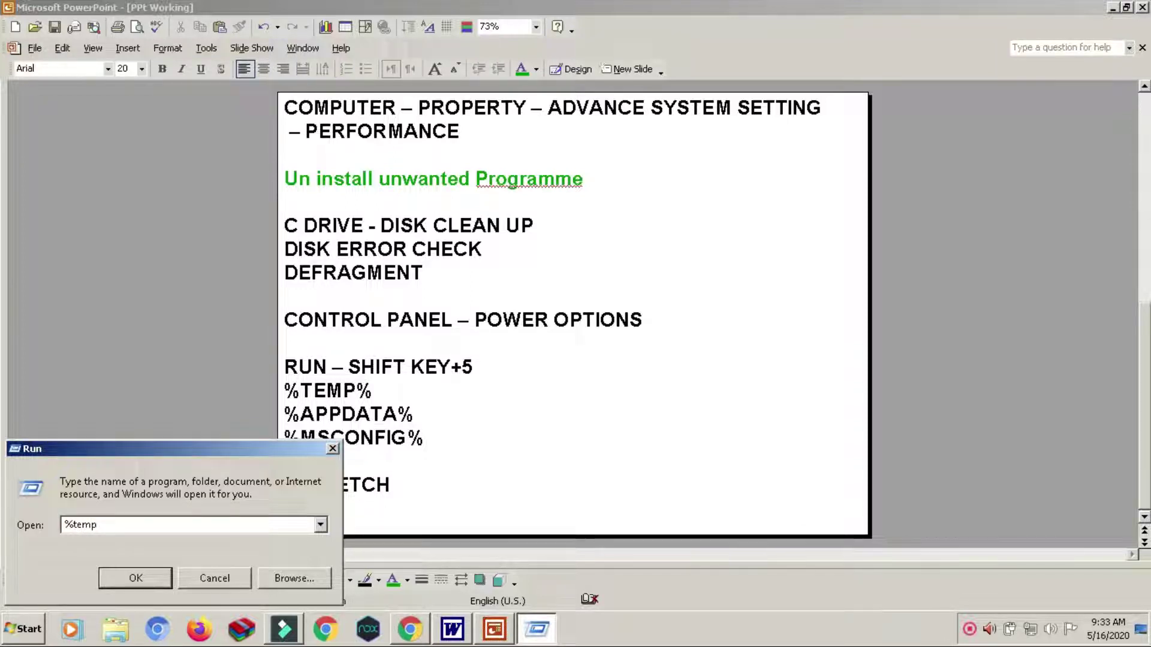
{"action": "type", "text": "%"}
{"action": "left_click", "coordinate": [158, 580]}
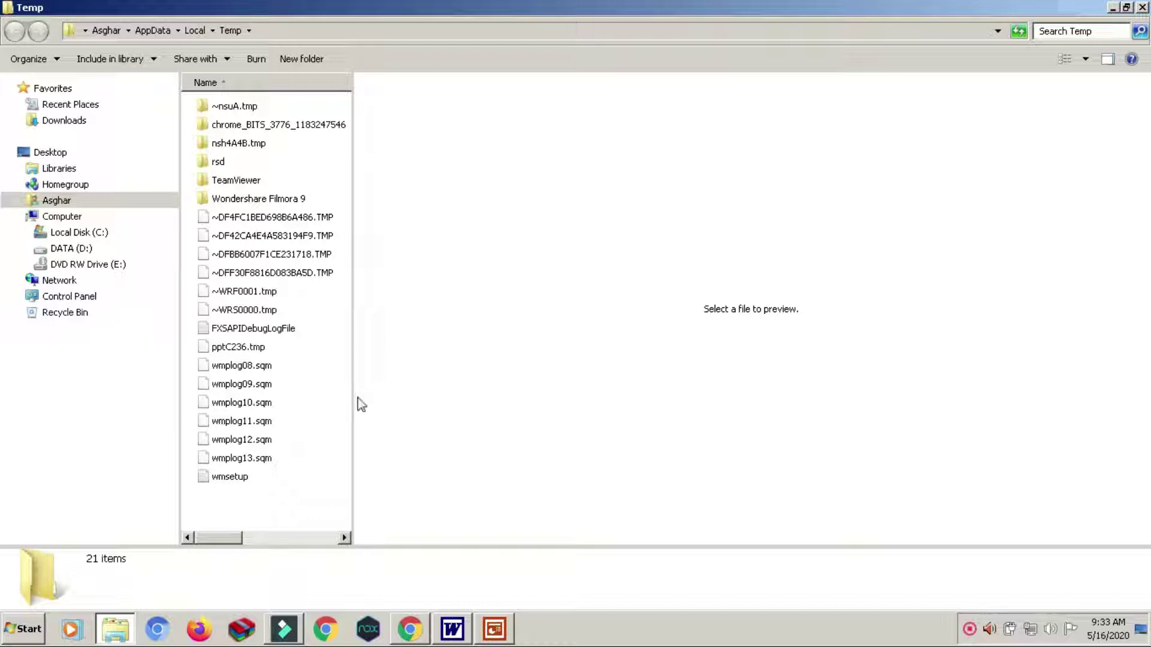
{"action": "left_click_drag", "start_coordinate": [353, 397], "coordinate": [1064, 395]}
{"action": "left_click", "coordinate": [1001, 398]}
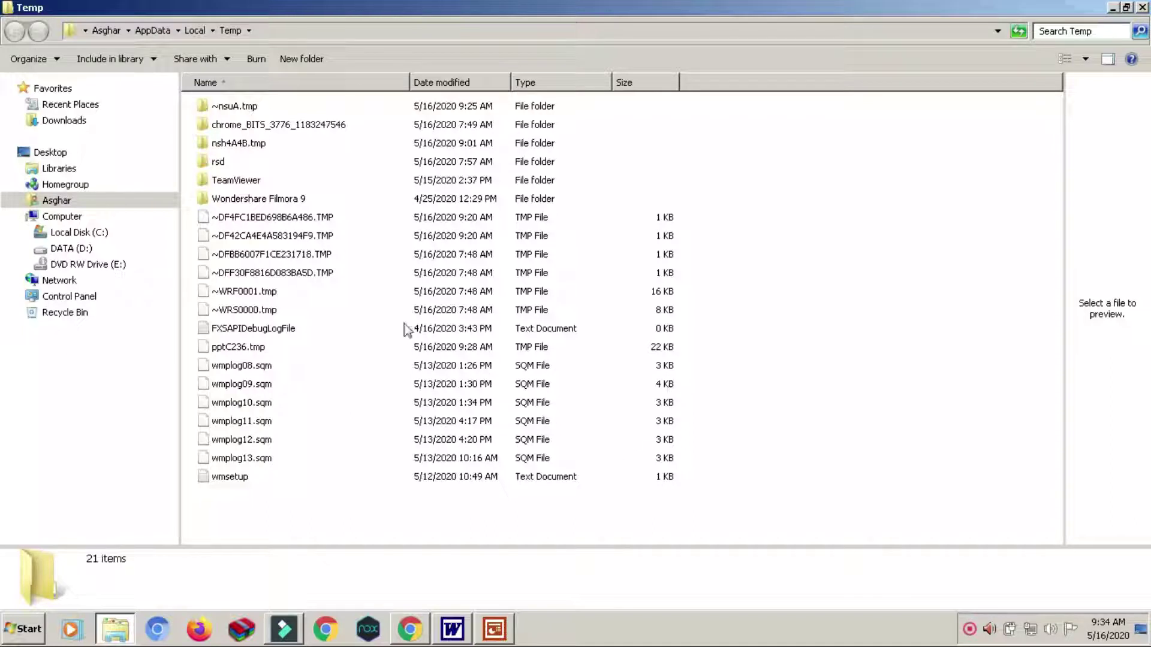
Look inside the Wondershare Filmora 9 folder and its Thumbnail subfolder, and return to the Temp folder
{"action": "left_click", "coordinate": [296, 202]}
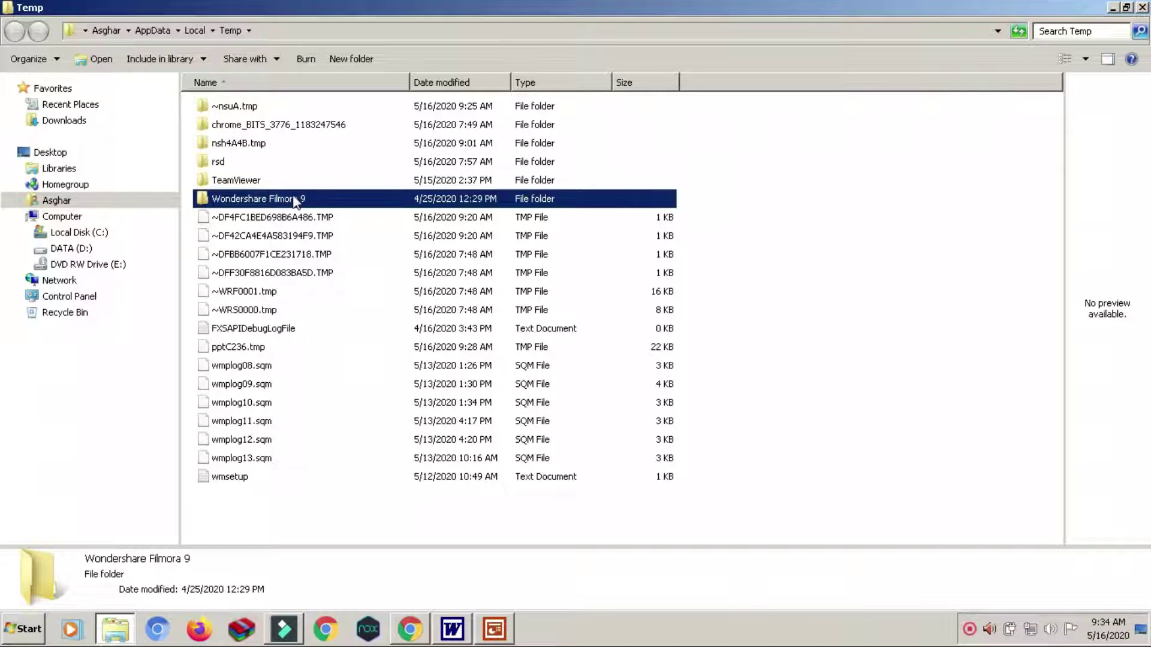
{"action": "double_click", "coordinate": [297, 202]}
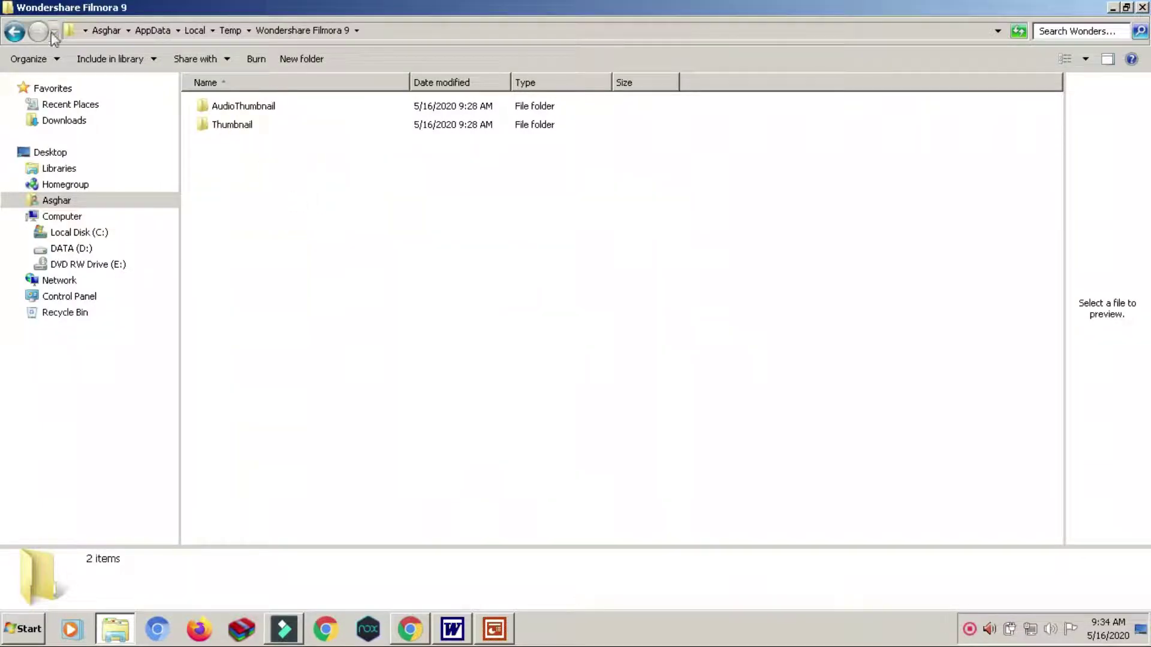
{"action": "double_click", "coordinate": [222, 124]}
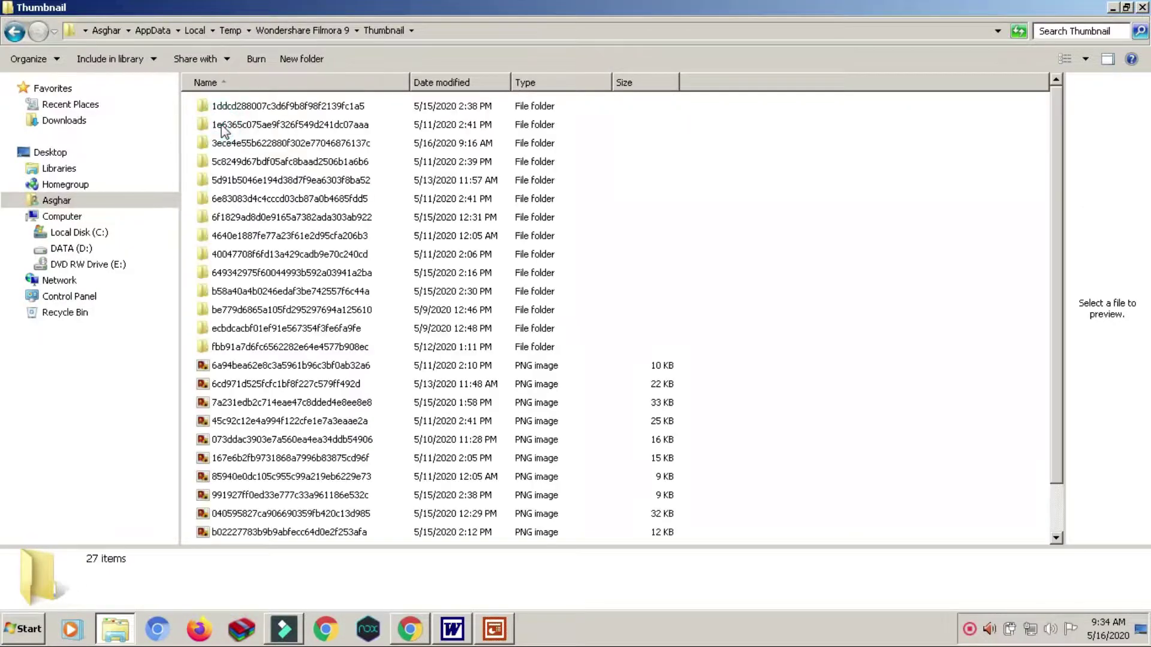
{"action": "left_click", "coordinate": [19, 40]}
{"action": "left_click", "coordinate": [19, 39]}
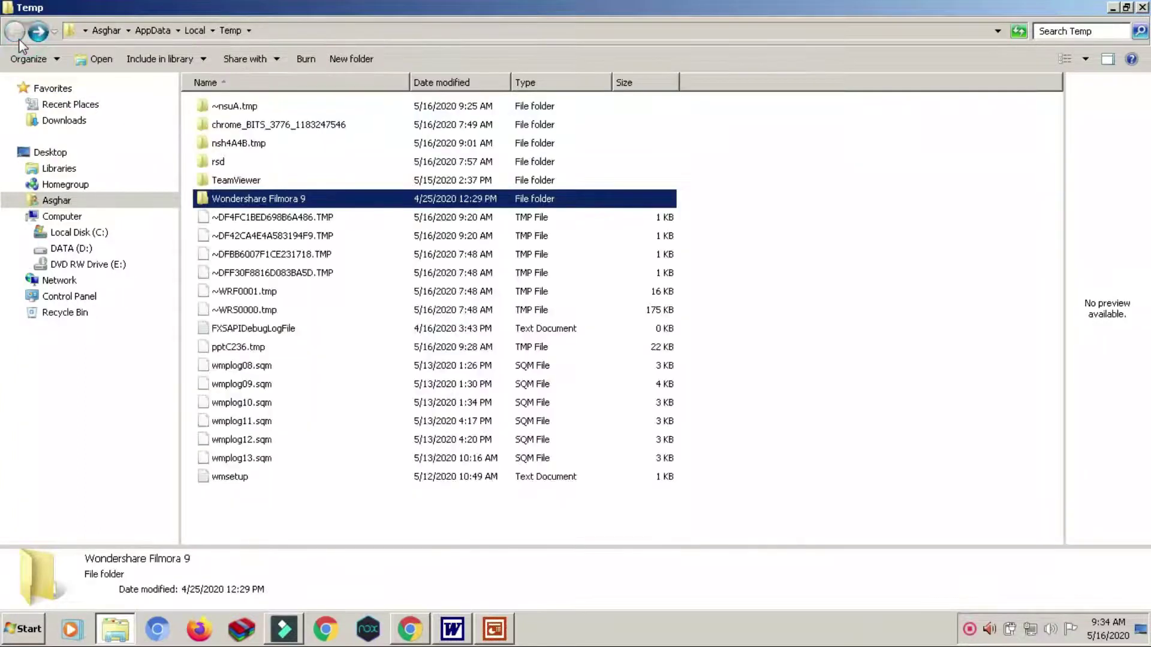
{"action": "left_click", "coordinate": [735, 388]}
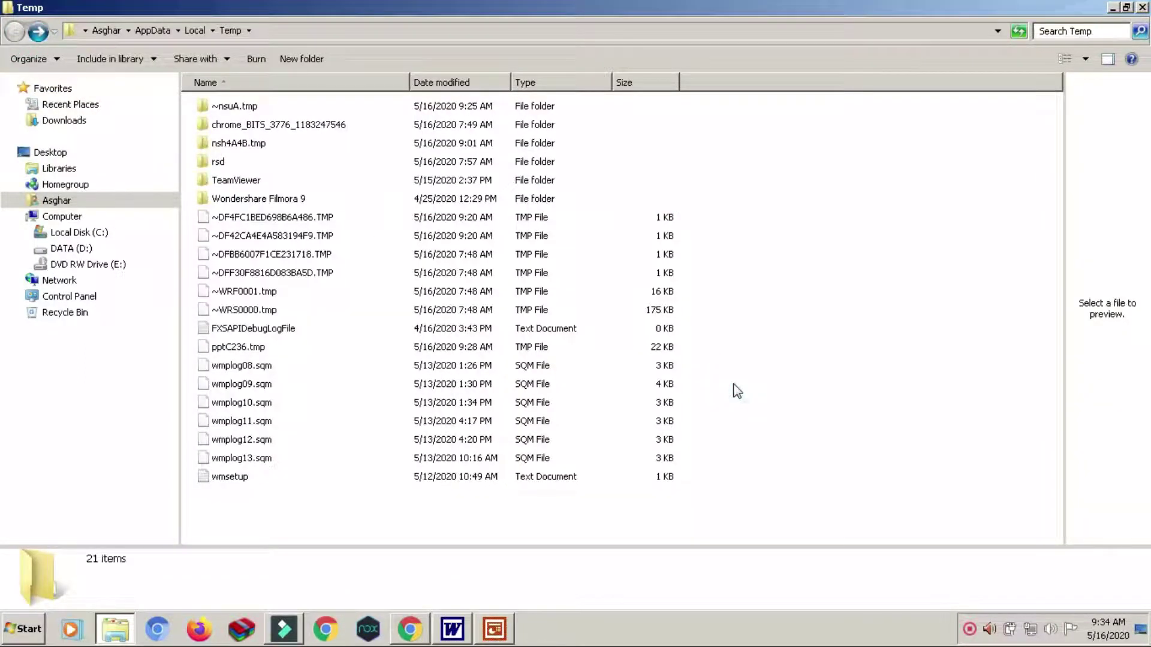
Delete all items in the Temp folder, including the shared folder, and skip every file that is in use
{"action": "key", "text": "ctrl+a"}
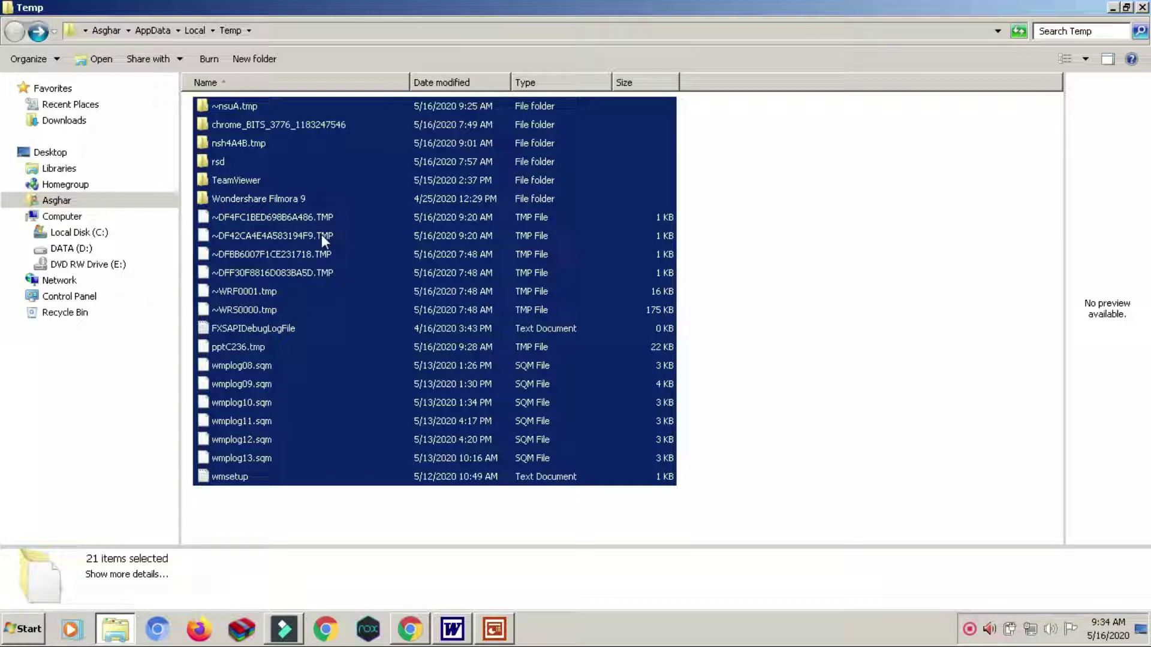
{"action": "key", "text": "Delete"}
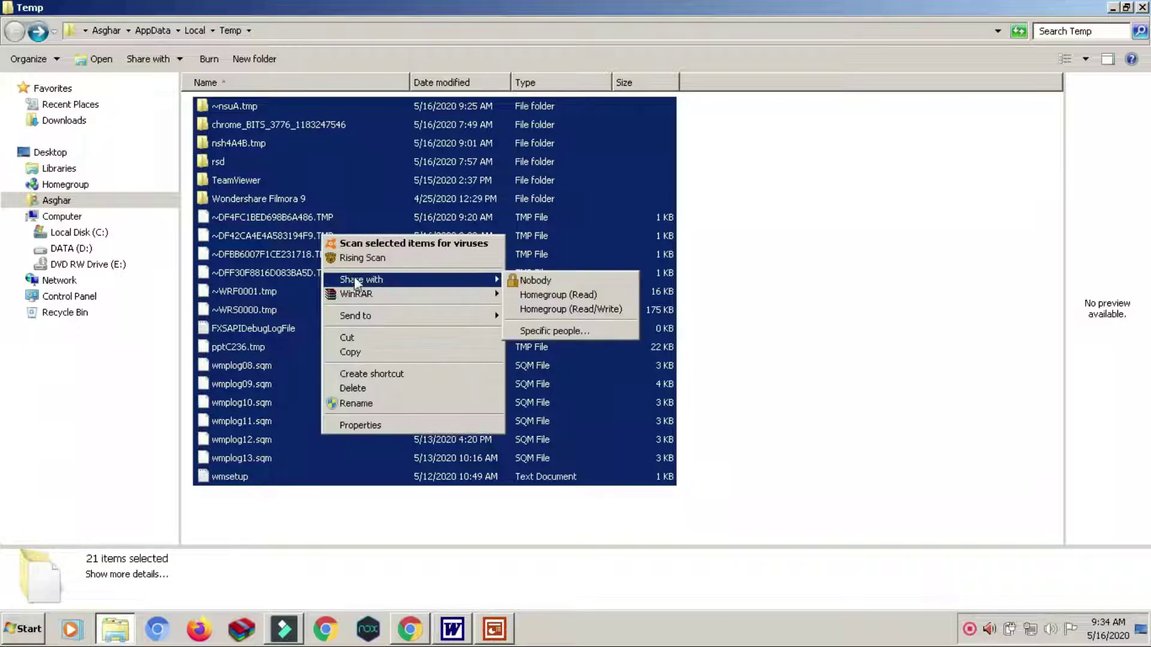
{"action": "left_click", "coordinate": [359, 388]}
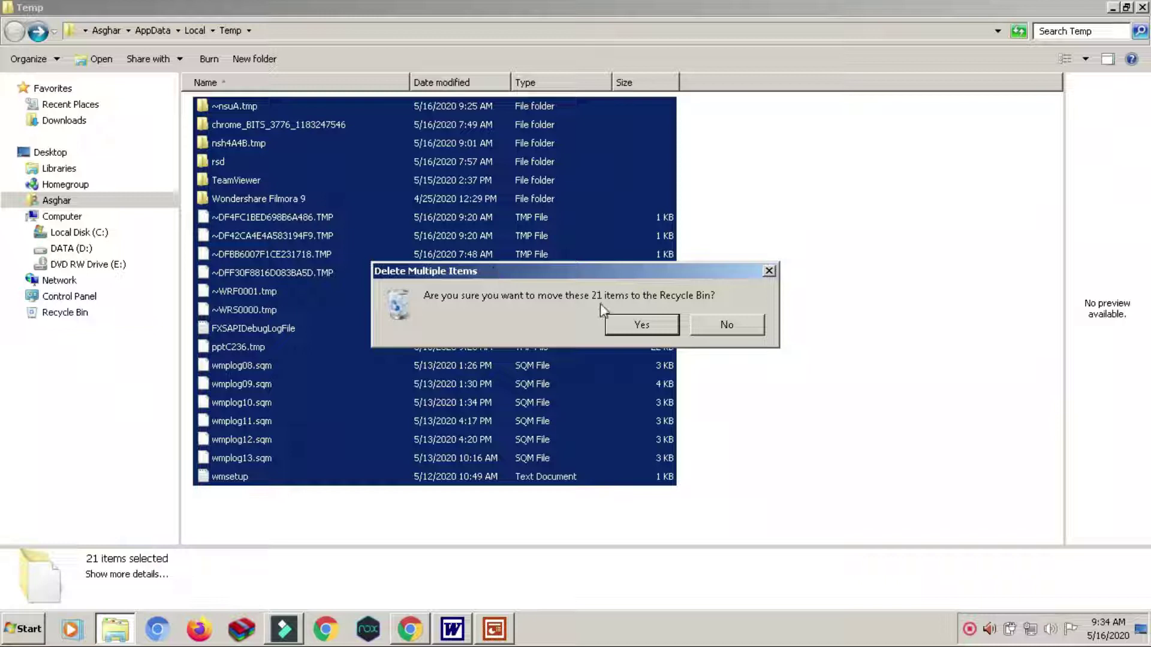
{"action": "left_click", "coordinate": [641, 325]}
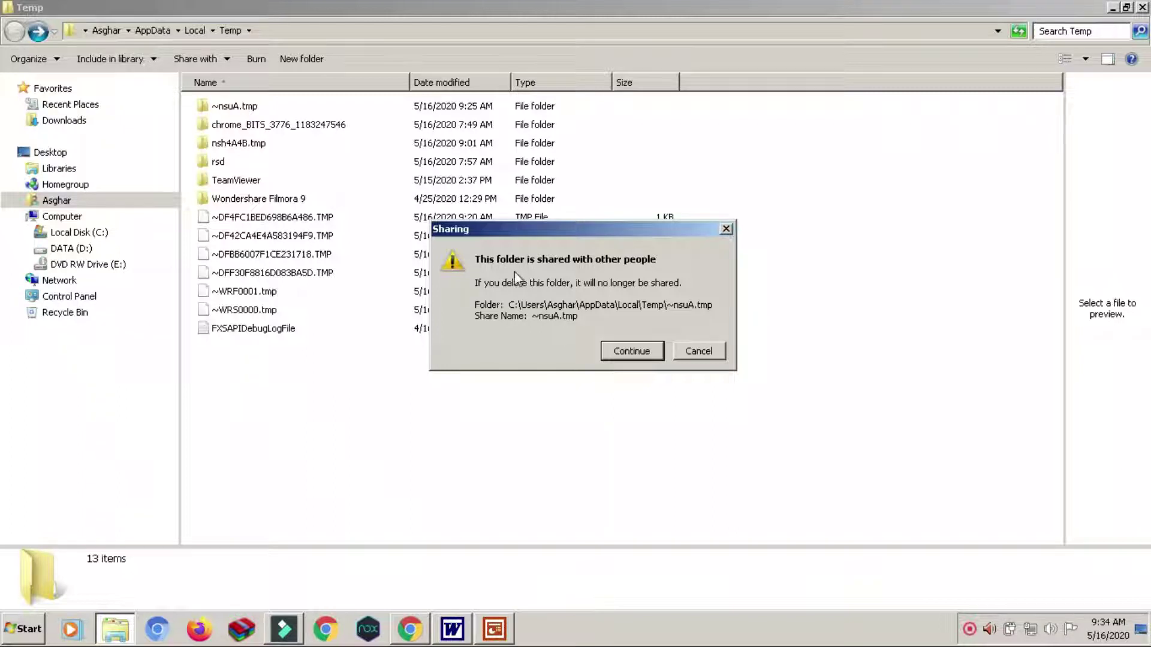
{"action": "left_click", "coordinate": [649, 354]}
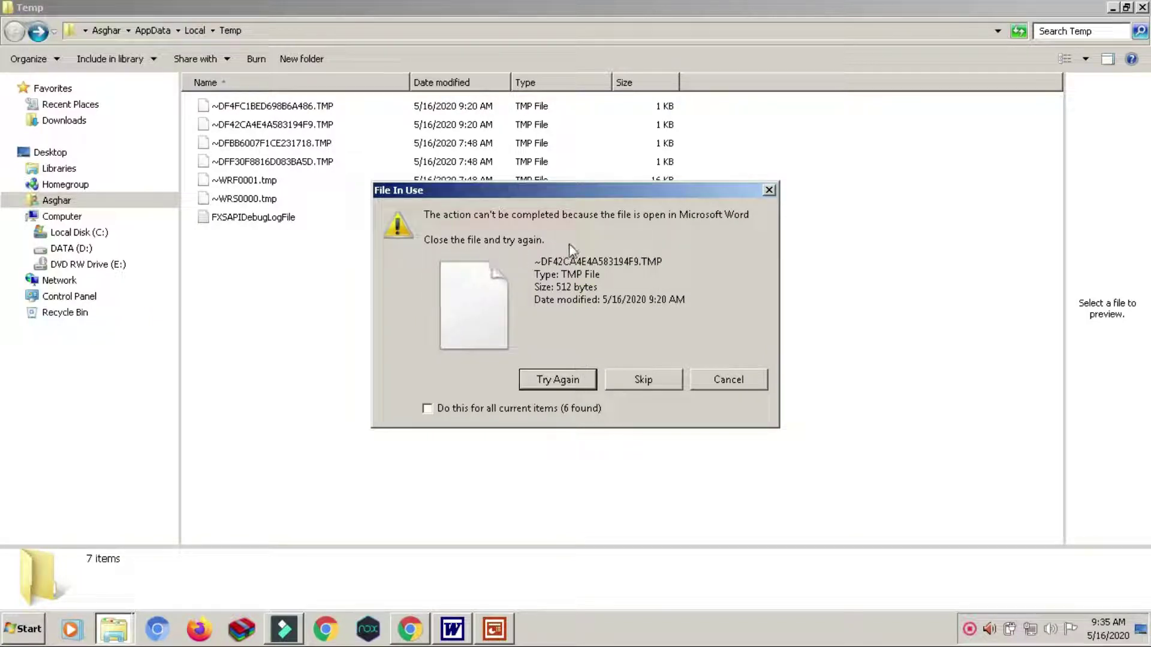
{"action": "left_click", "coordinate": [653, 381]}
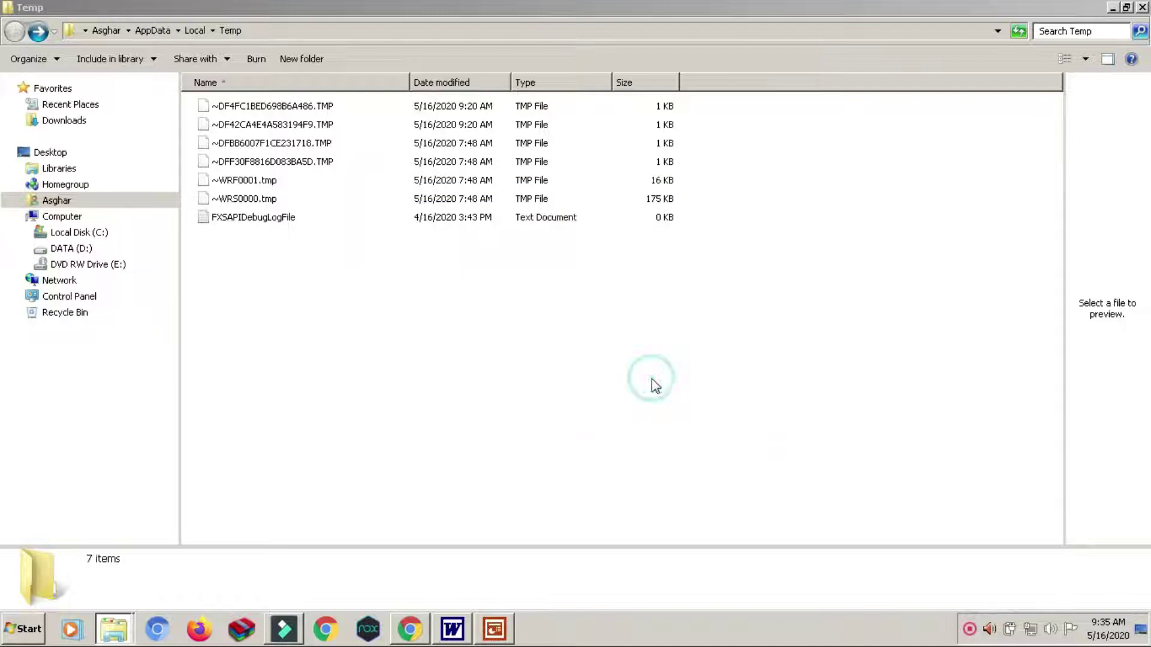
{"action": "left_click", "coordinate": [652, 381]}
{"action": "left_click", "coordinate": [652, 379]}
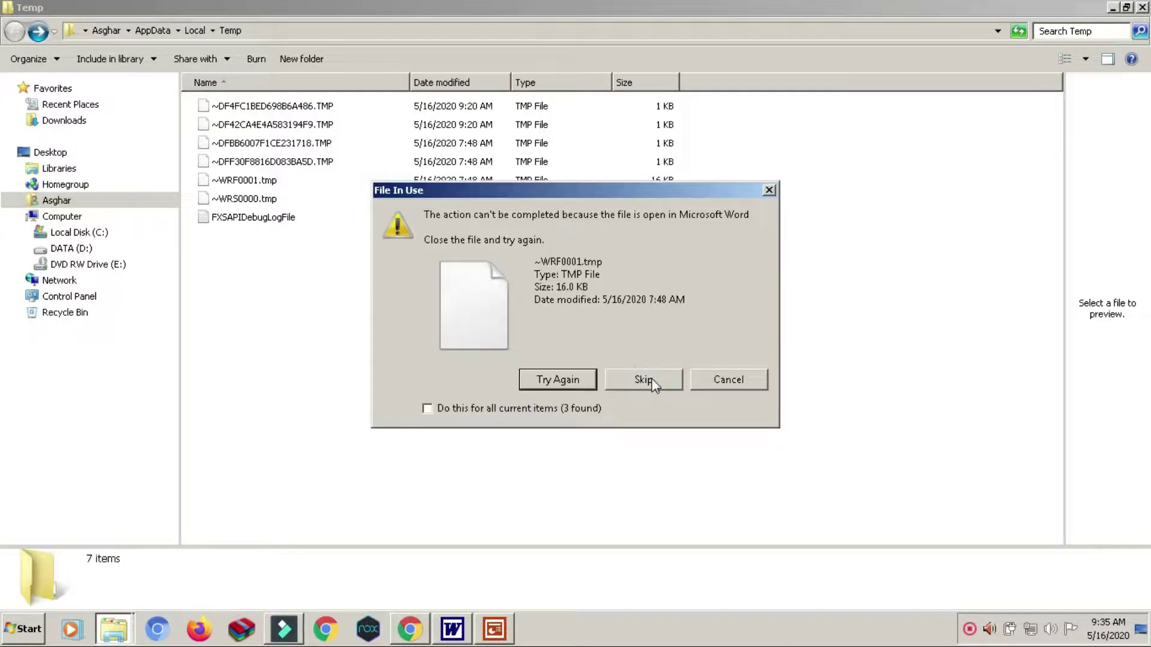
{"action": "left_click", "coordinate": [652, 379]}
{"action": "left_click", "coordinate": [652, 379]}
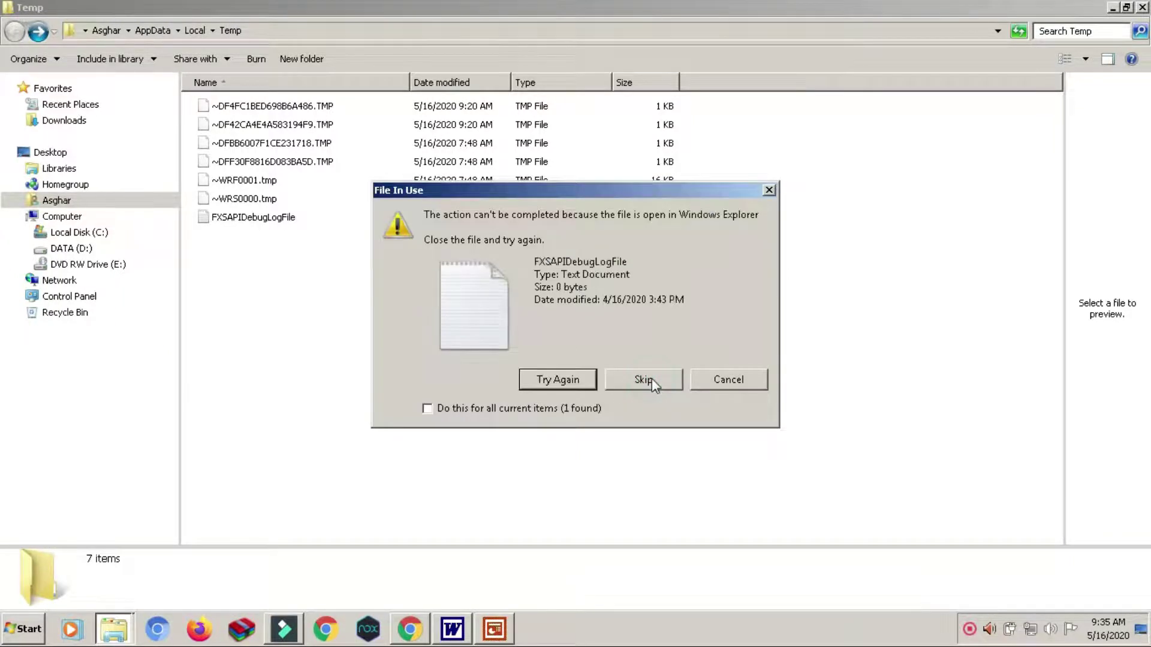
{"action": "left_click", "coordinate": [652, 379]}
{"action": "left_click", "coordinate": [652, 379]}
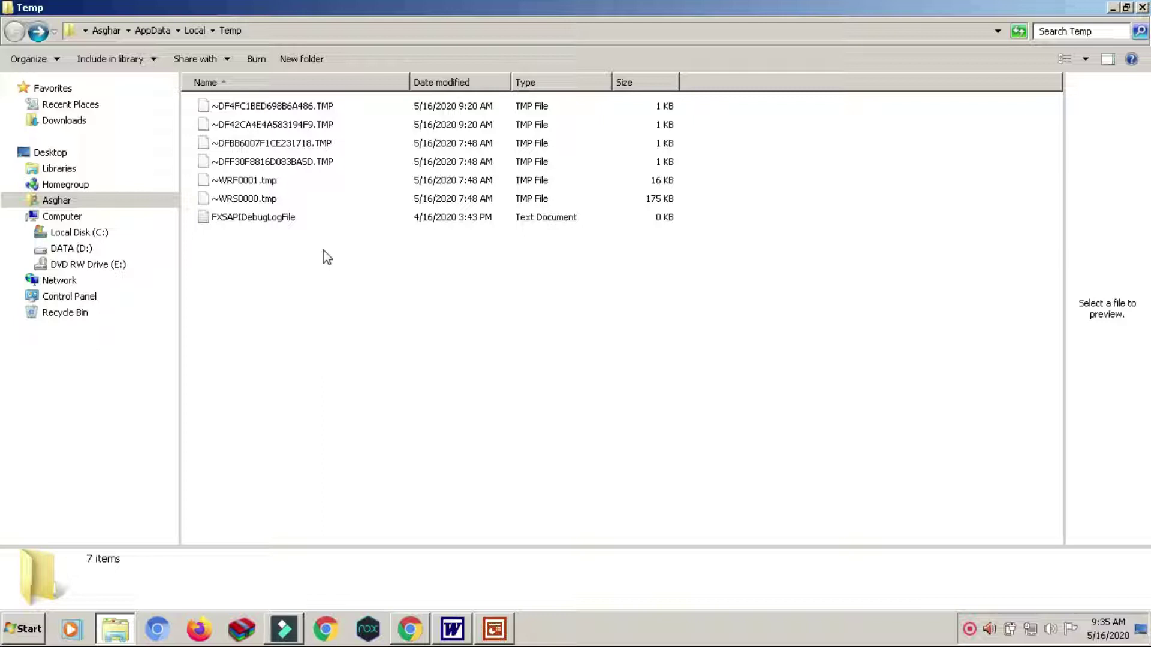
Try again to delete all the remaining files in the Temp folder, skipping those in use
{"action": "key", "text": "ctrl+a"}
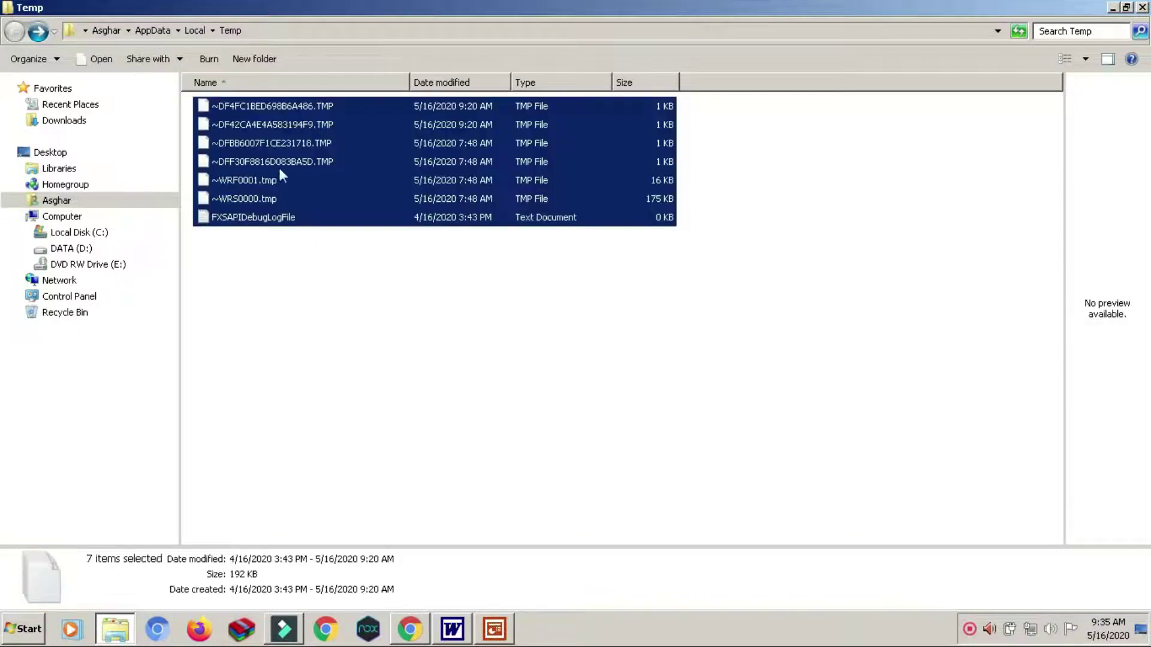
{"action": "right_click", "coordinate": [279, 170]}
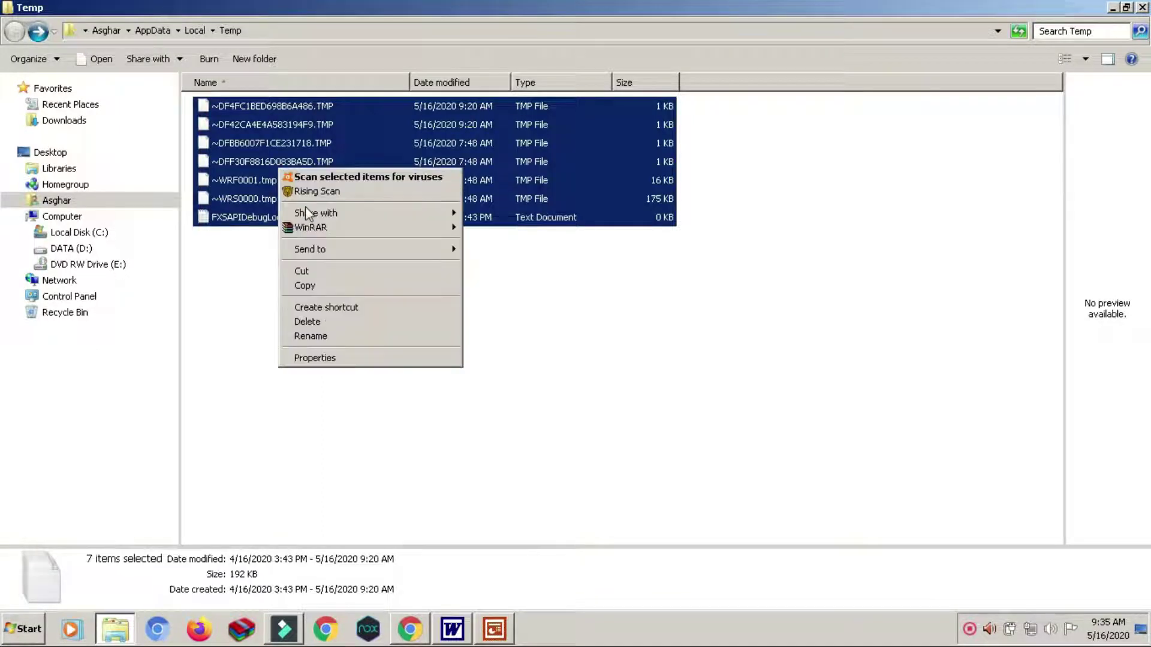
{"action": "left_click", "coordinate": [324, 327]}
{"action": "key", "text": "Return"}
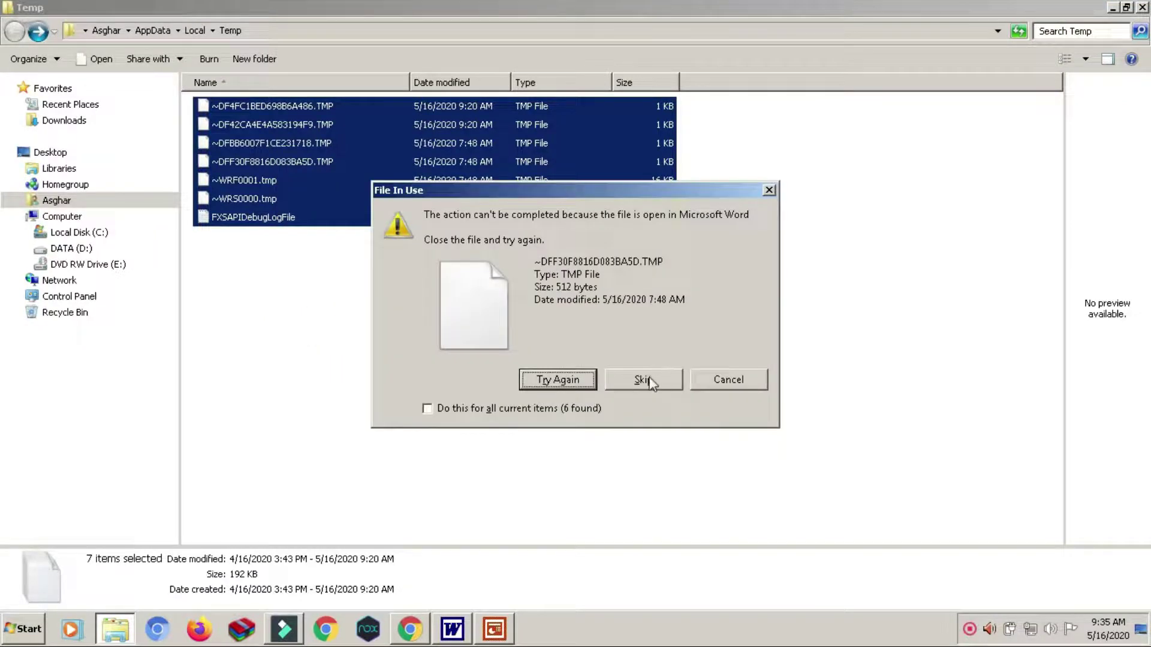
{"action": "left_click", "coordinate": [652, 384]}
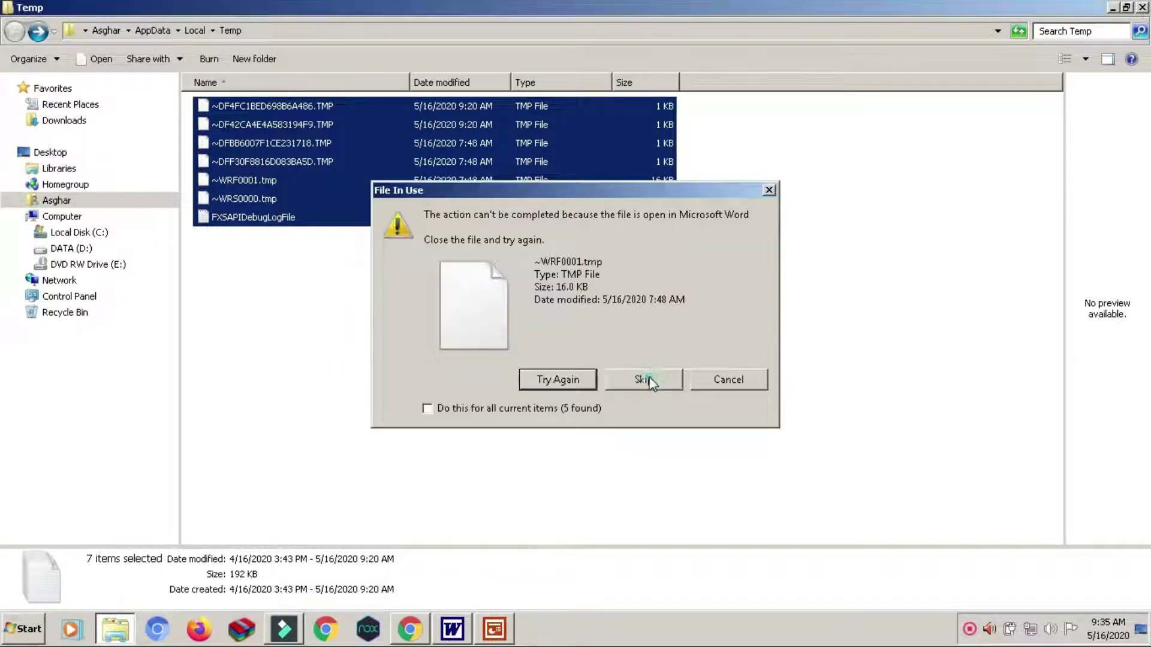
{"action": "left_click", "coordinate": [651, 384]}
{"action": "left_click", "coordinate": [652, 384]}
{"action": "left_click", "coordinate": [651, 383]}
{"action": "left_click", "coordinate": [651, 384]}
{"action": "left_click", "coordinate": [652, 384]}
{"action": "left_click", "coordinate": [651, 384]}
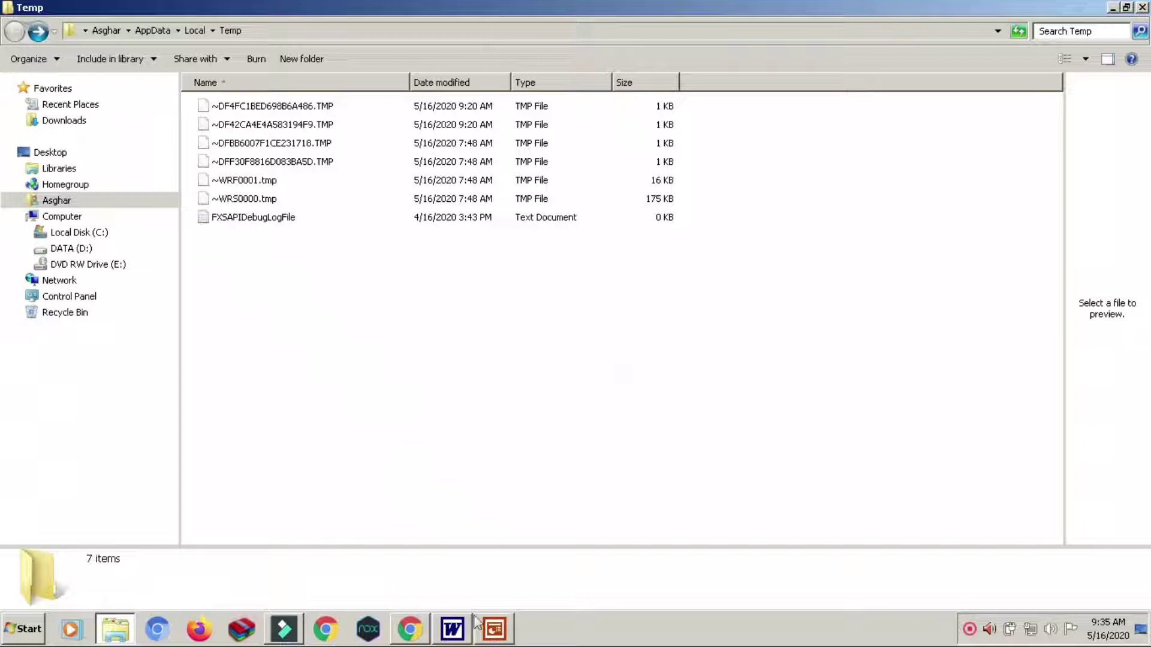
Check the checklist slide in PowerPoint and close the Temp folder window
{"action": "left_click", "coordinate": [496, 630]}
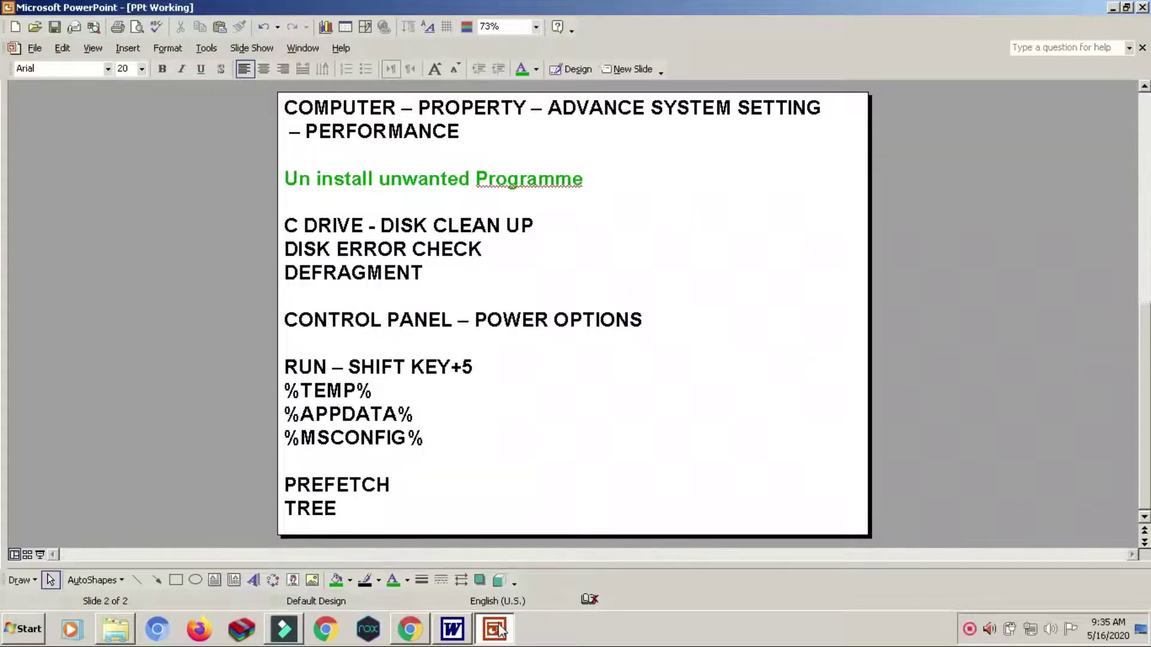
{"action": "left_click", "coordinate": [499, 631]}
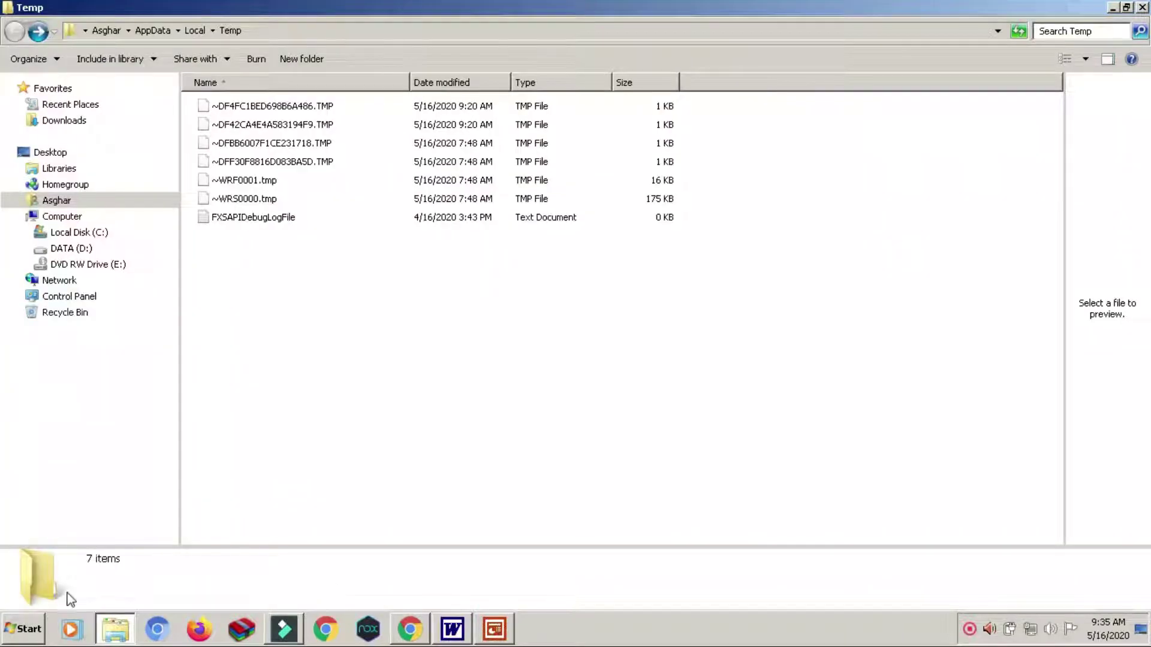
{"action": "left_click", "coordinate": [1143, 9]}
Search the Start menu for "run" and open the Run dialog again
{"action": "left_click", "coordinate": [3, 640]}
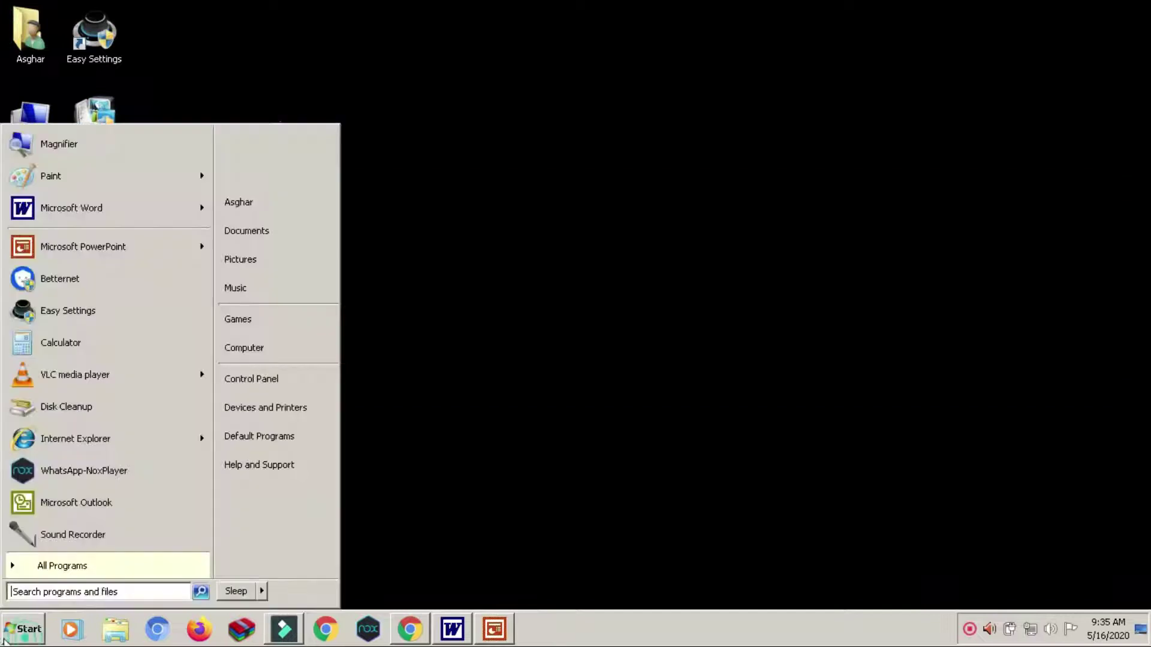
{"action": "left_click", "coordinate": [63, 588]}
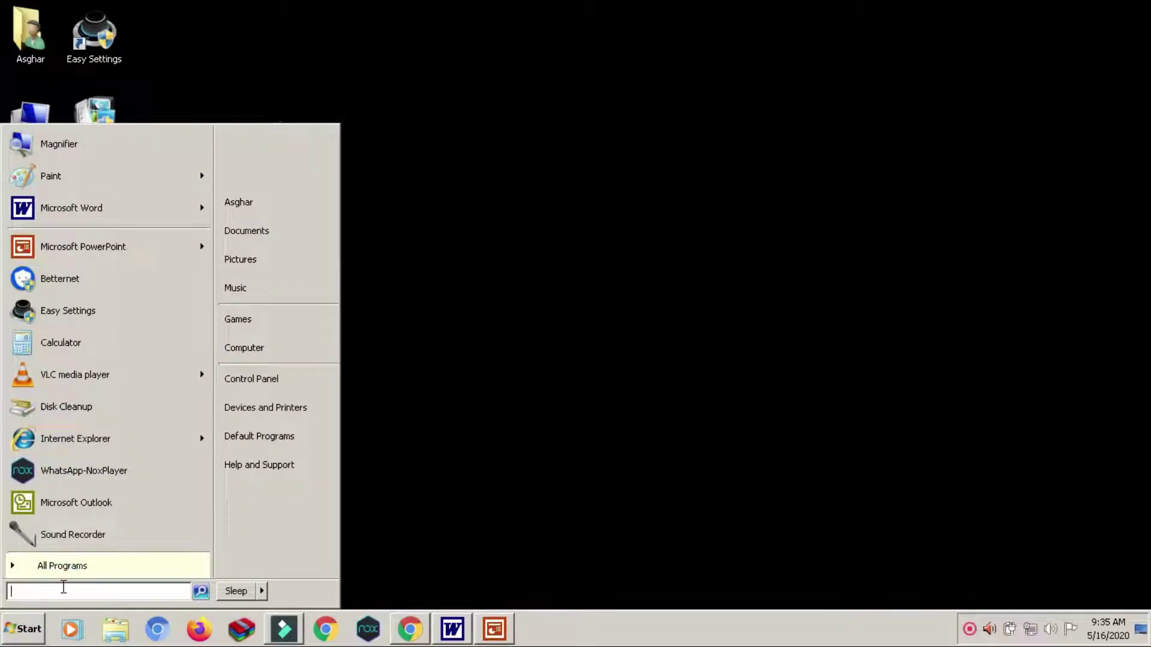
{"action": "type", "text": "r"}
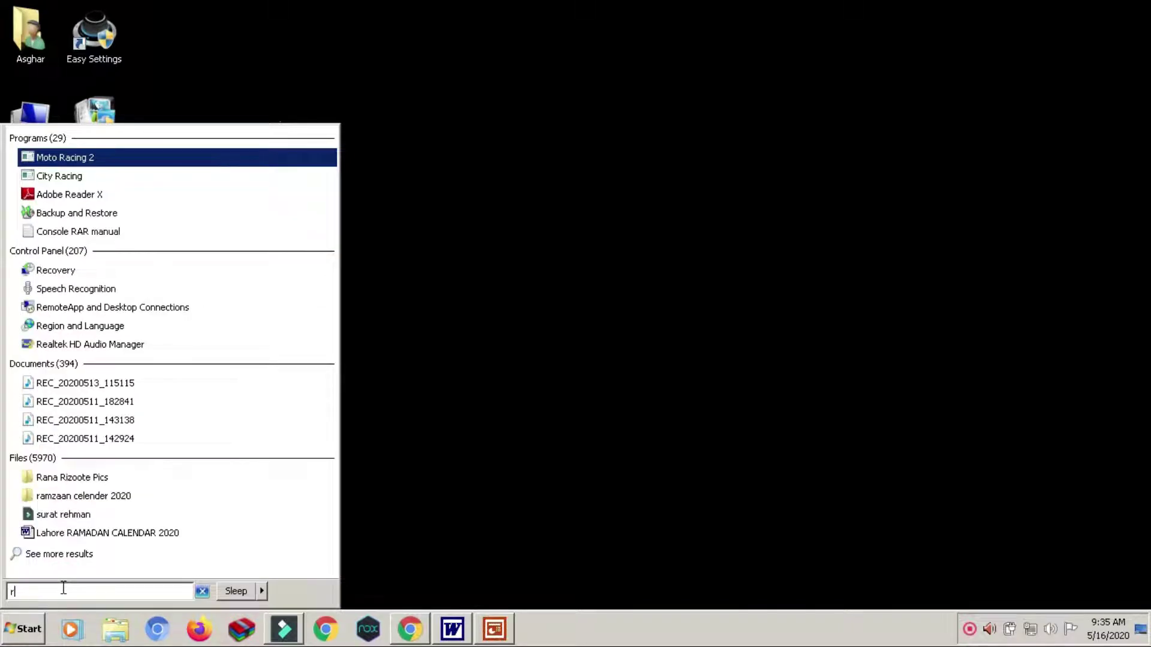
{"action": "type", "text": "un"}
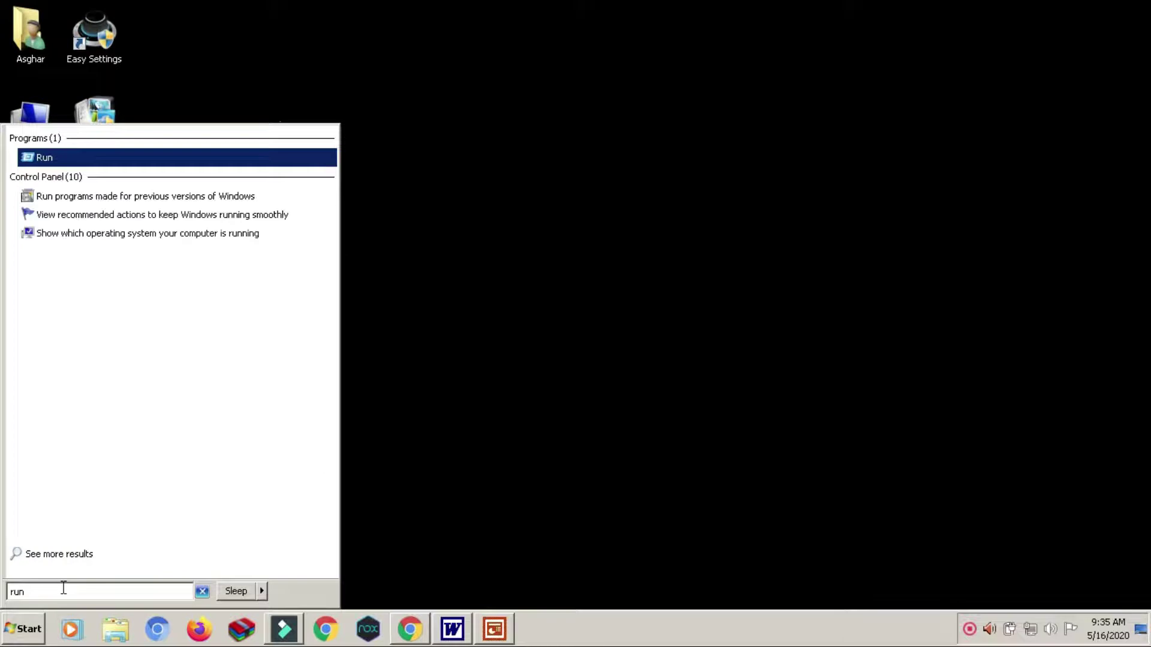
{"action": "left_click", "coordinate": [41, 156]}
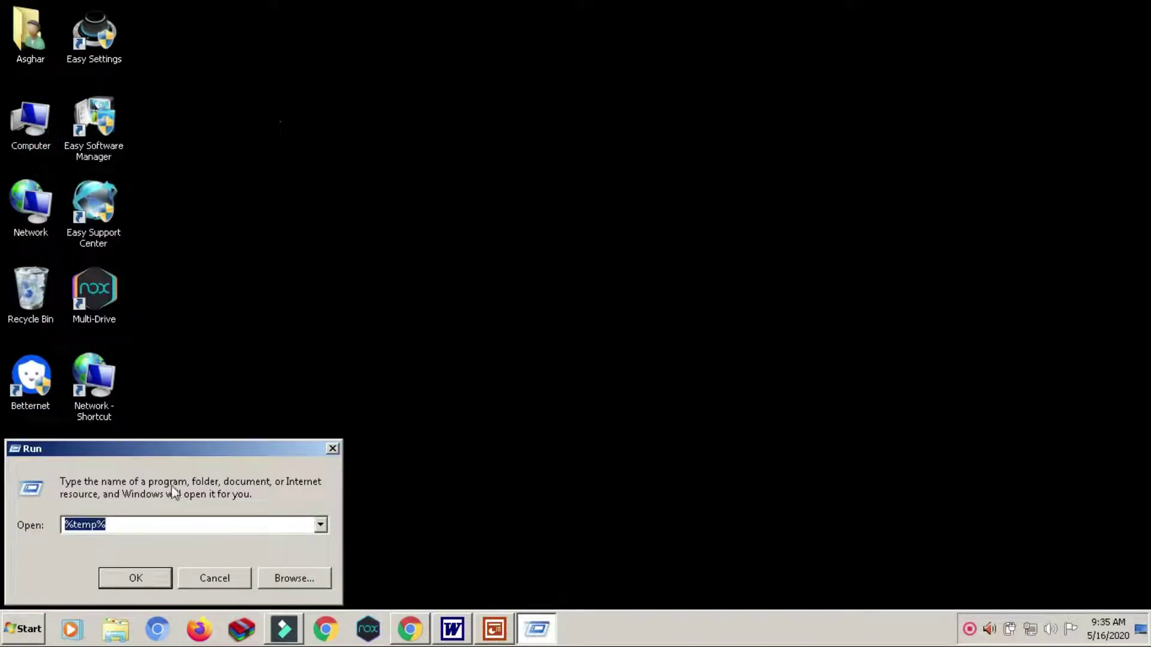
Replace the Run command with %appdata% and open the Roaming folder
{"action": "left_click", "coordinate": [88, 526]}
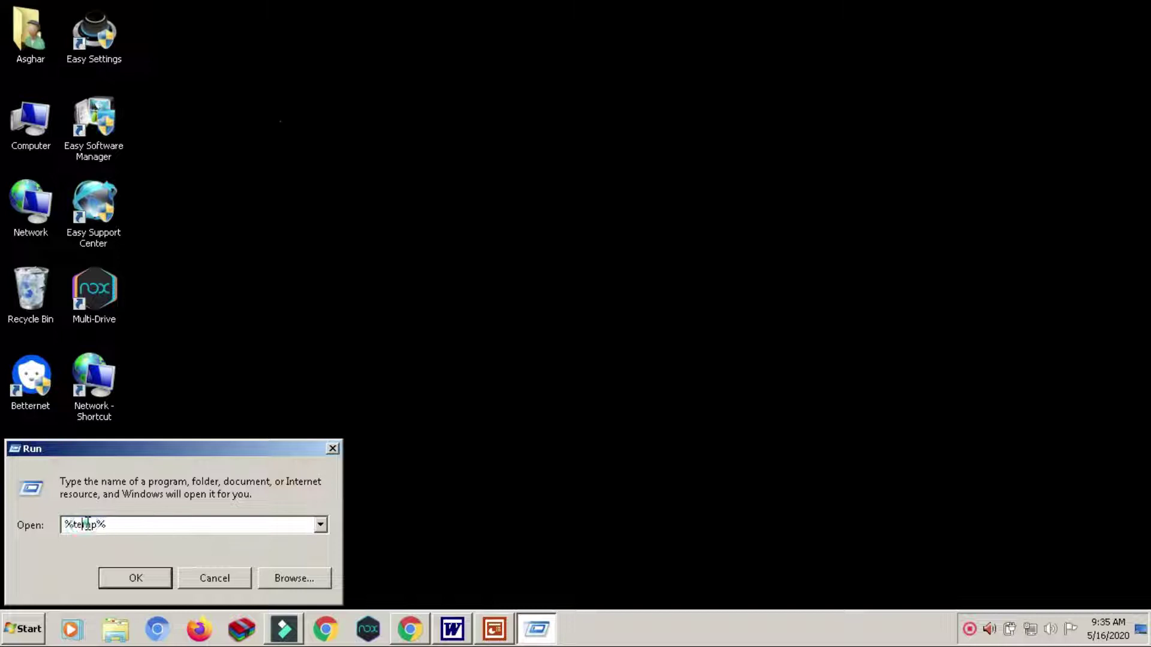
{"action": "double_click", "coordinate": [87, 525]}
{"action": "left_click", "coordinate": [87, 525]}
{"action": "left_click", "coordinate": [75, 524]}
{"action": "type", "text": "appdata"}
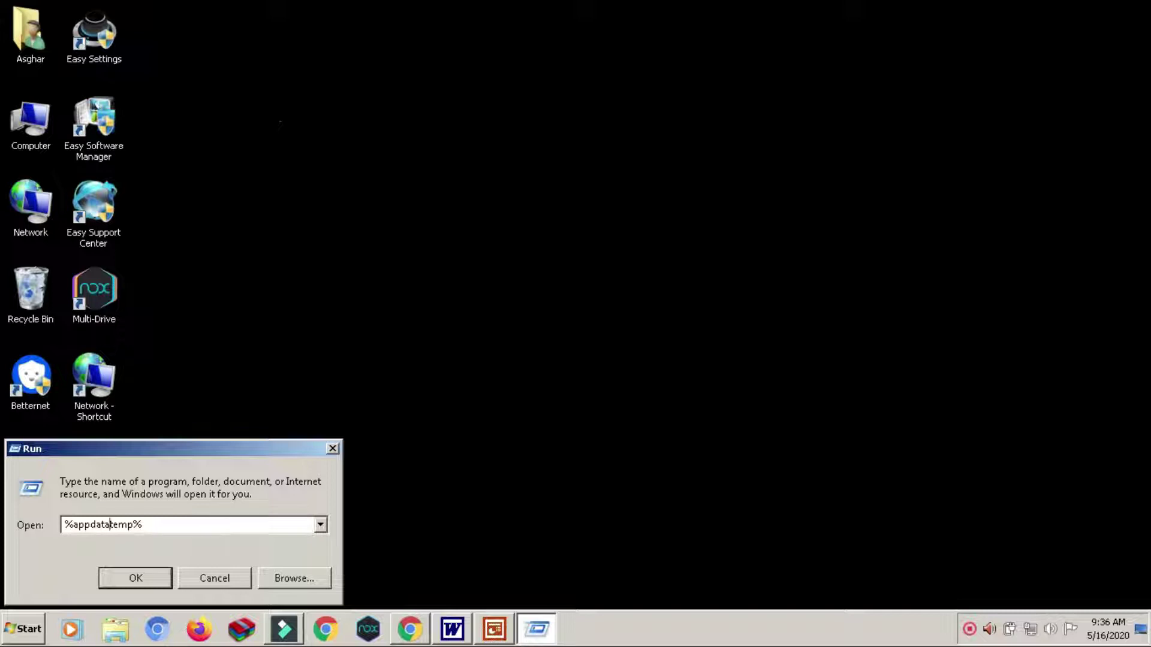
{"action": "key", "text": "Delete"}
{"action": "key", "text": "Delete"}
{"action": "key", "text": "Delete"}
{"action": "key", "text": "Delete"}
{"action": "left_click", "coordinate": [126, 581]}
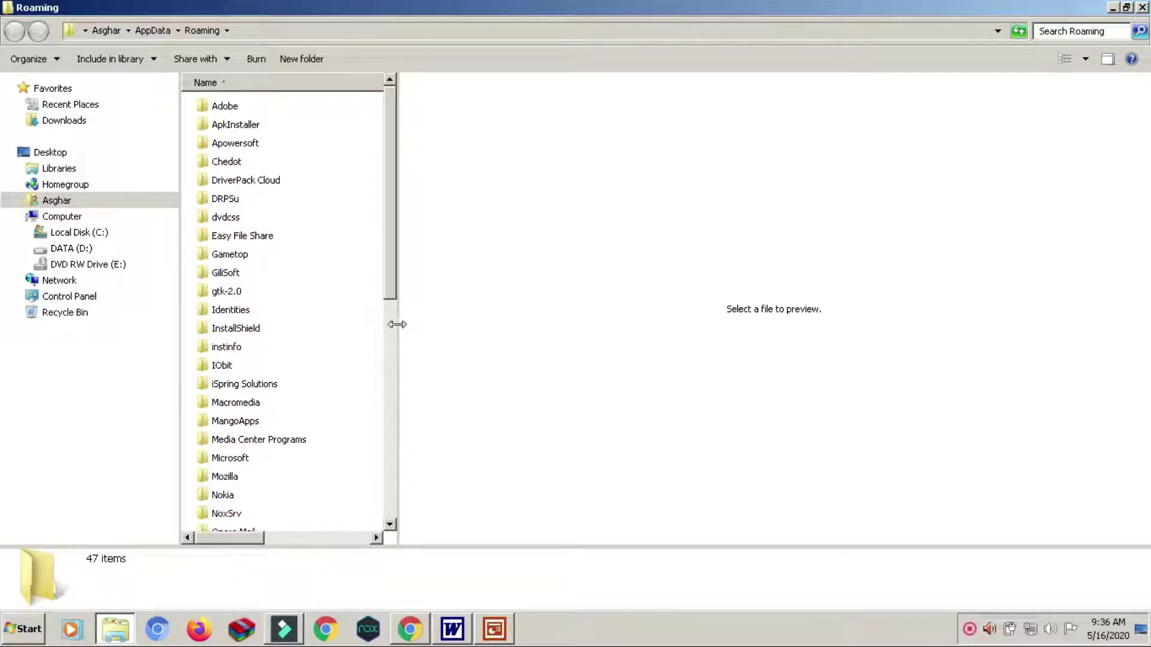
Widen the Roaming folder's file list and show its contents as tiles
{"action": "left_click_drag", "start_coordinate": [398, 325], "coordinate": [1029, 211]}
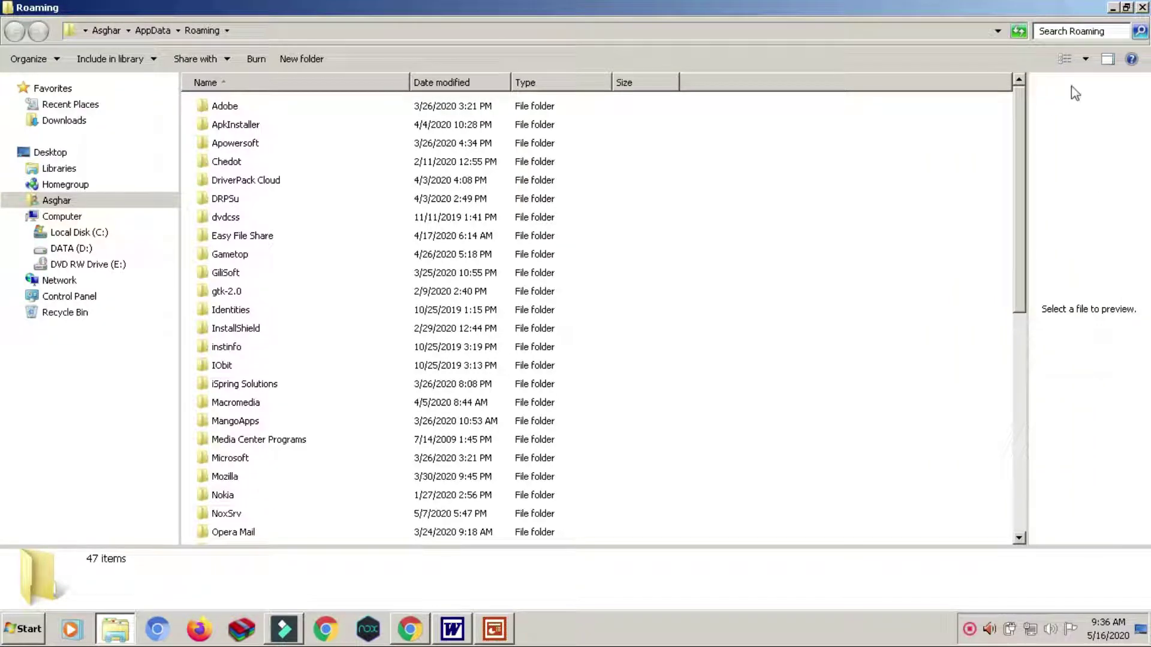
{"action": "left_click", "coordinate": [1065, 67]}
{"action": "left_click", "coordinate": [1066, 67]}
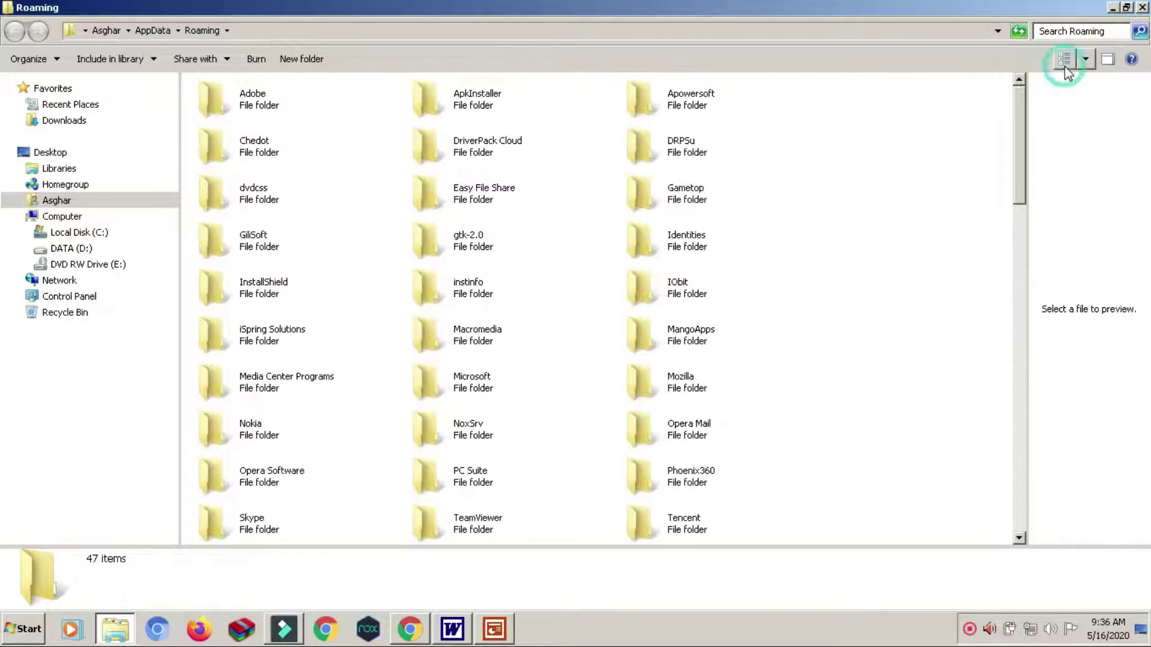
Show the Roaming folder's contents as a compact list, then inspect the TeamViewer folder and delete it
{"action": "left_click", "coordinate": [1066, 67]}
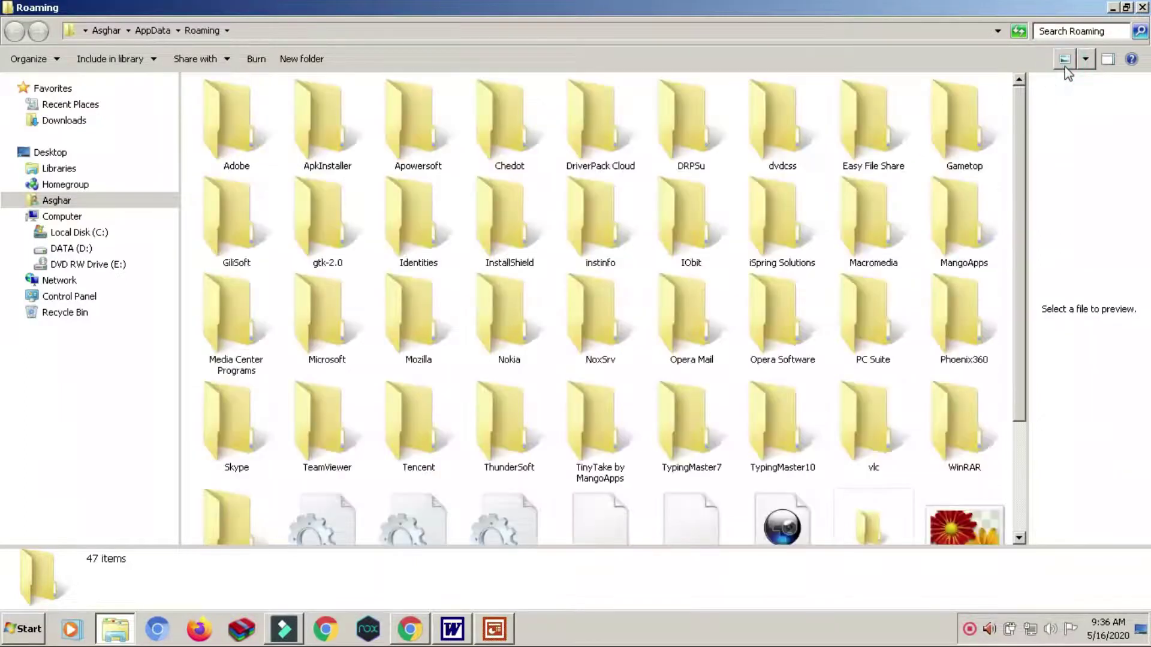
{"action": "left_click", "coordinate": [1065, 68]}
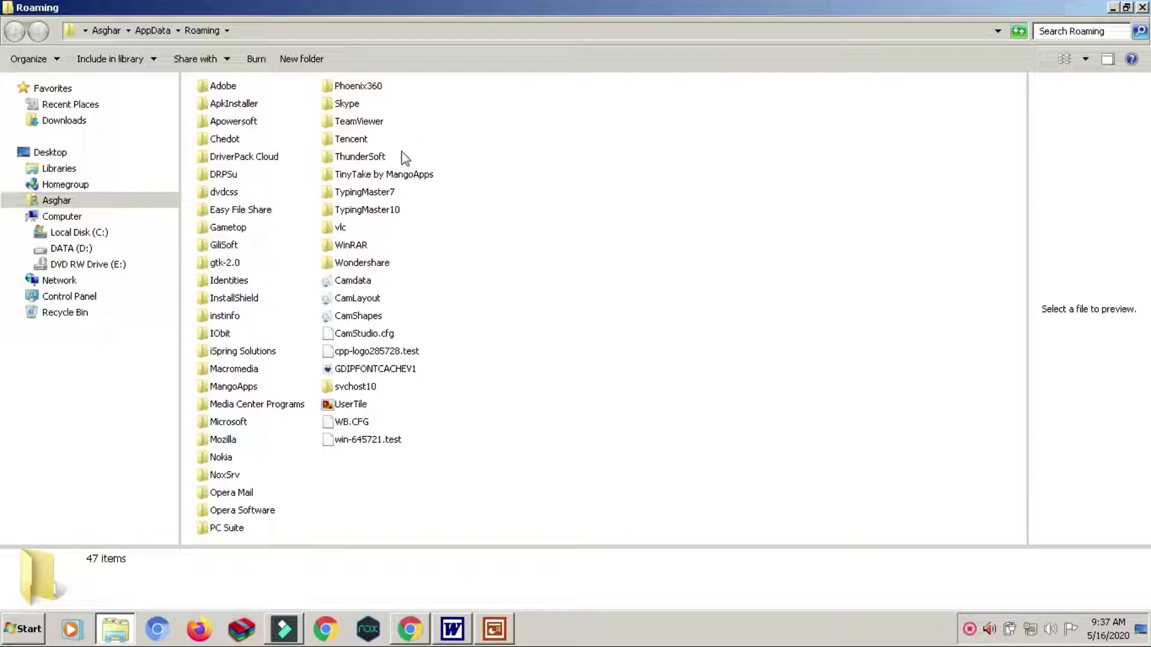
{"action": "left_click", "coordinate": [384, 122]}
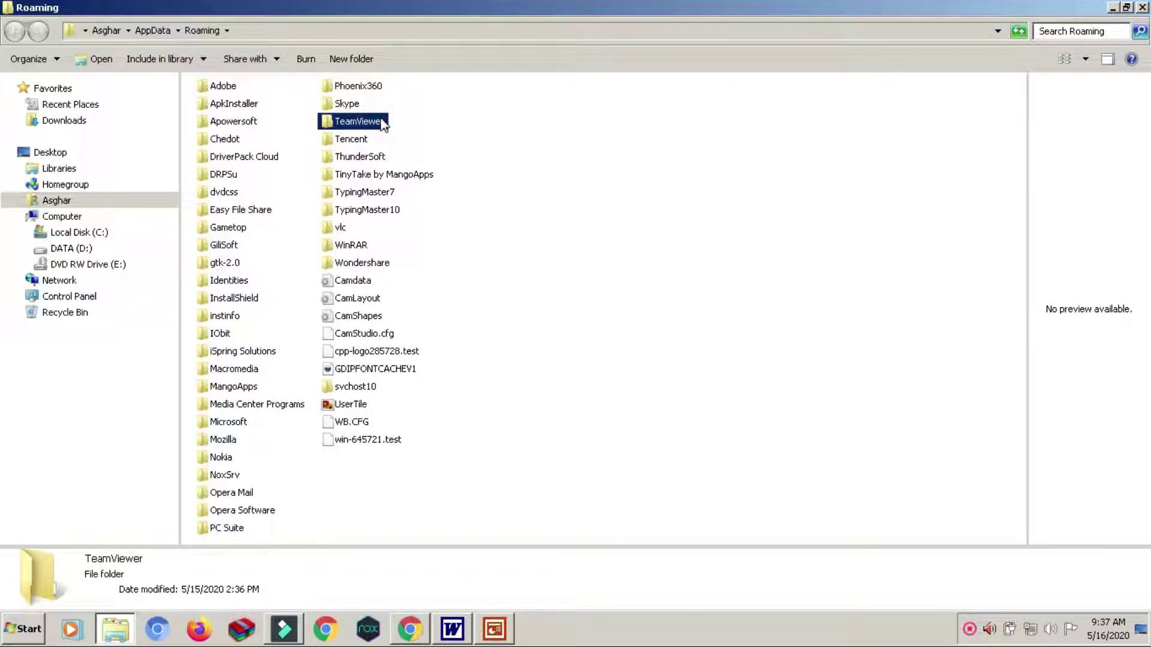
{"action": "double_click", "coordinate": [384, 122]}
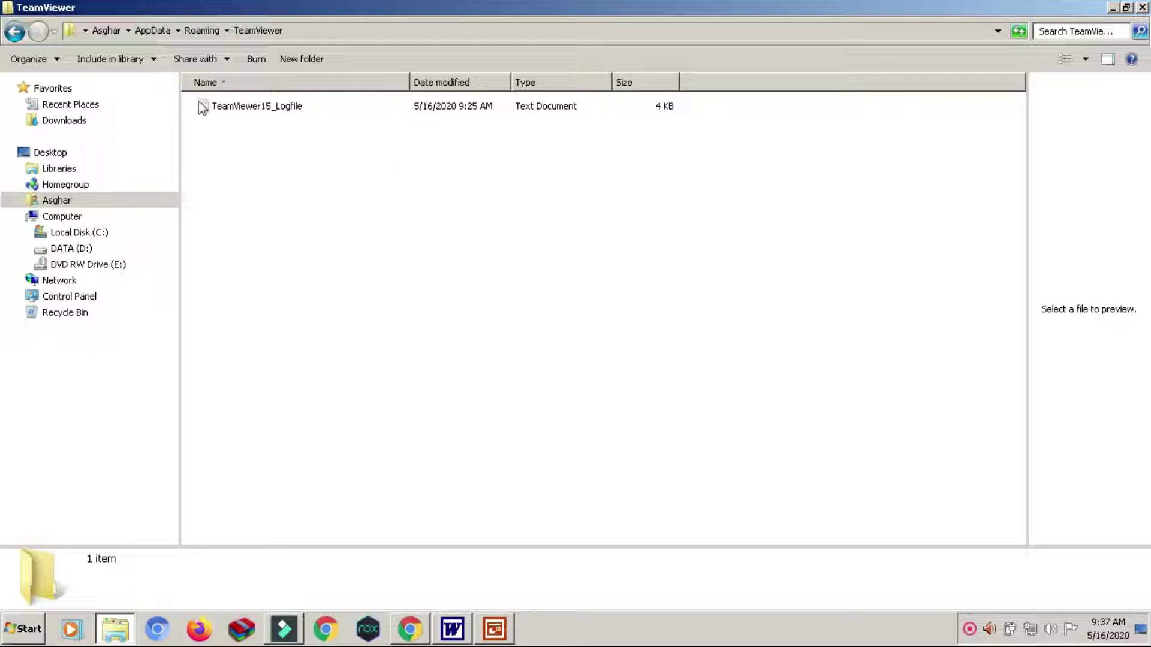
{"action": "left_click", "coordinate": [13, 31]}
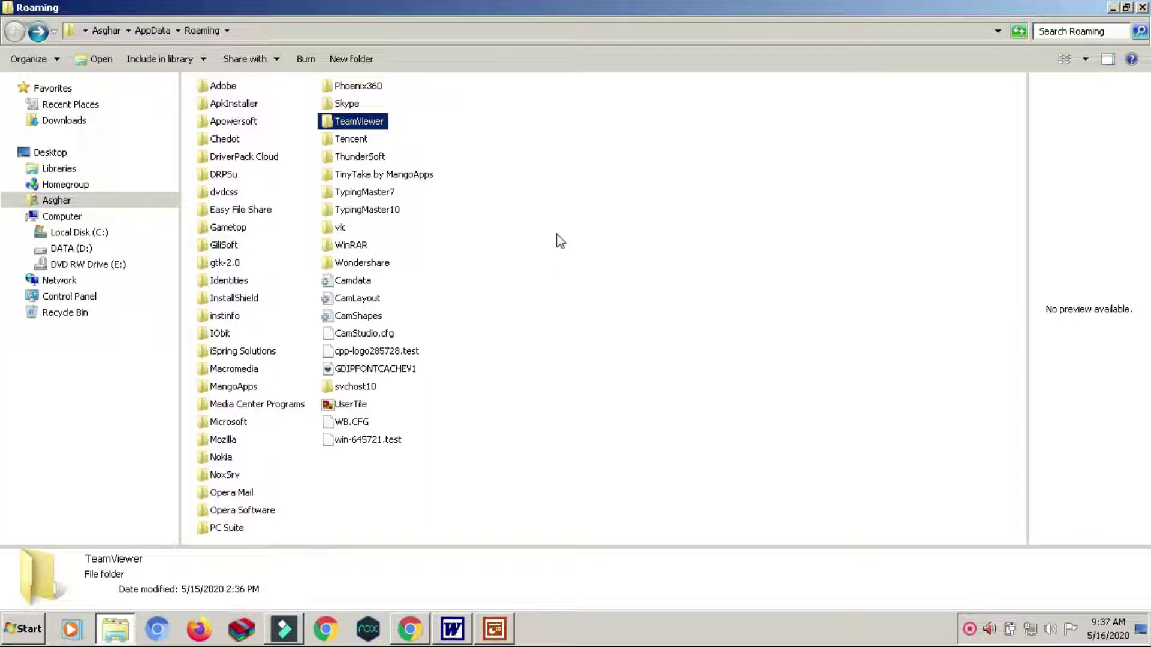
{"action": "key", "text": "Delete"}
{"action": "key", "text": "Return"}
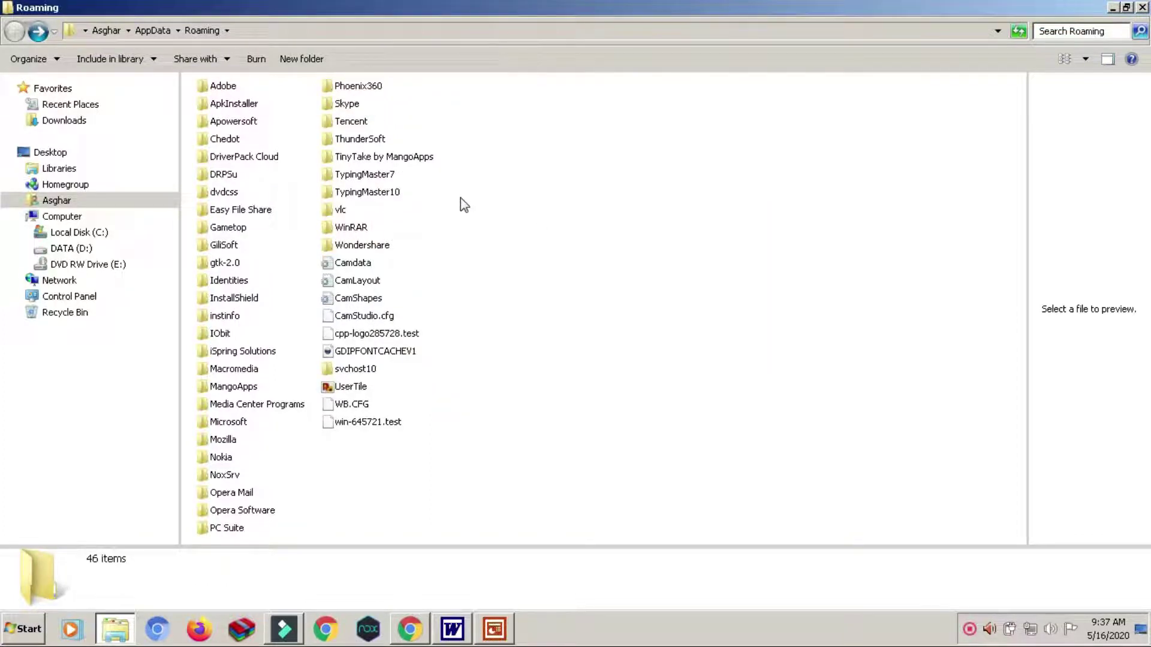
Delete the TypingMaster7 and TypingMaster10 folders from the Roaming folder
{"action": "left_click", "coordinate": [374, 174]}
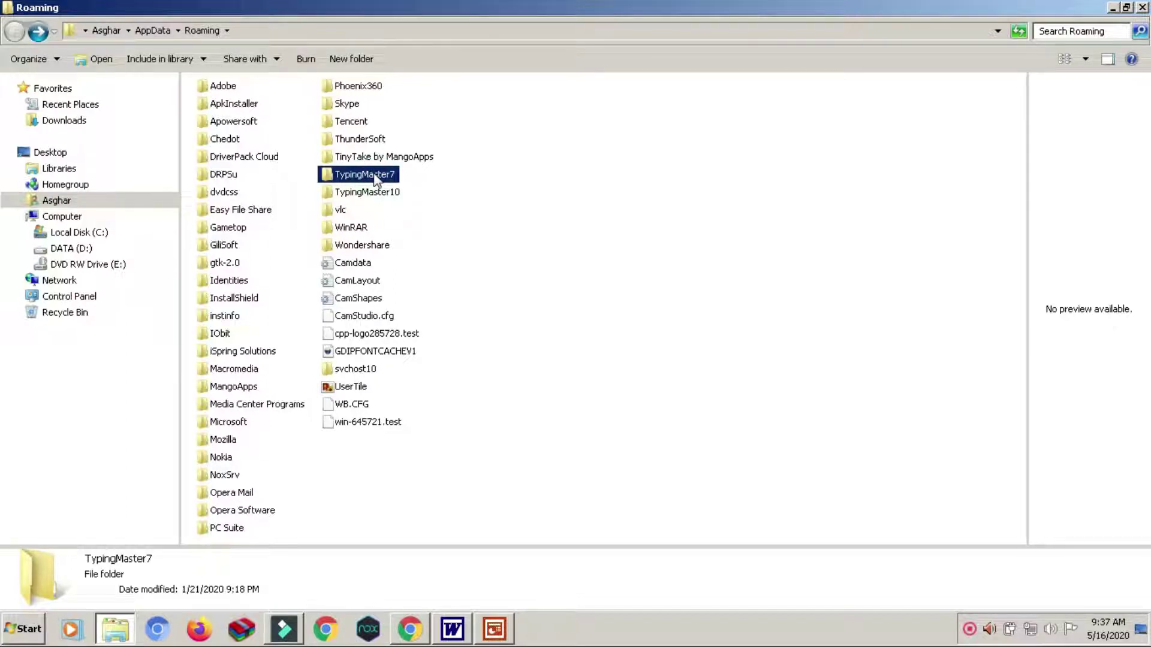
{"action": "key", "text": "Delete"}
{"action": "key", "text": "Return"}
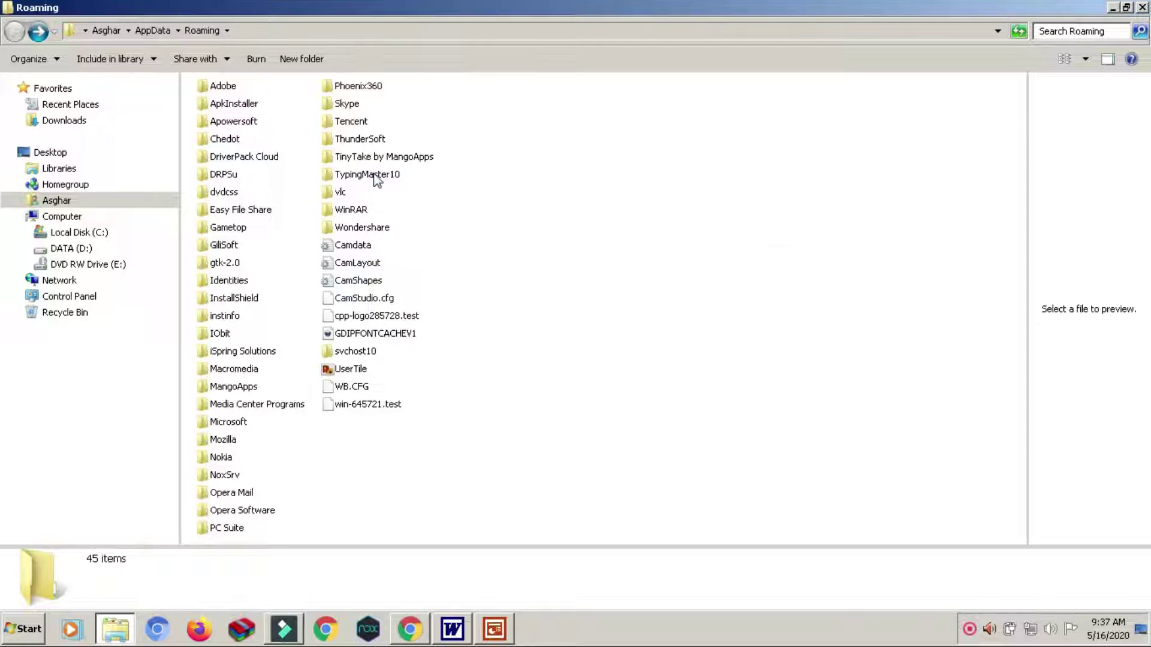
{"action": "left_click", "coordinate": [375, 176]}
{"action": "key", "text": "Delete"}
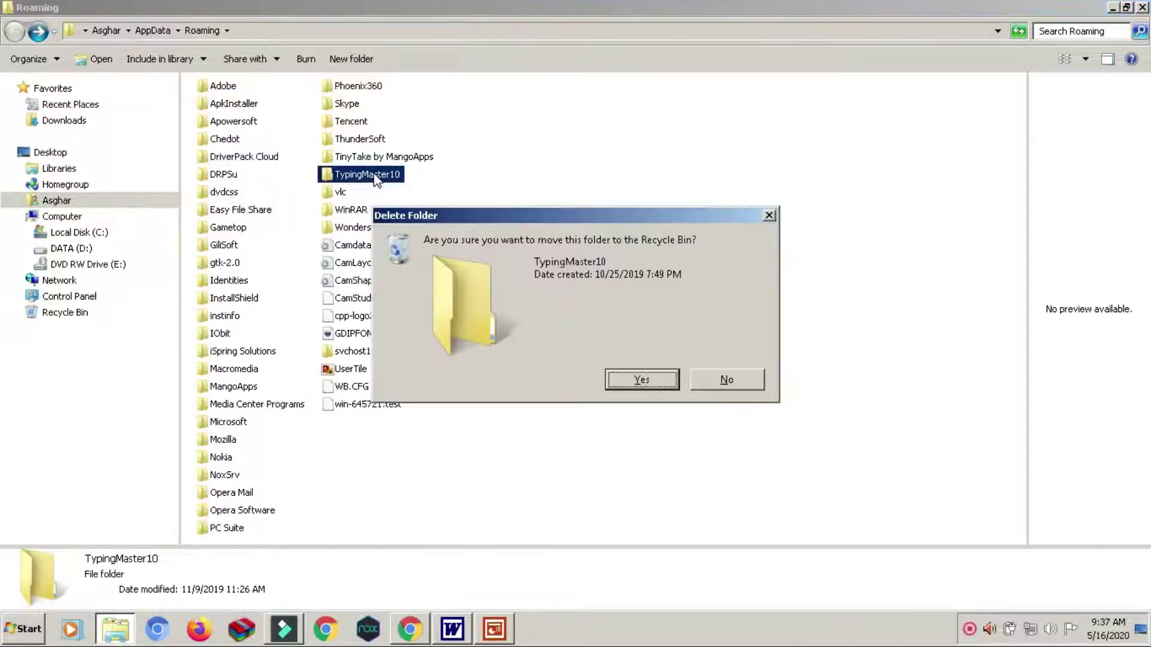
{"action": "key", "text": "Return"}
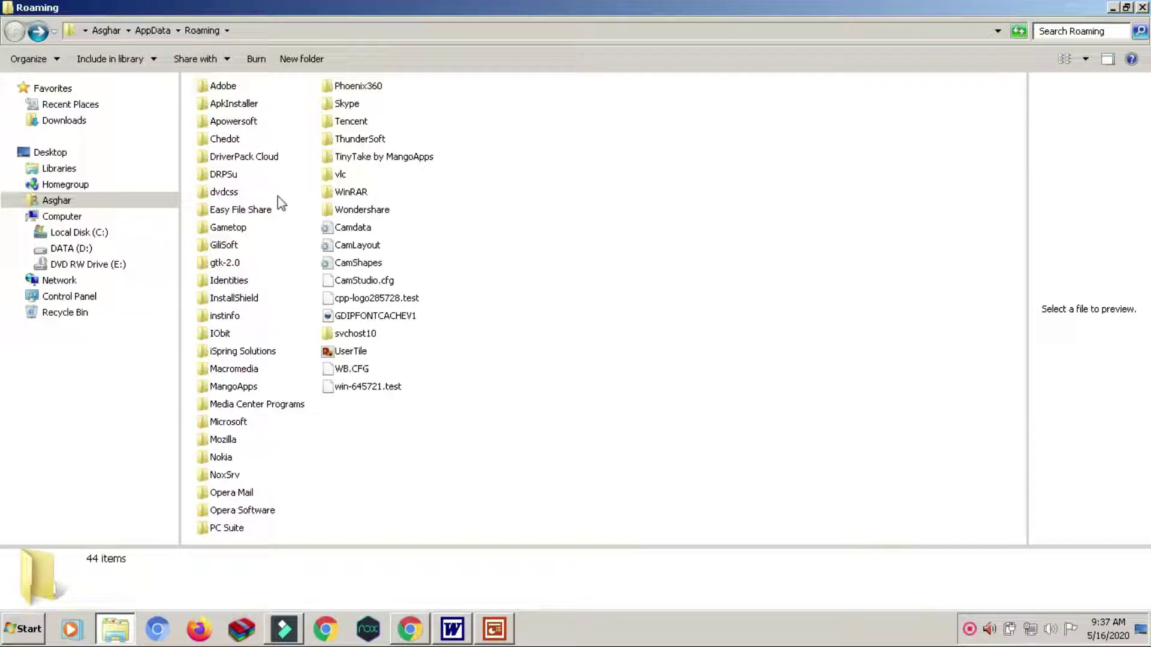
Look inside the iSpring Solutions folder and its Free Cam 8 subfolder, then delete iSpring Solutions from Roaming
{"action": "double_click", "coordinate": [245, 355]}
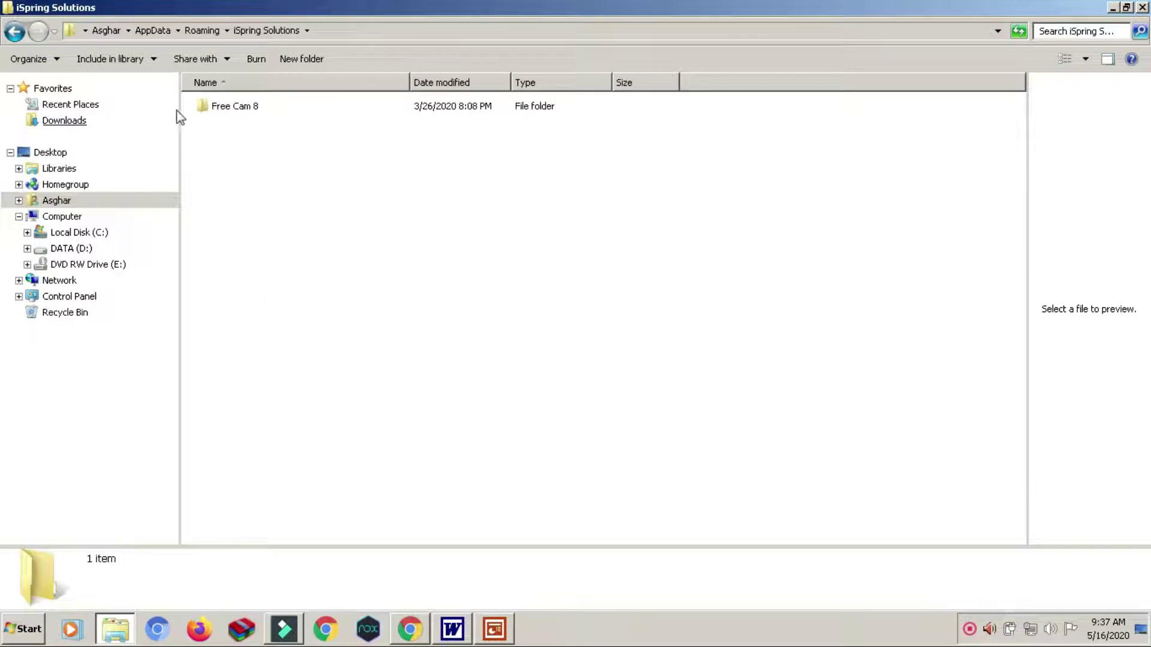
{"action": "double_click", "coordinate": [217, 107]}
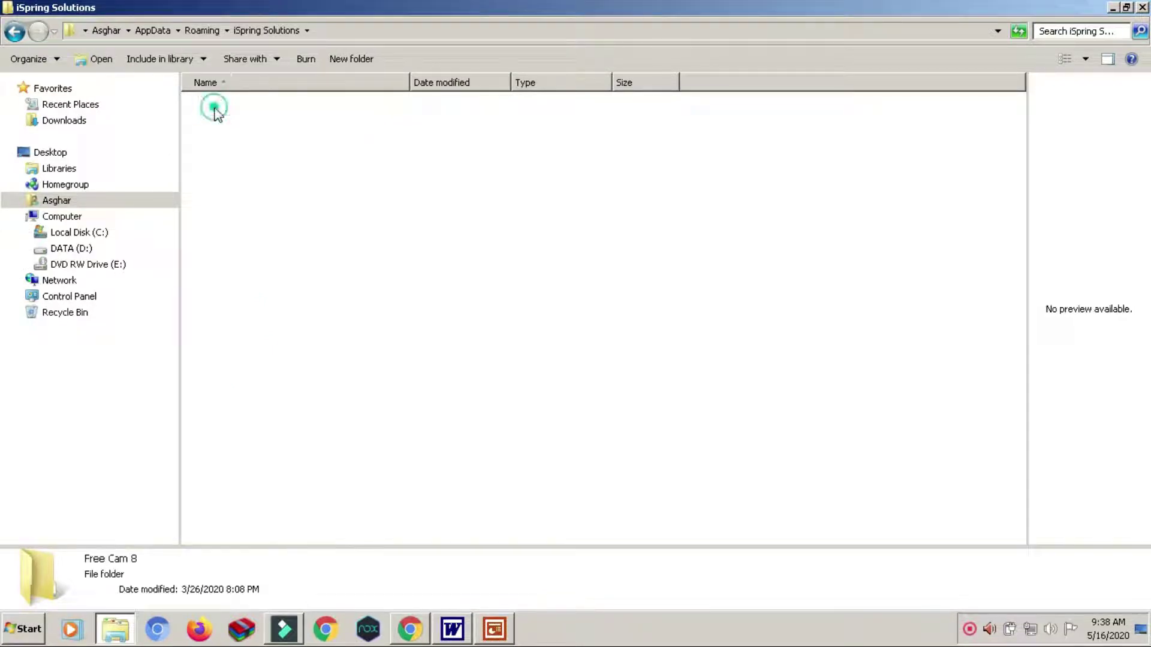
{"action": "left_click", "coordinate": [18, 31]}
{"action": "left_click", "coordinate": [18, 31]}
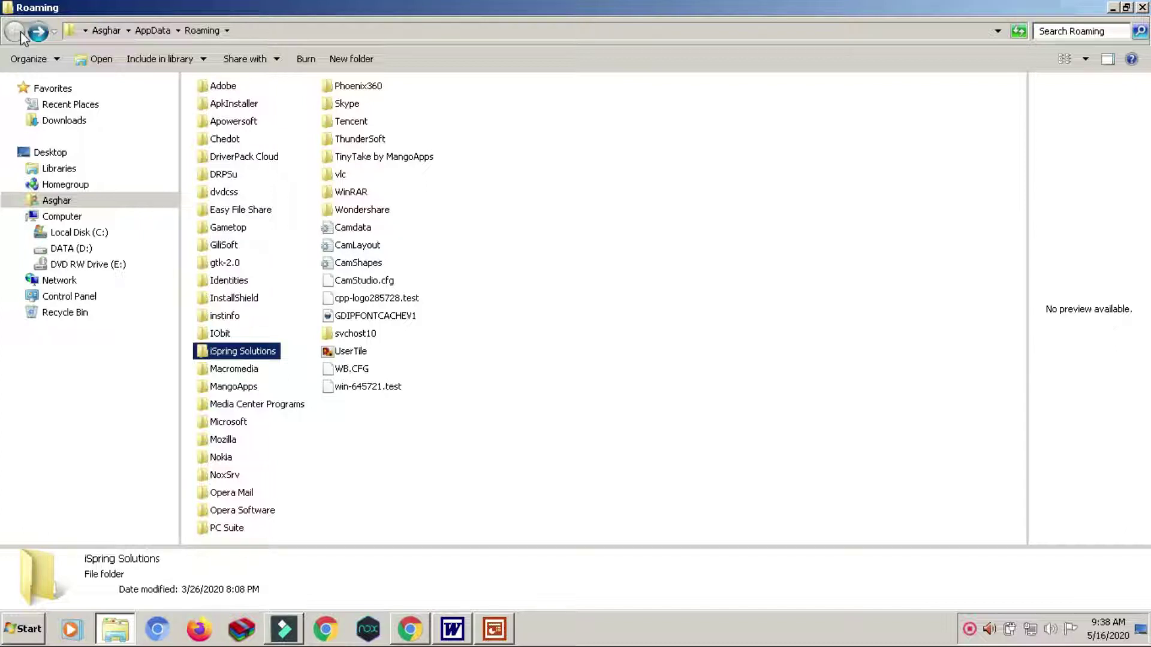
{"action": "key", "text": "Delete"}
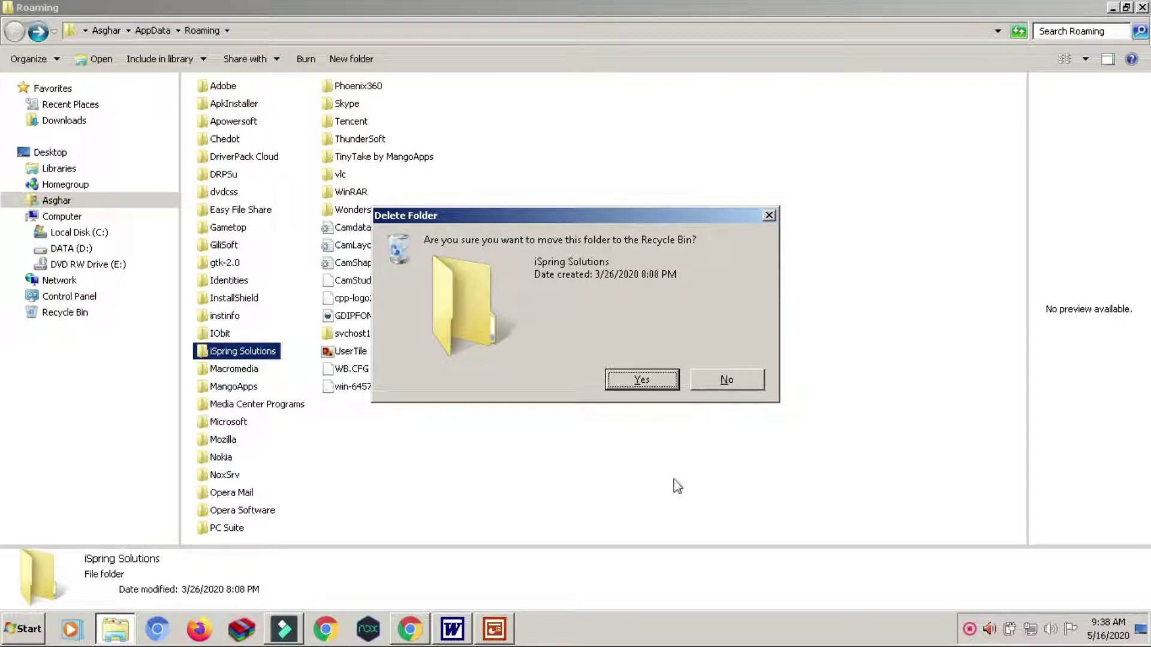
{"action": "left_click", "coordinate": [637, 384]}
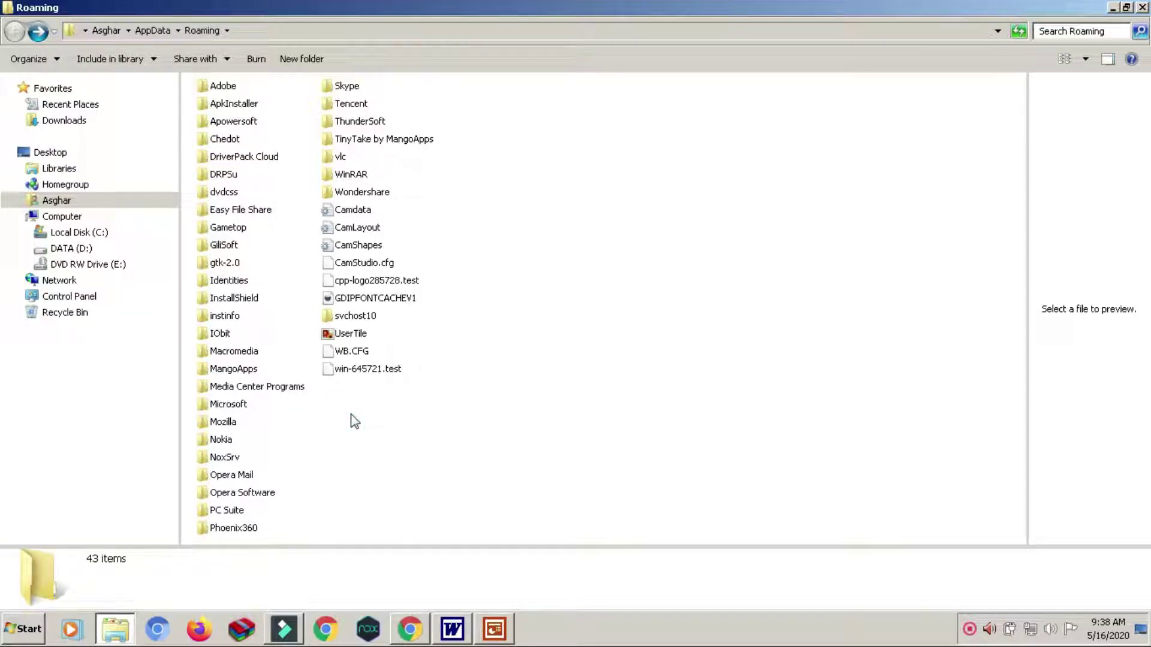
Close the Roaming folder and select the %MSCONFIG% line on the PowerPoint checklist slide
{"action": "left_click", "coordinate": [522, 416]}
{"action": "left_click", "coordinate": [1142, 7]}
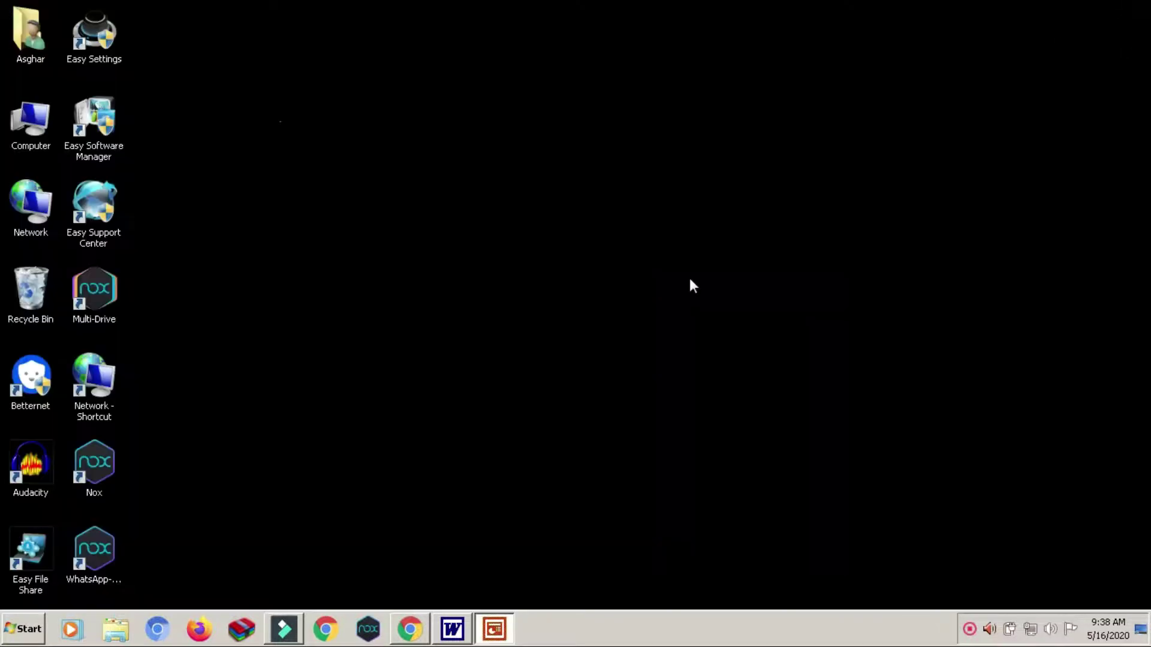
{"action": "left_click", "coordinate": [494, 630]}
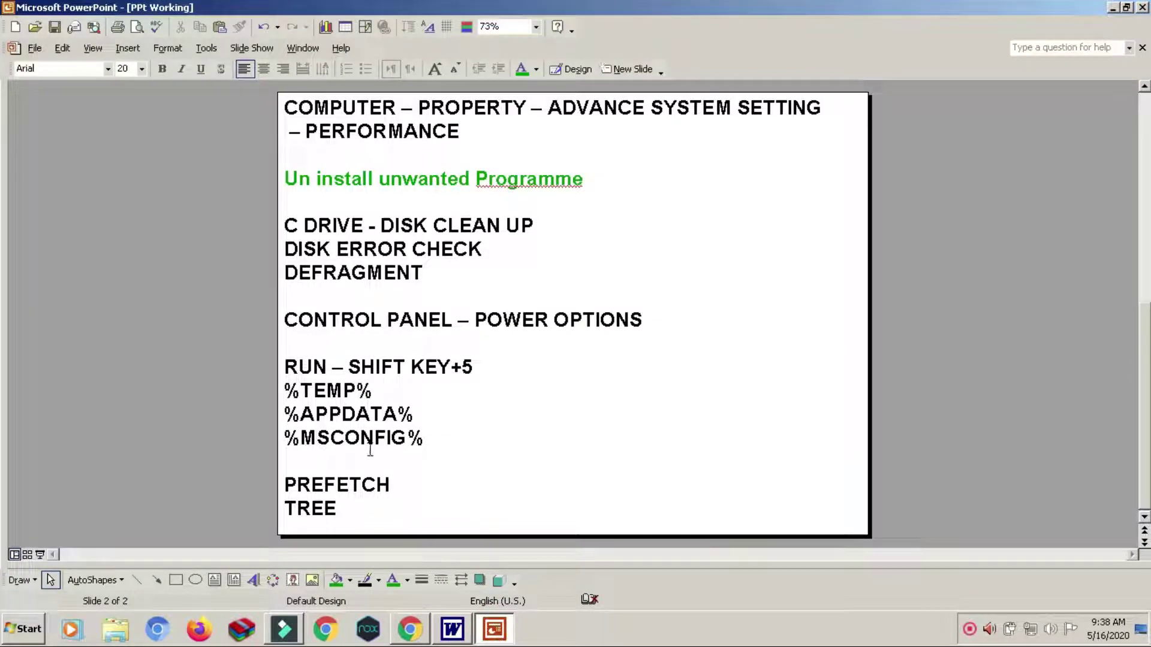
{"action": "left_click", "coordinate": [351, 437]}
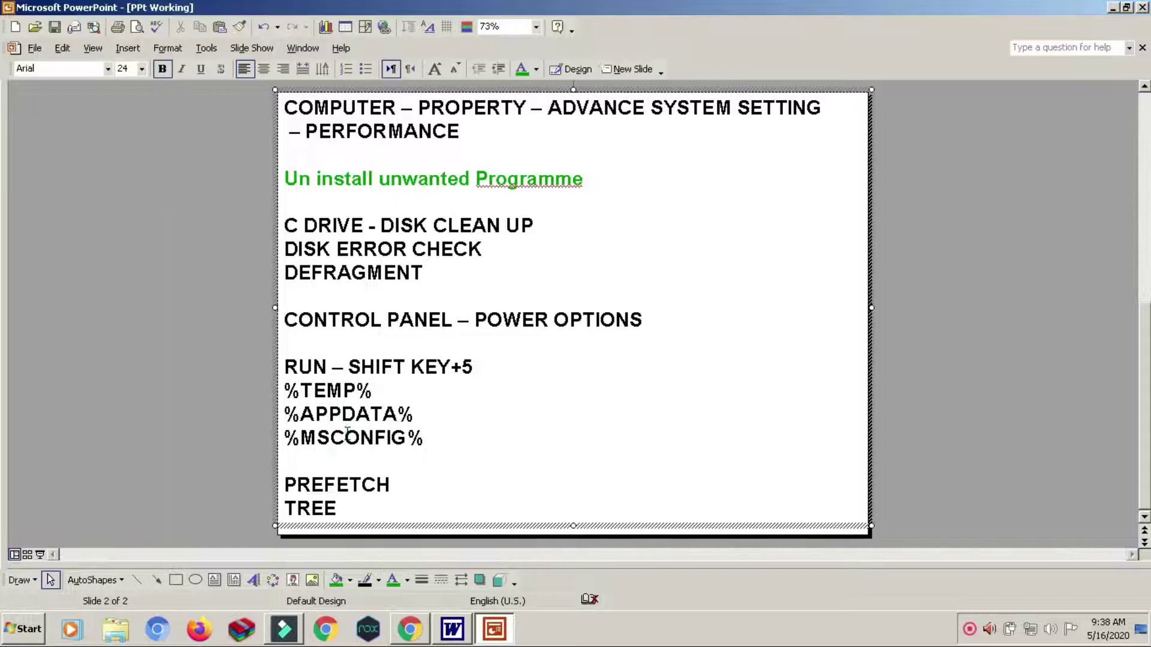
{"action": "double_click", "coordinate": [350, 438]}
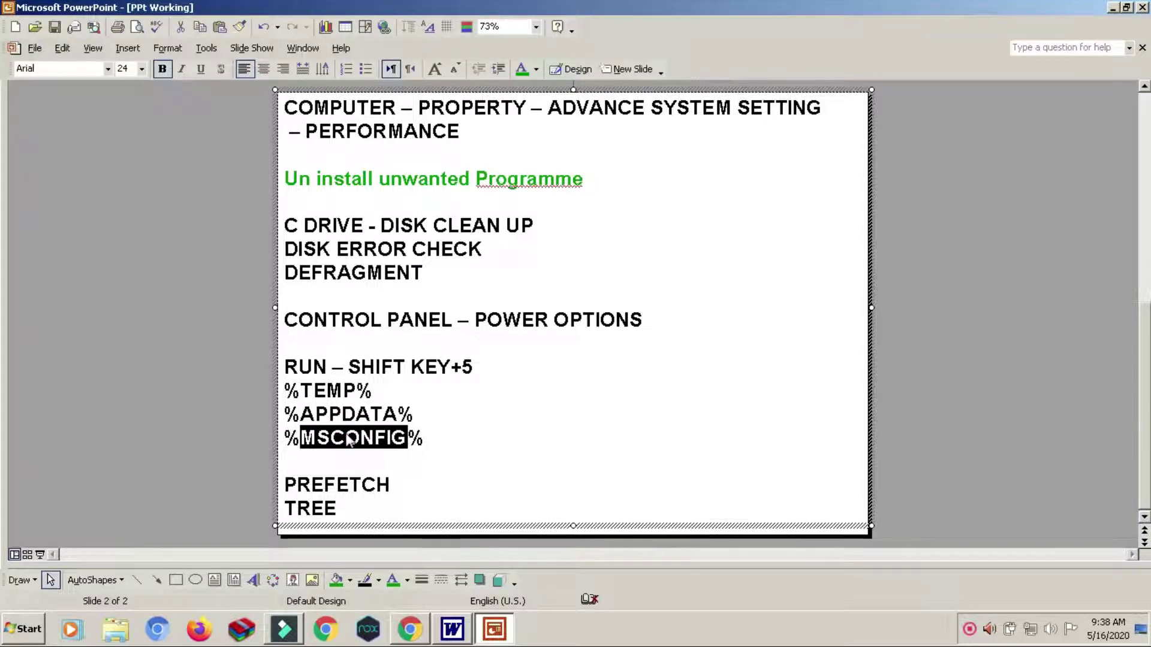
{"action": "triple_click", "coordinate": [350, 439]}
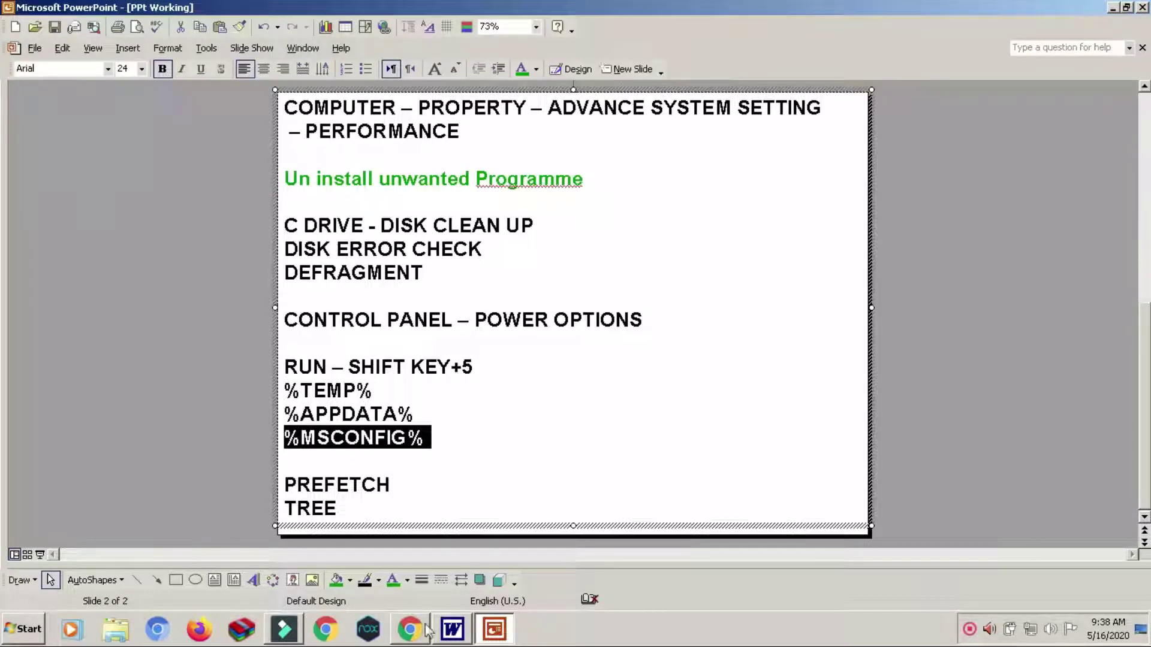
Search the Start menu for "run", open the Run dialog and try to run %MSCONFIG%
{"action": "left_click", "coordinate": [25, 629]}
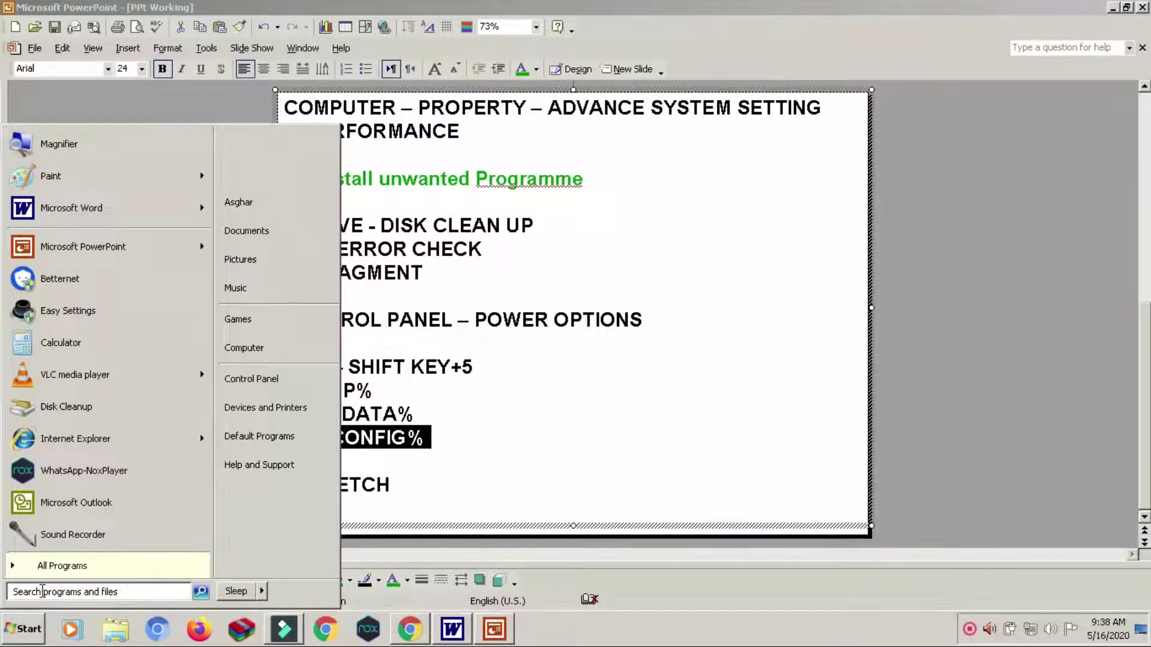
{"action": "type", "text": "r"}
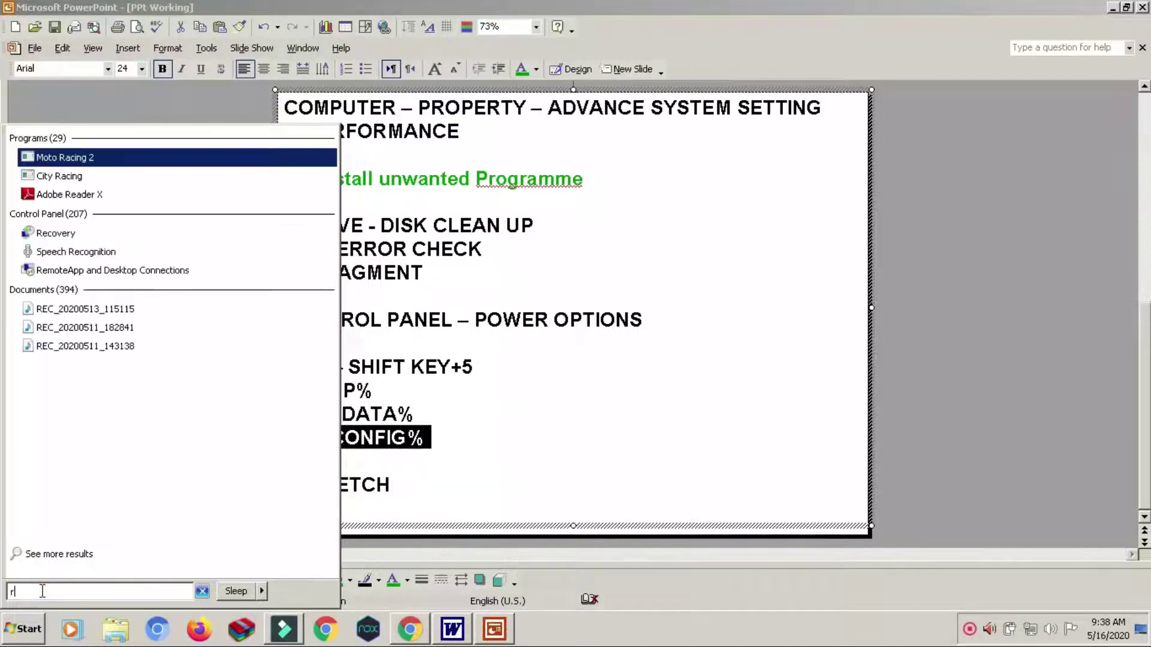
{"action": "type", "text": "un"}
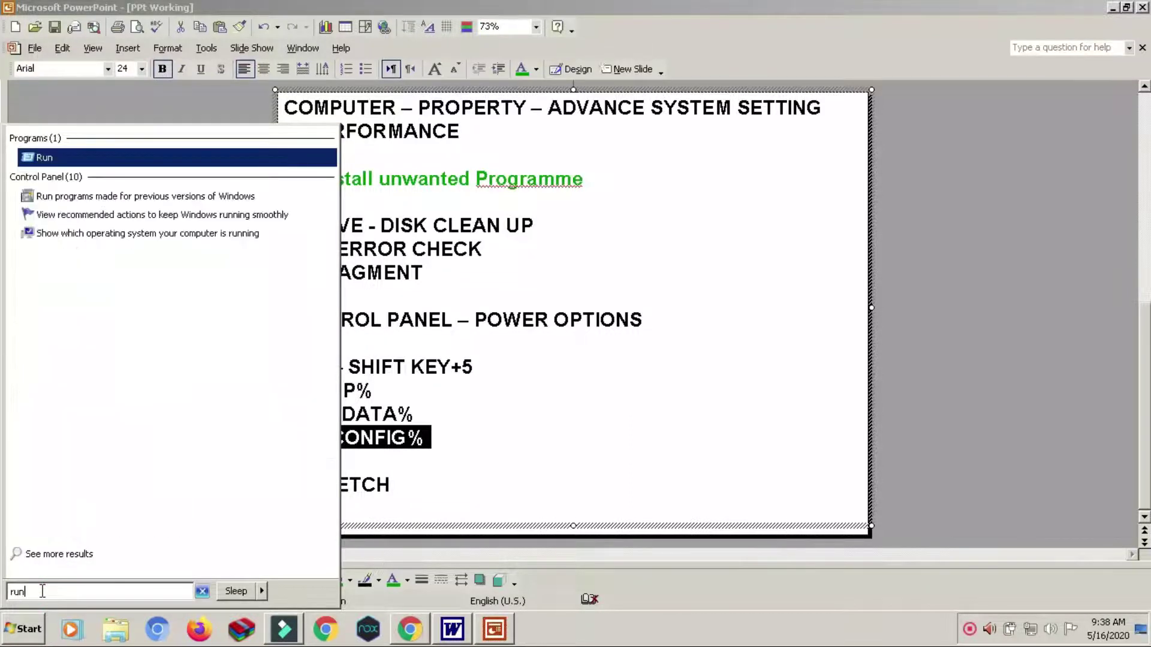
{"action": "left_click", "coordinate": [37, 155]}
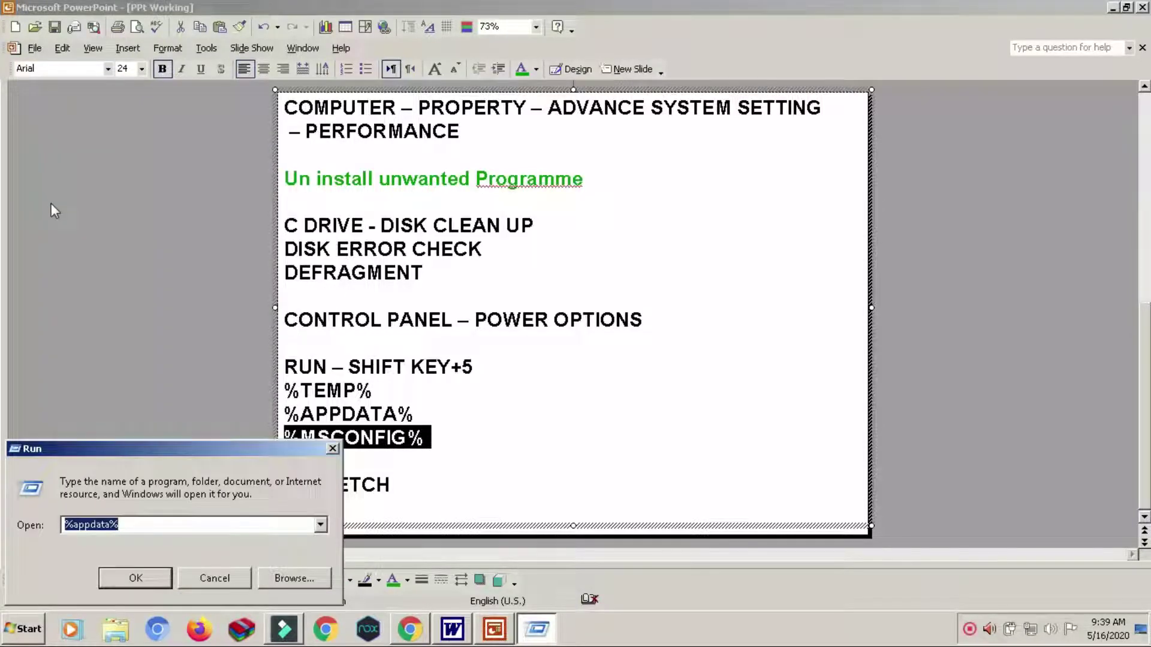
{"action": "type", "text": "%MSCONFIG%"}
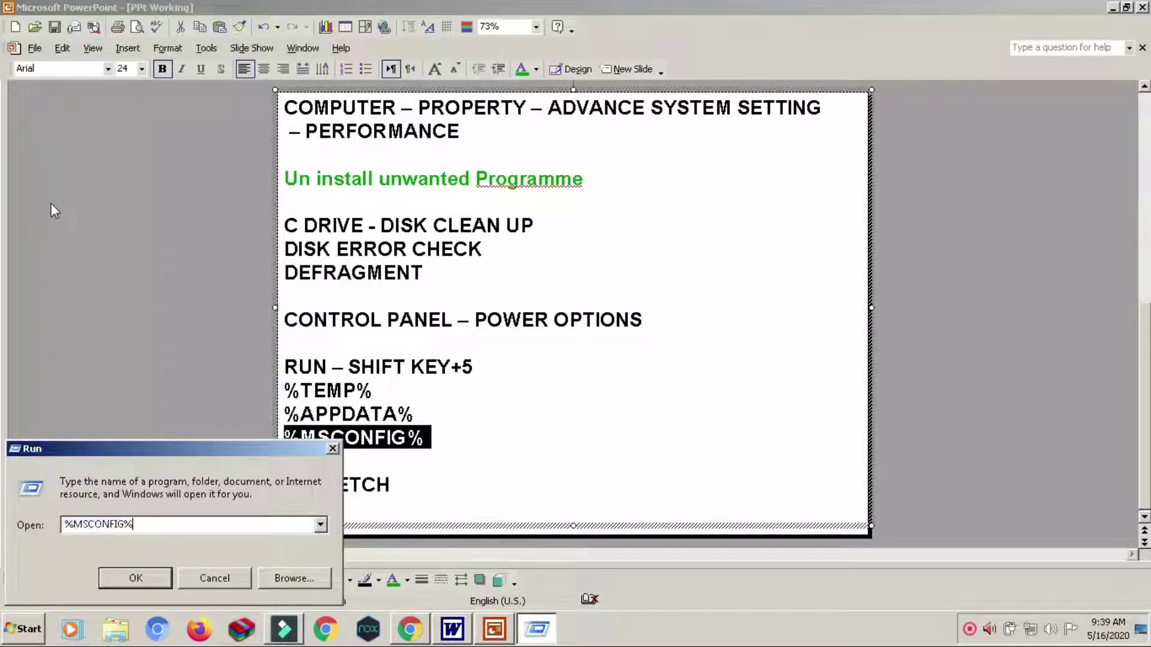
{"action": "key", "text": "Return"}
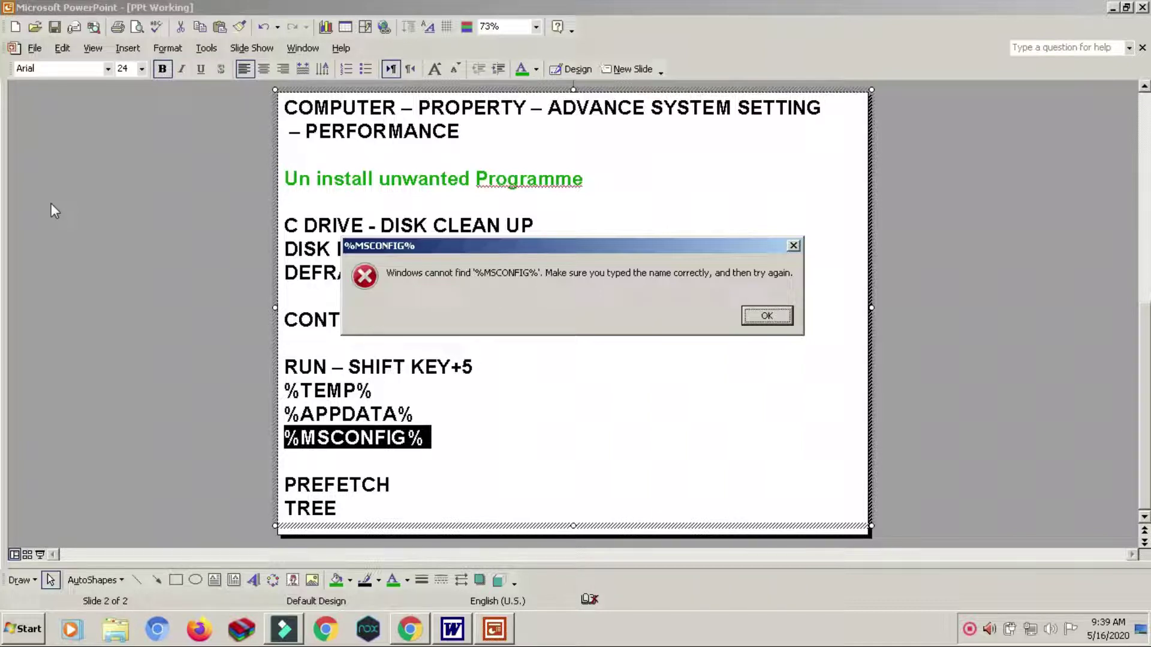
{"action": "key", "text": "Return"}
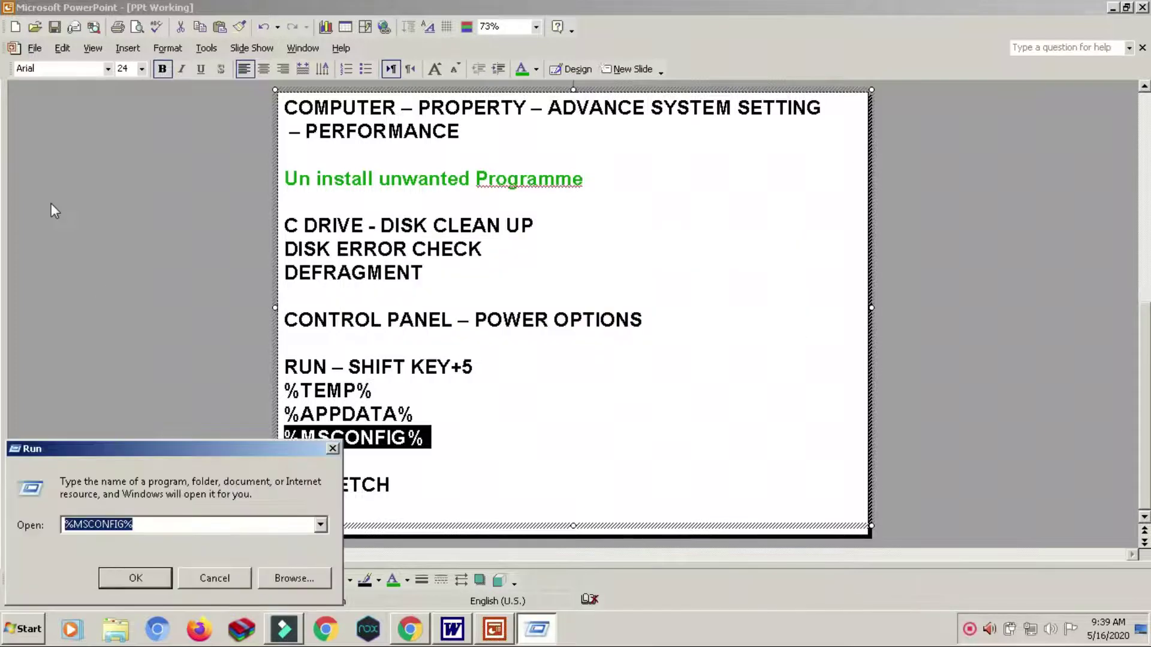
Edit the Run command to %MSCONFIGg% and try to run it
{"action": "left_click", "coordinate": [95, 525]}
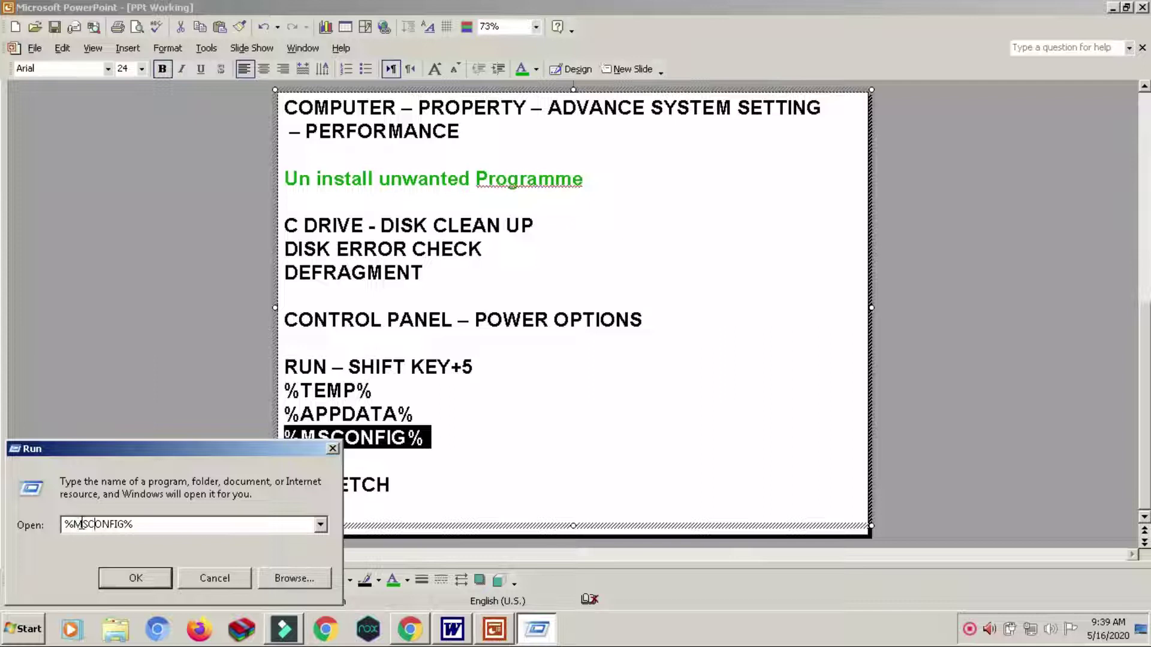
{"action": "left_click", "coordinate": [124, 524]}
{"action": "type", "text": "g"}
{"action": "key", "text": "Return"}
{"action": "key", "text": "Return"}
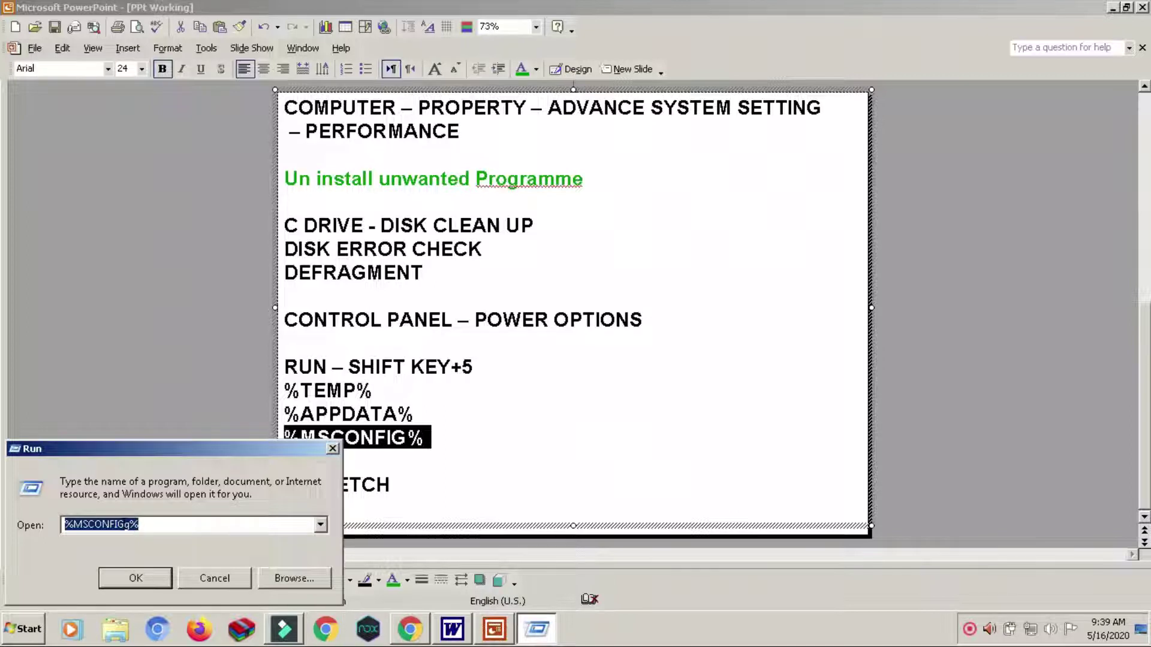
Return to the checklist slide and select the word PREFETCH
{"action": "left_click", "coordinate": [253, 425]}
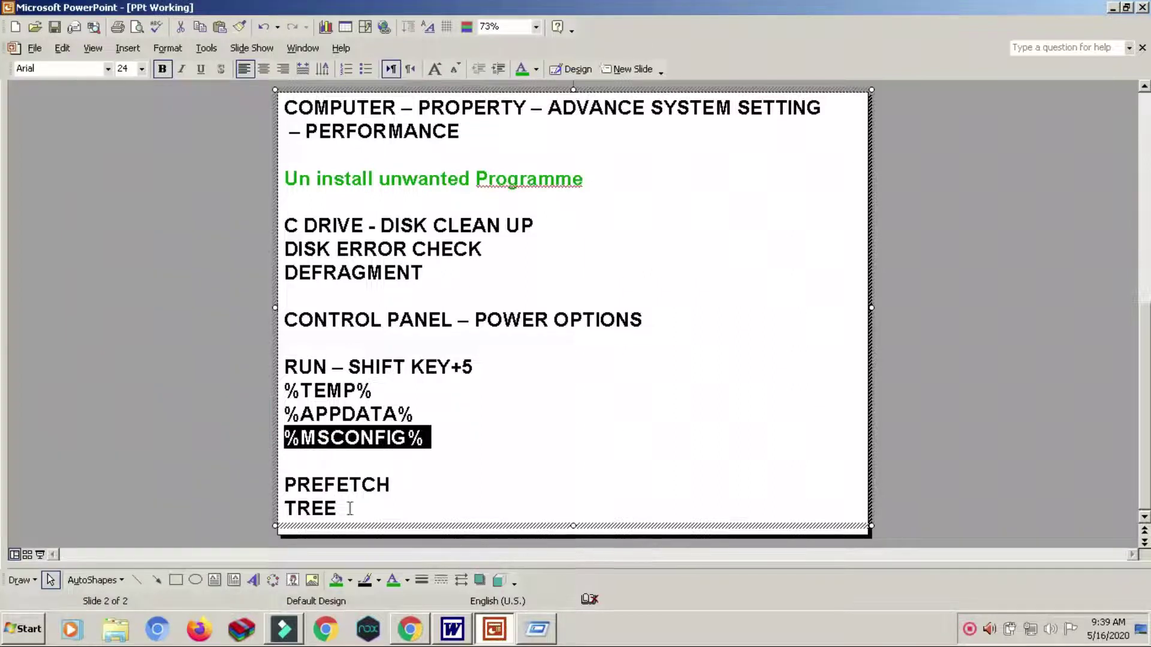
{"action": "left_click", "coordinate": [346, 487]}
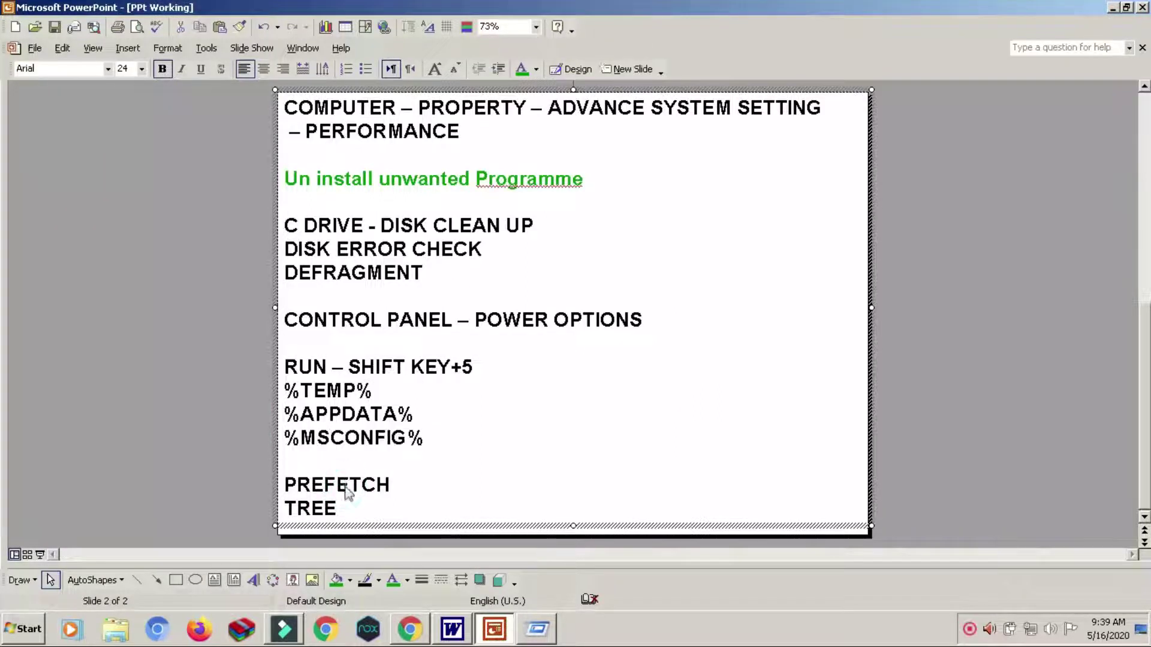
{"action": "double_click", "coordinate": [346, 487]}
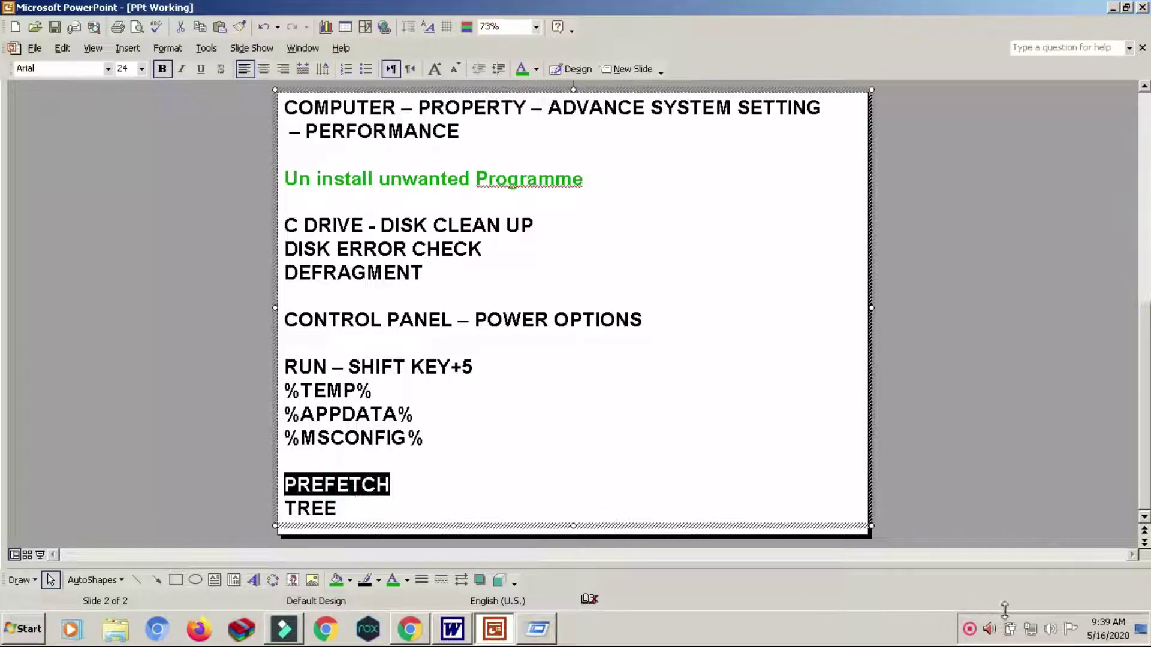
{"action": "left_click", "coordinate": [971, 630]}
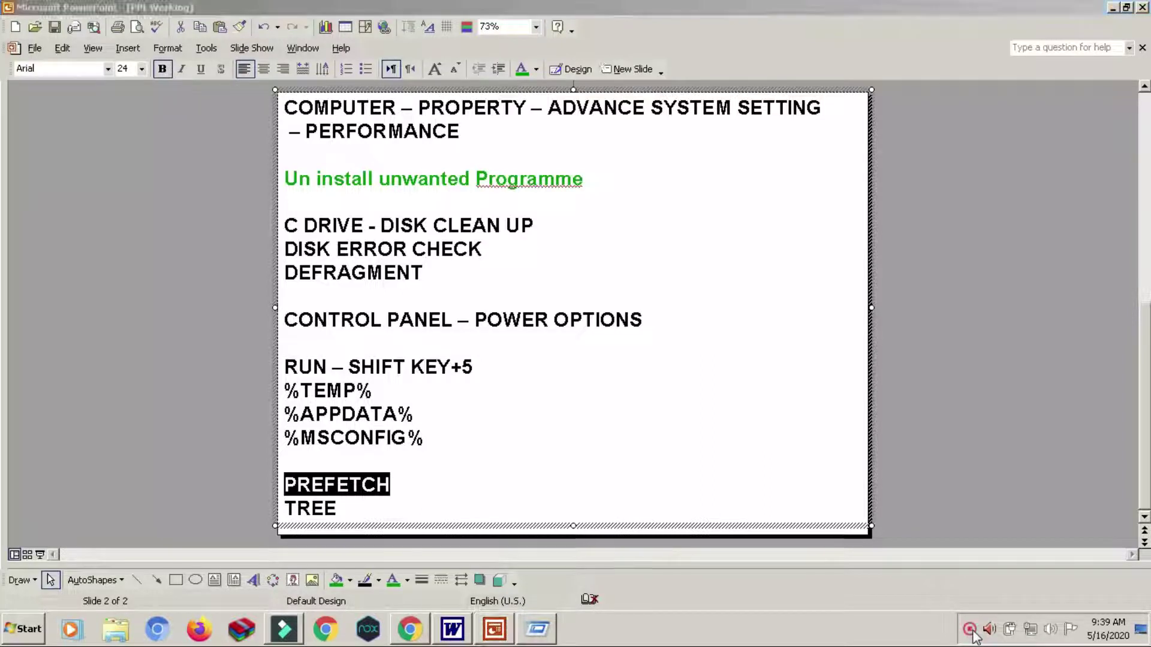
{"action": "left_click", "coordinate": [923, 596]}
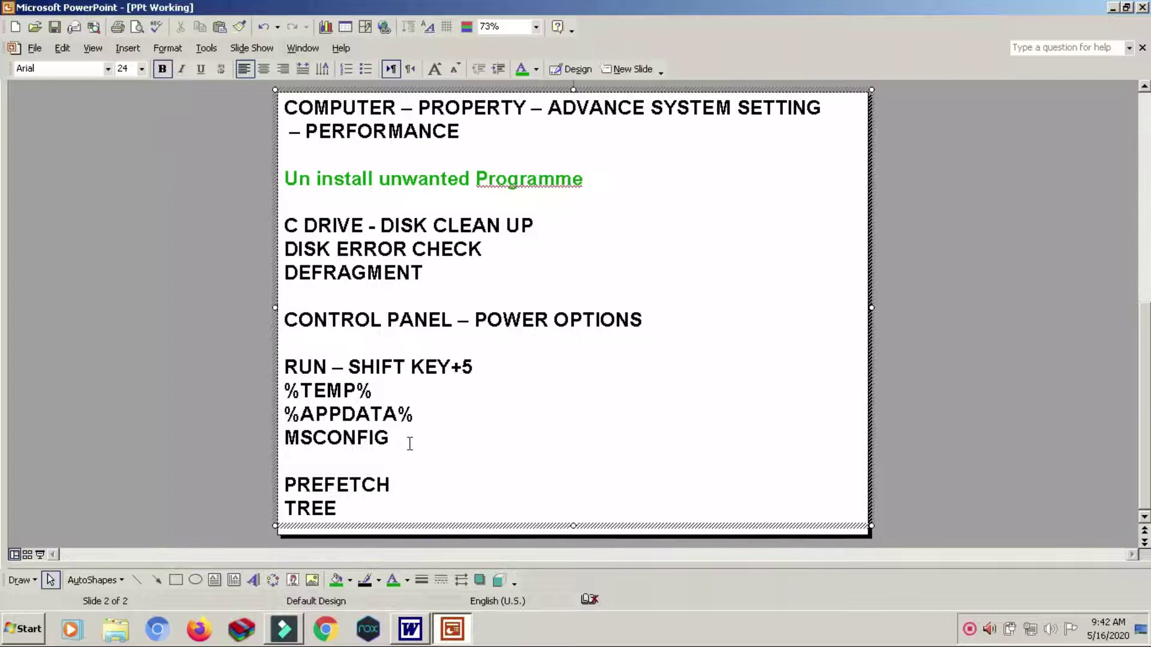
Select the MSCONFIG entry on the checklist slide
{"action": "left_click", "coordinate": [347, 436]}
{"action": "double_click", "coordinate": [348, 437]}
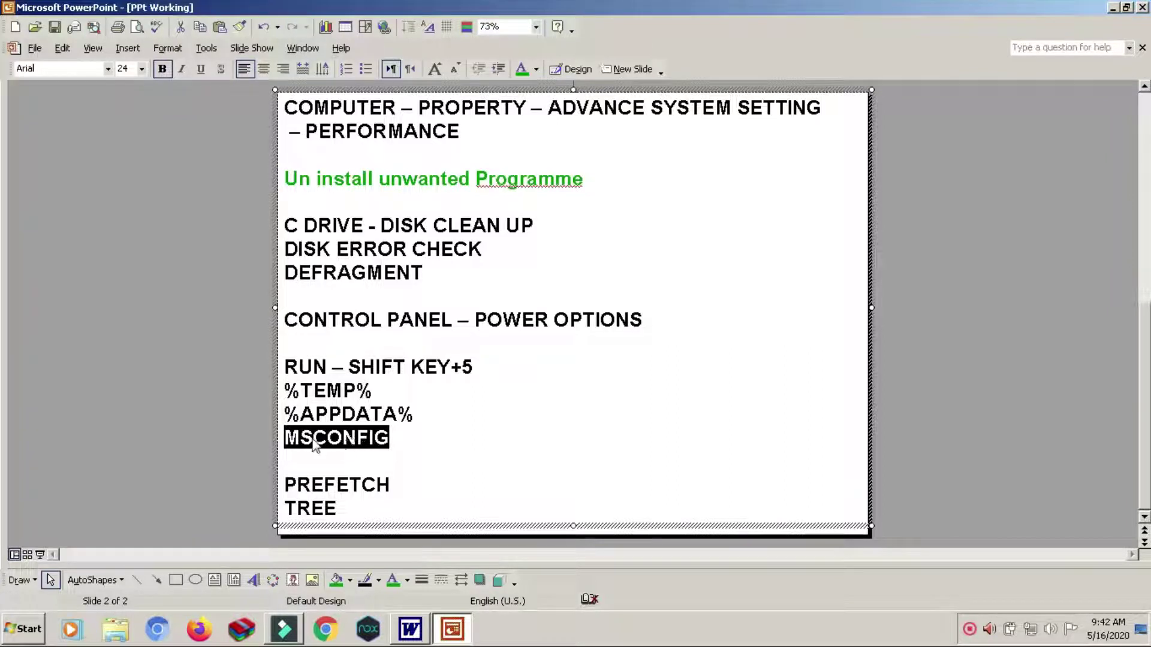
Search the Start menu for "run", open the Run dialog and run MSCONFIG
{"action": "left_click", "coordinate": [23, 635]}
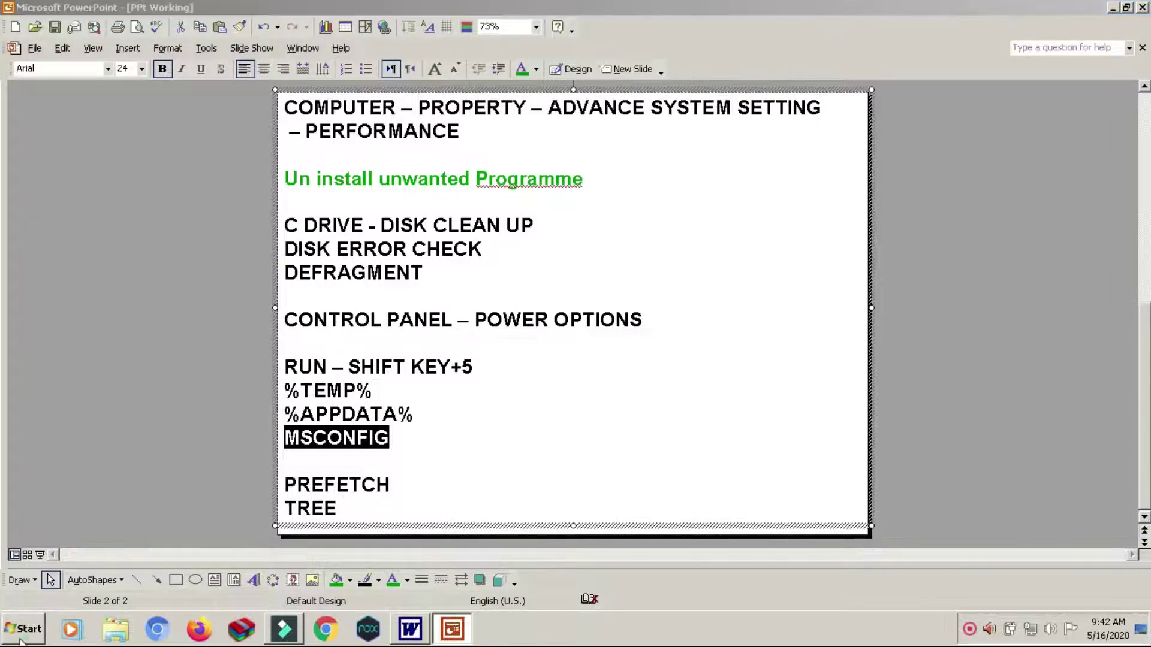
{"action": "left_click", "coordinate": [52, 592]}
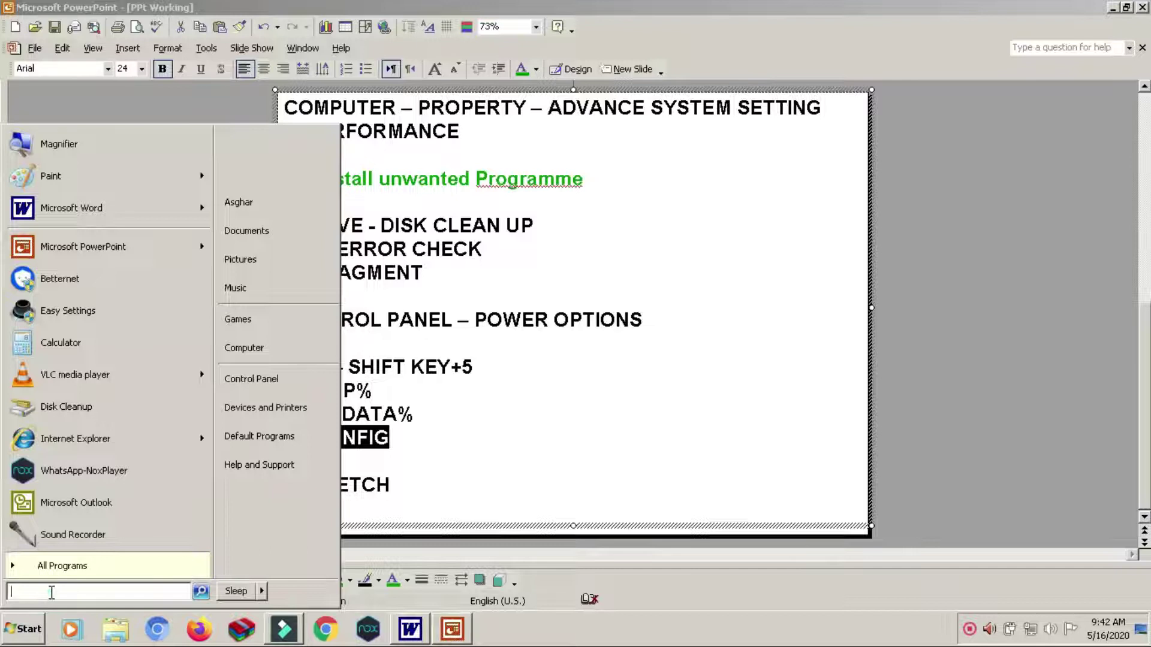
{"action": "type", "text": "ru"}
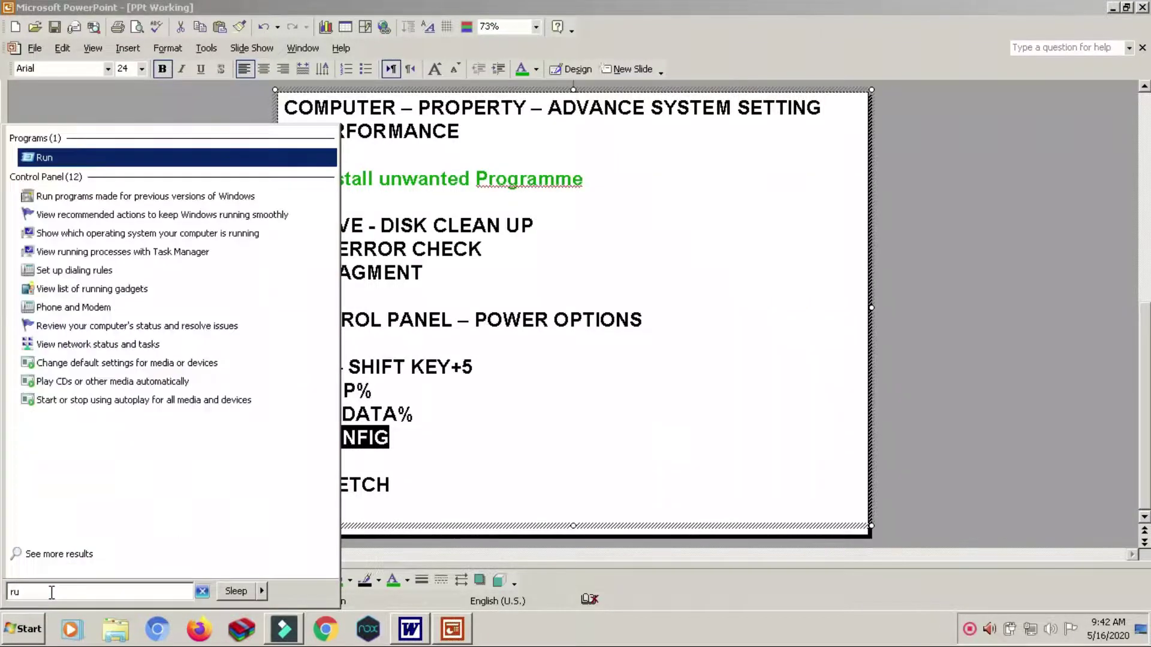
{"action": "type", "text": "n"}
{"action": "key", "text": "Return"}
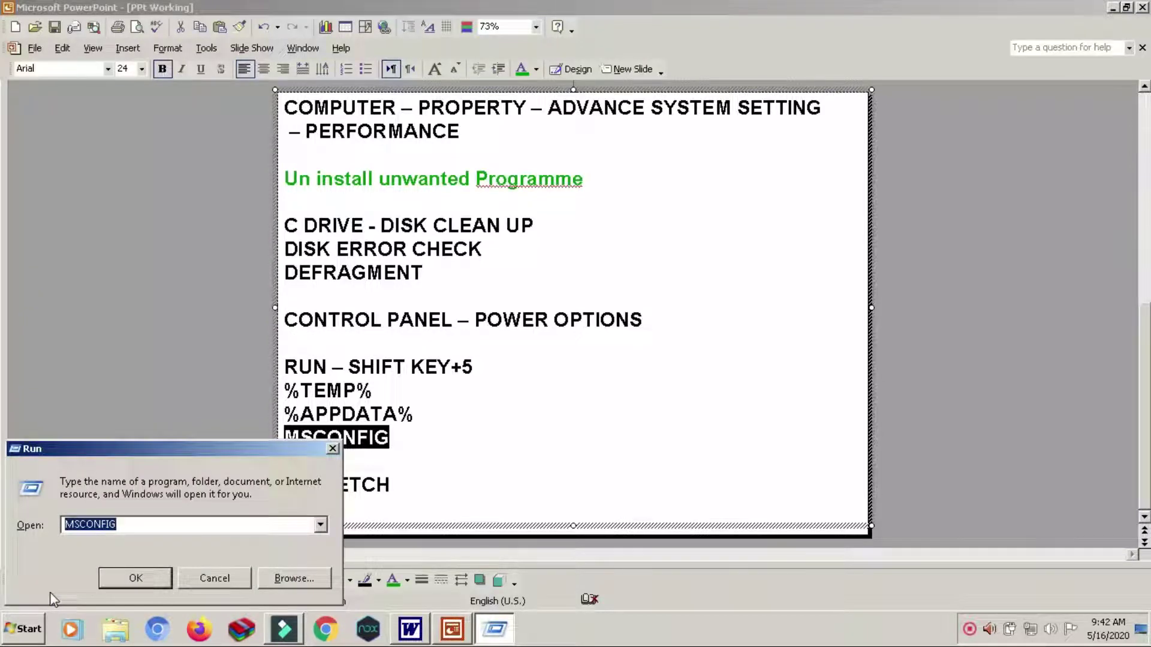
{"action": "key", "text": "End"}
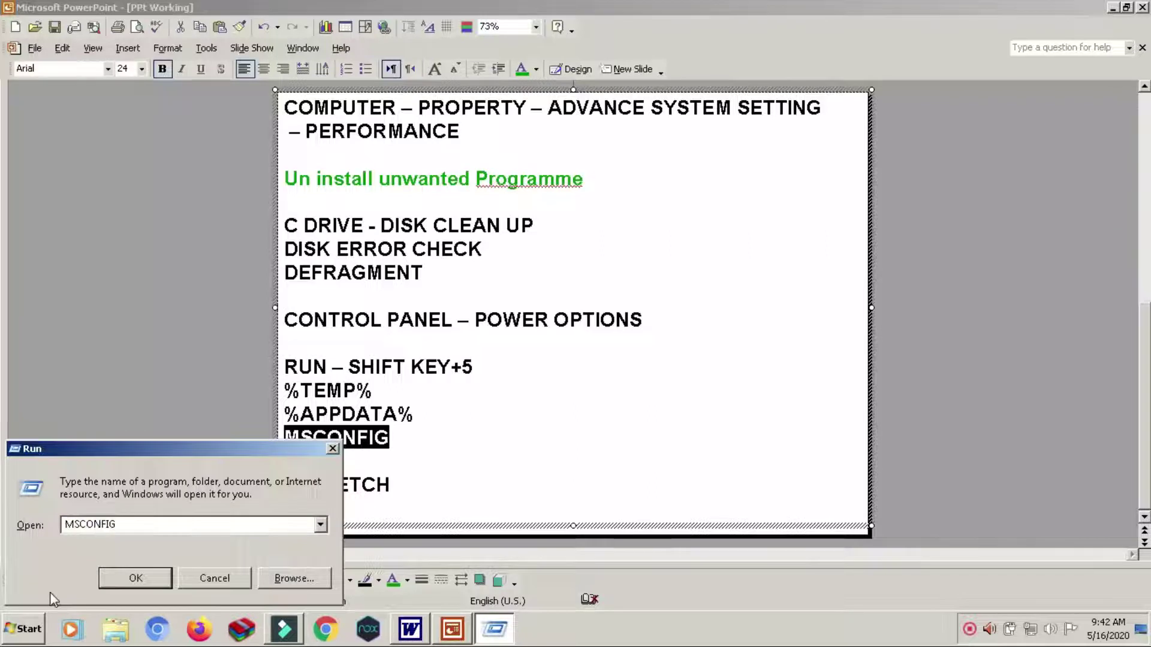
{"action": "left_click", "coordinate": [137, 580]}
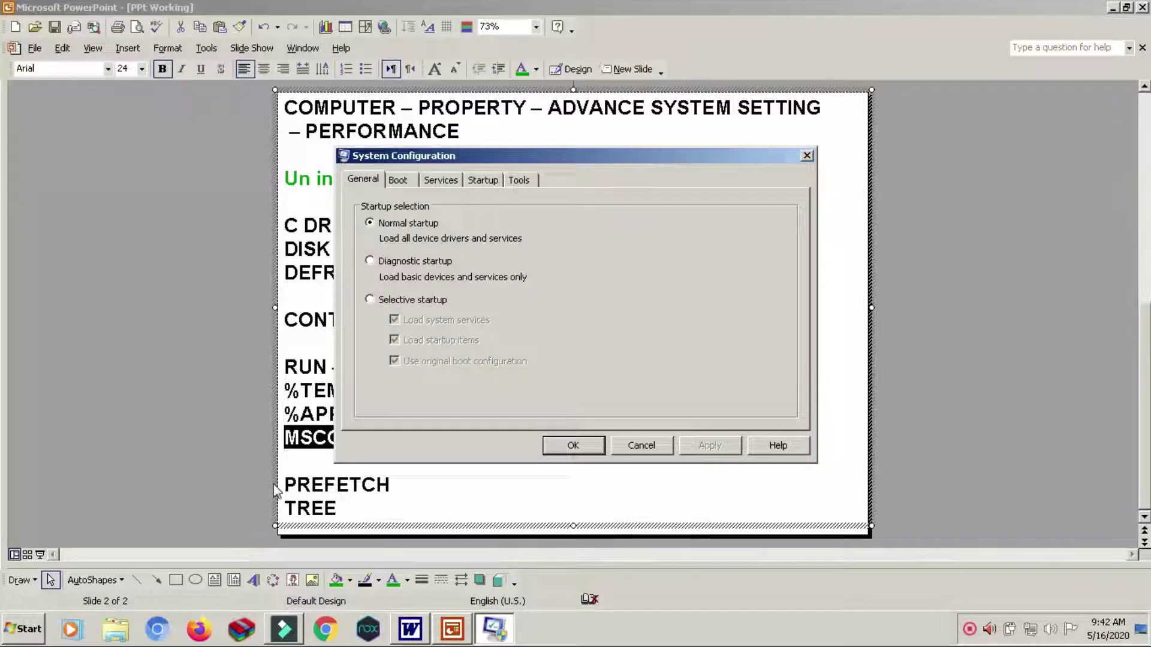
View the boot settings in System Configuration, then disable the Avast Antivirus service in the services list
{"action": "left_click", "coordinate": [407, 186]}
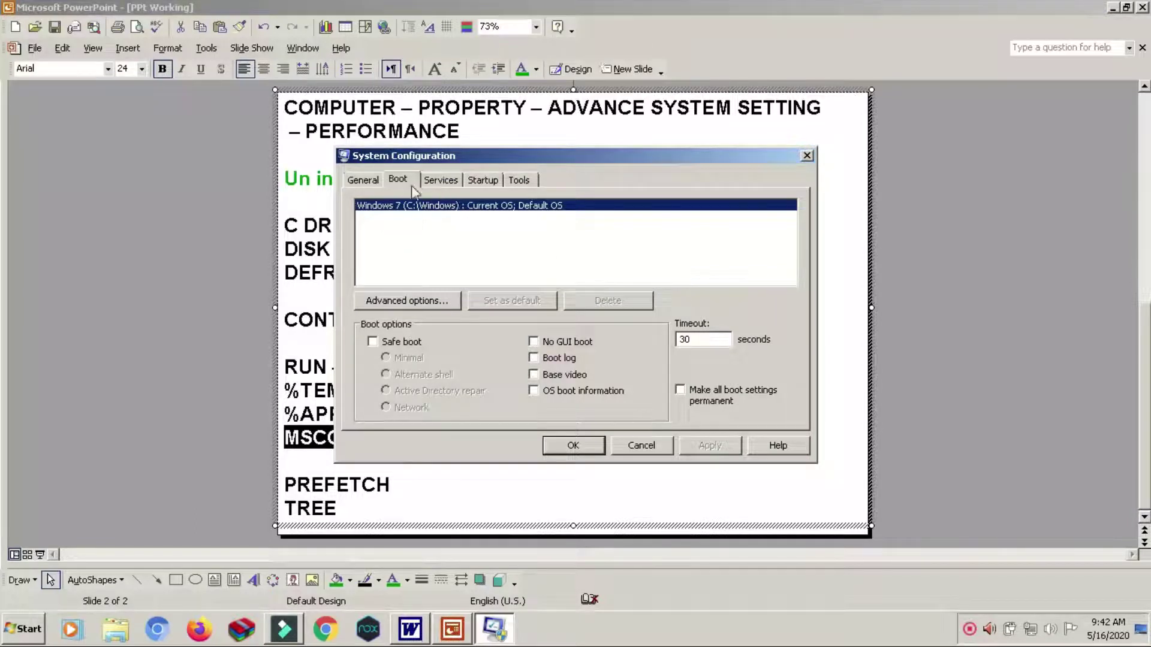
{"action": "left_click", "coordinate": [432, 184]}
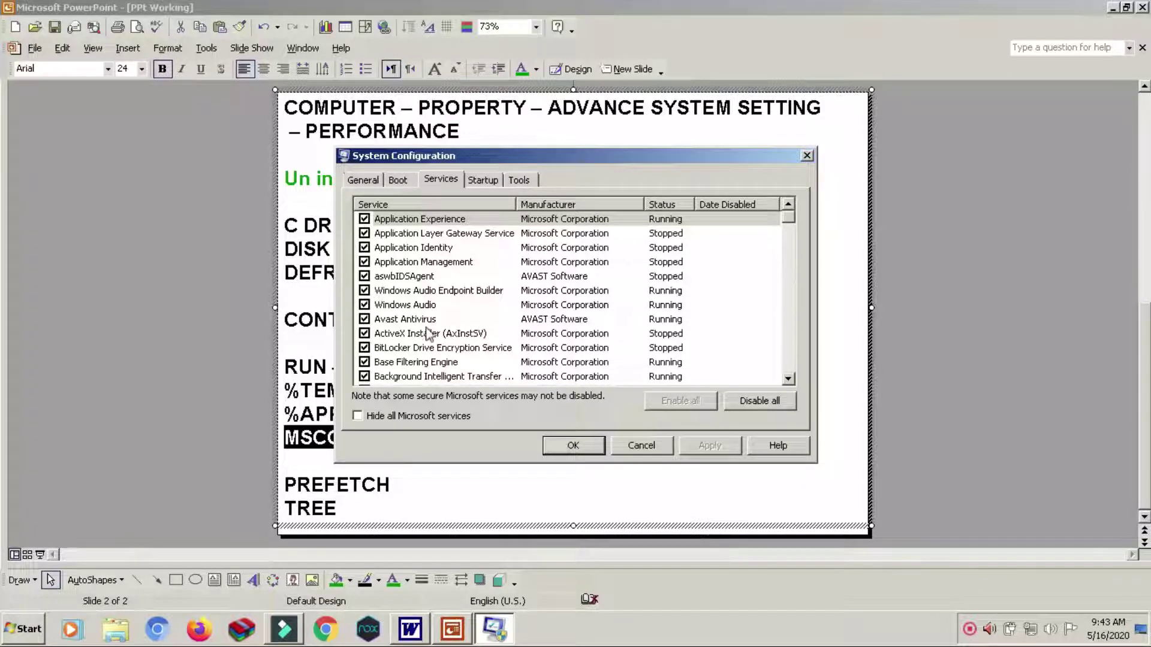
{"action": "left_click", "coordinate": [365, 319]}
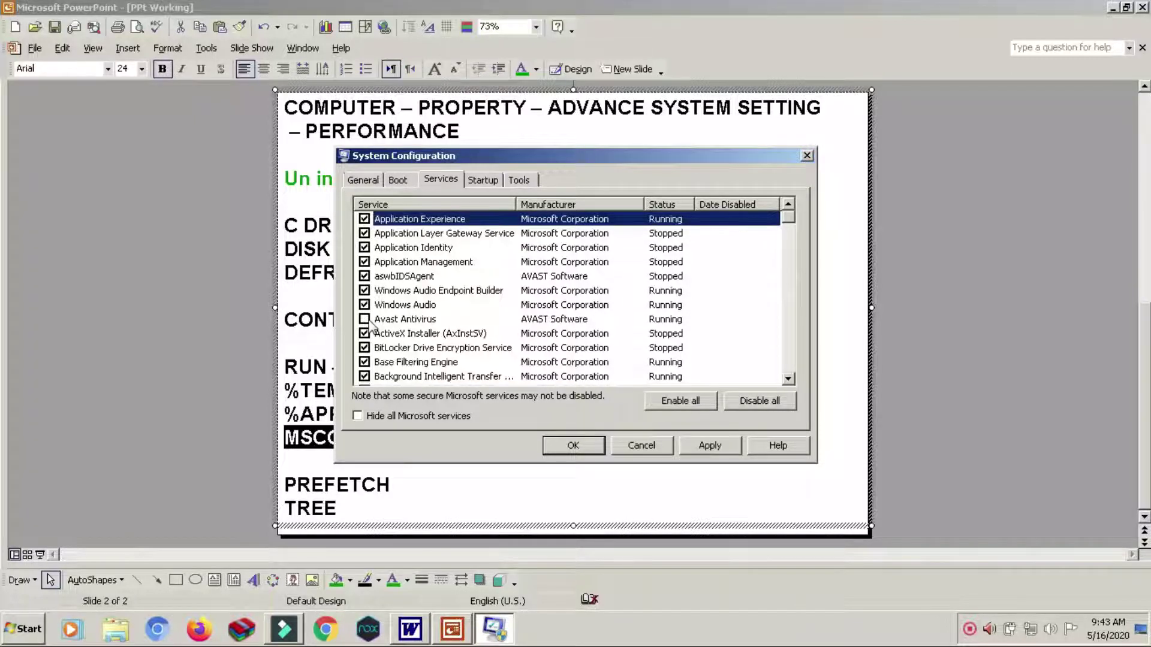
{"action": "left_click", "coordinate": [368, 320]}
{"action": "left_click", "coordinate": [364, 319]}
{"action": "left_click", "coordinate": [365, 319]}
{"action": "left_click", "coordinate": [367, 321]}
Look through the rest of the services list, checking each service's manufacturer and status
{"action": "left_click", "coordinate": [788, 380]}
{"action": "left_click", "coordinate": [788, 380]}
{"action": "left_click", "coordinate": [788, 380]}
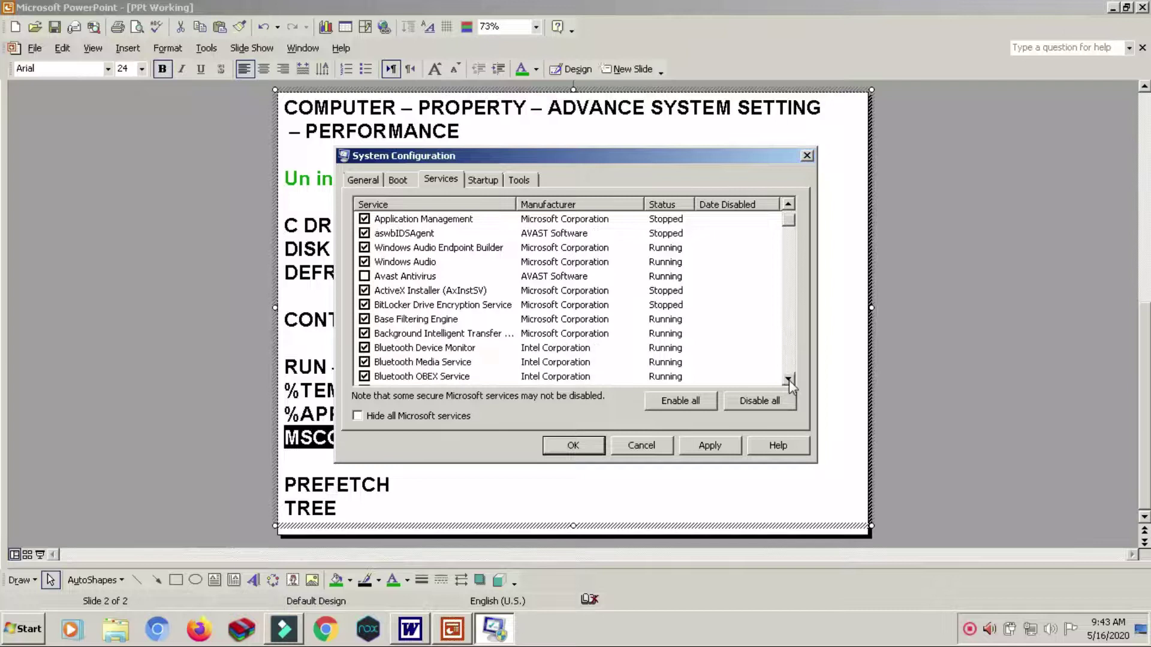
{"action": "left_click", "coordinate": [789, 380]}
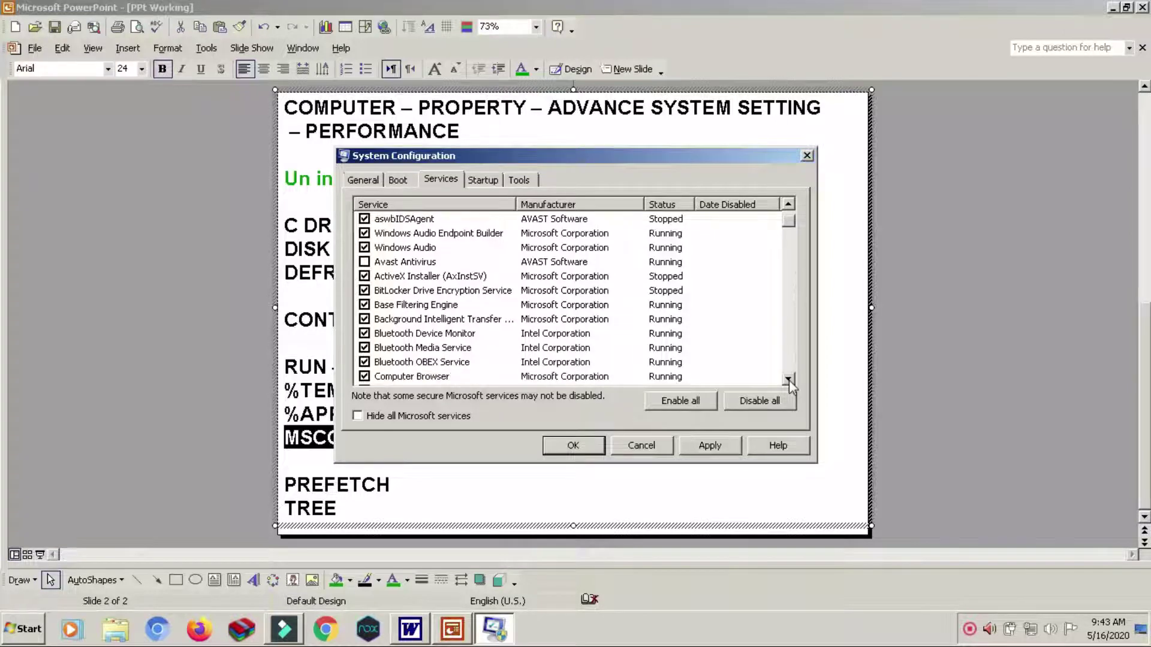
{"action": "left_click", "coordinate": [789, 380]}
{"action": "left_click", "coordinate": [789, 380]}
{"action": "left_click", "coordinate": [789, 380]}
{"action": "left_click", "coordinate": [789, 380]}
{"action": "left_click", "coordinate": [789, 380]}
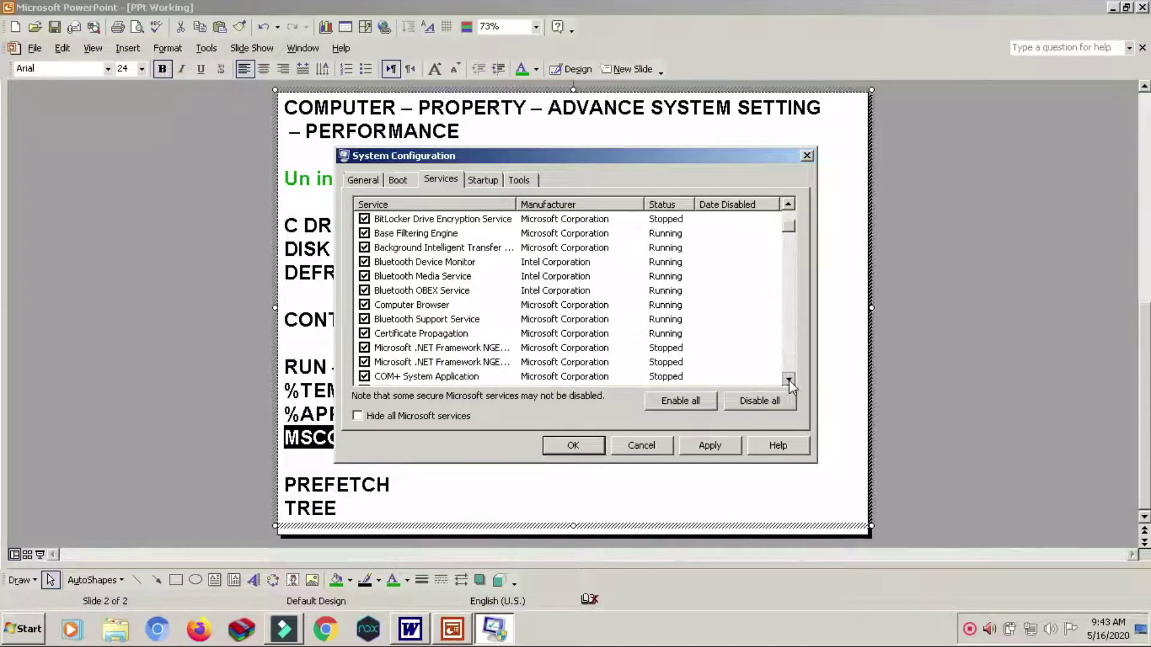
{"action": "left_click", "coordinate": [789, 380]}
{"action": "left_click", "coordinate": [789, 380]}
{"action": "left_click", "coordinate": [789, 380]}
{"action": "left_click", "coordinate": [789, 380]}
{"action": "left_click", "coordinate": [789, 381]}
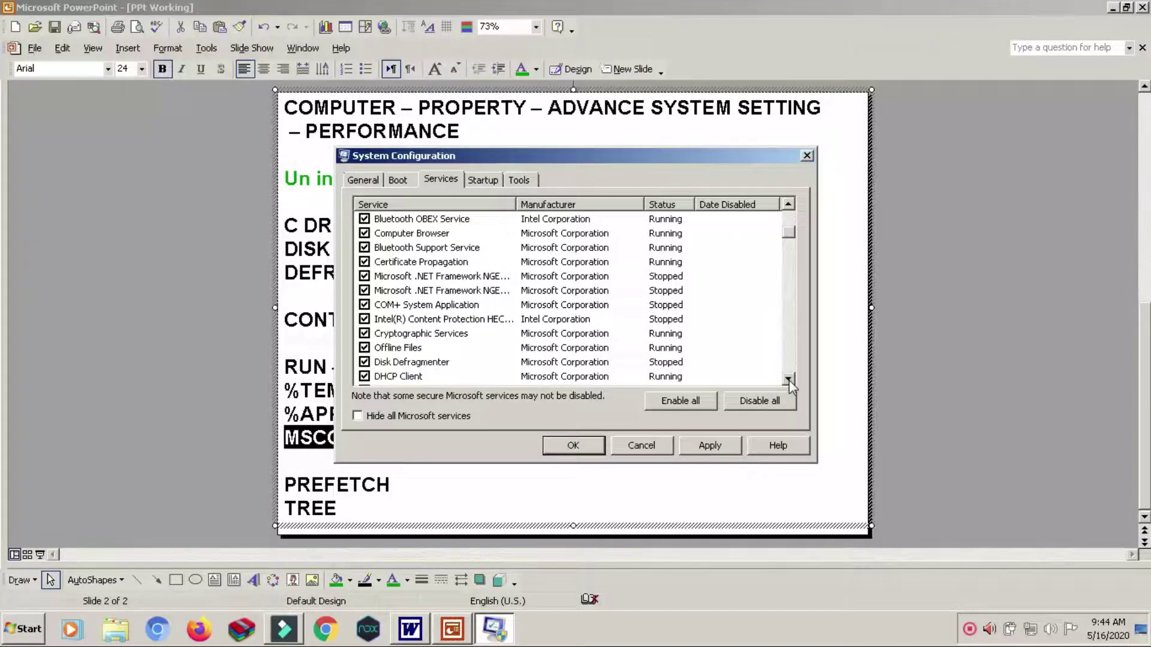
{"action": "left_click", "coordinate": [789, 380]}
{"action": "left_click", "coordinate": [789, 380]}
{"action": "left_click", "coordinate": [789, 381]}
{"action": "left_click", "coordinate": [789, 380]}
{"action": "left_click", "coordinate": [789, 380]}
{"action": "left_click", "coordinate": [789, 381]}
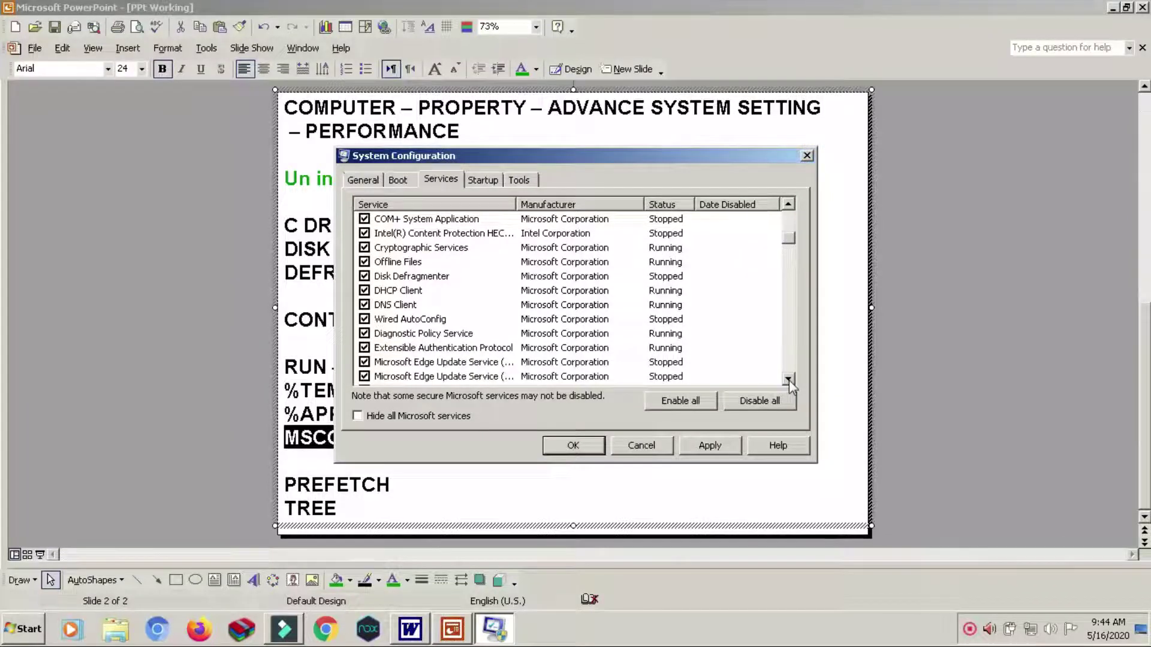
{"action": "left_click", "coordinate": [789, 380]}
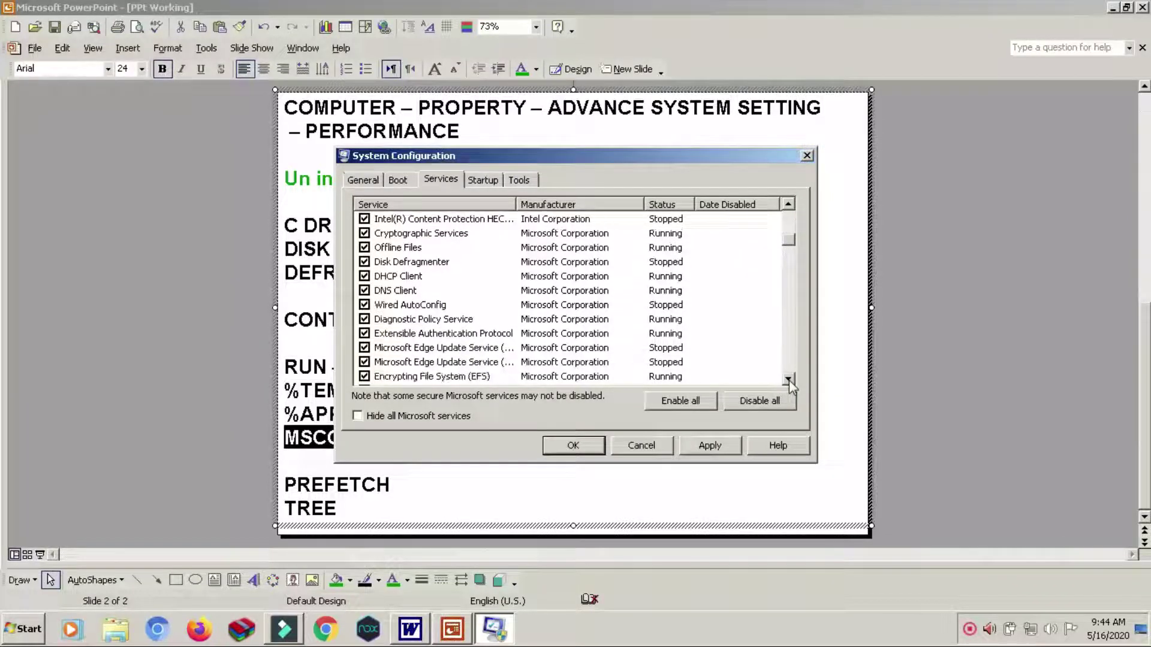
{"action": "left_click", "coordinate": [789, 357]}
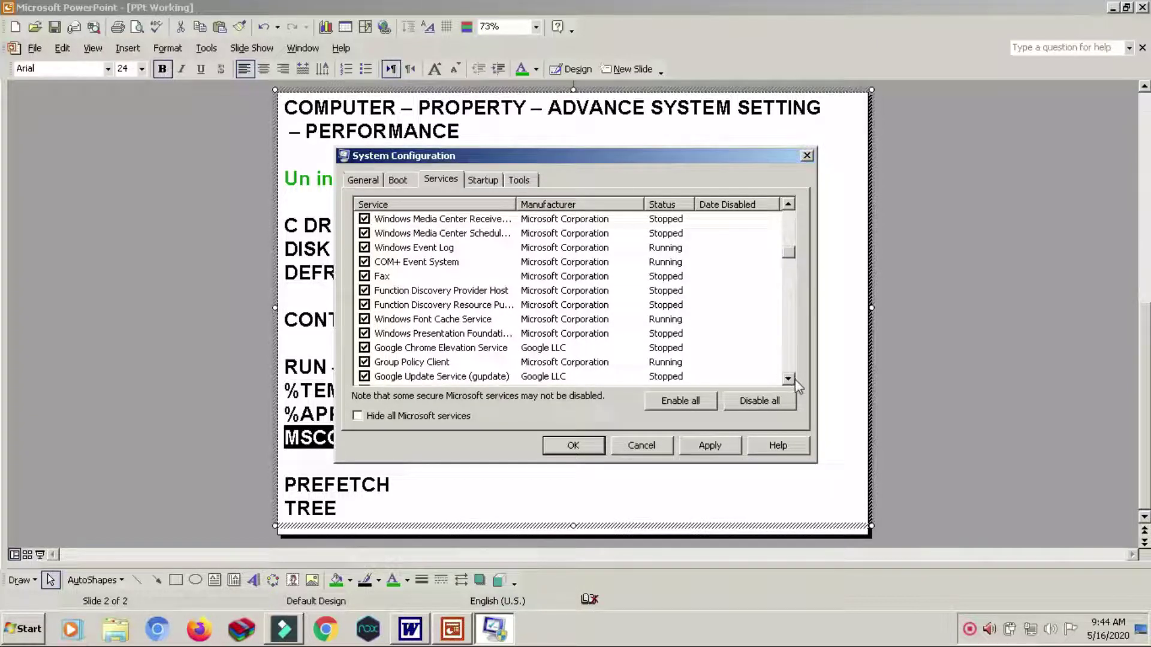
{"action": "left_click", "coordinate": [789, 379]}
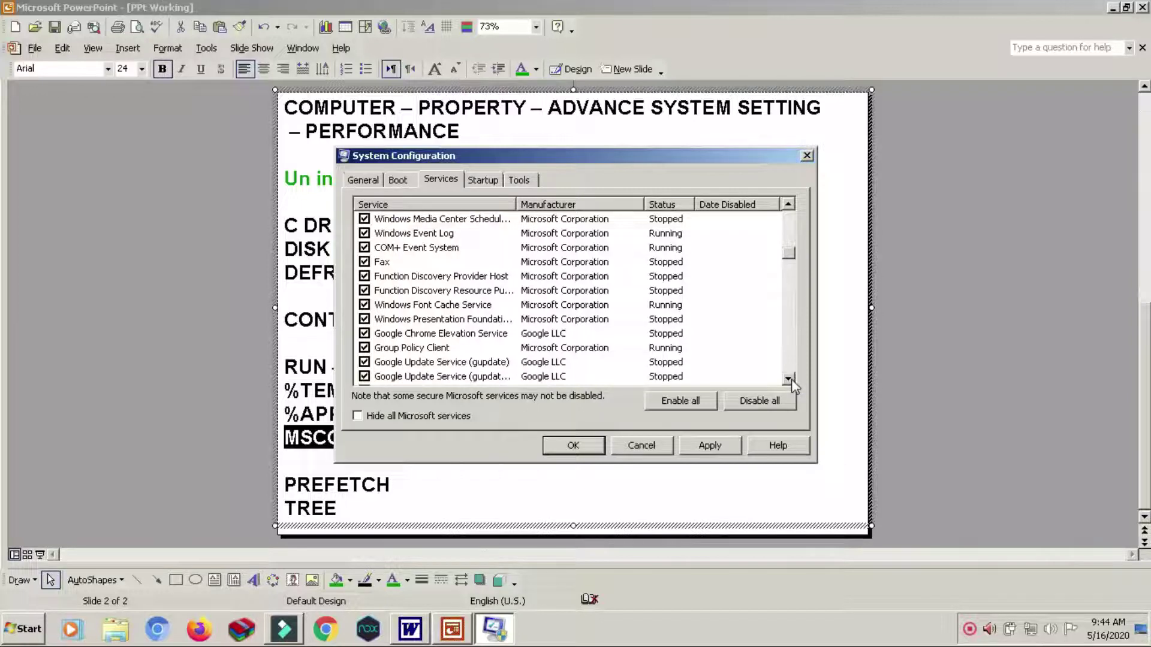
{"action": "left_click", "coordinate": [789, 380]}
{"action": "left_click", "coordinate": [789, 379]}
{"action": "left_click", "coordinate": [789, 380]}
{"action": "left_click", "coordinate": [789, 379]}
{"action": "left_click", "coordinate": [789, 379]}
{"action": "left_click", "coordinate": [789, 379]}
{"action": "left_click", "coordinate": [789, 380]}
{"action": "left_click", "coordinate": [789, 379]}
{"action": "left_click", "coordinate": [789, 380]}
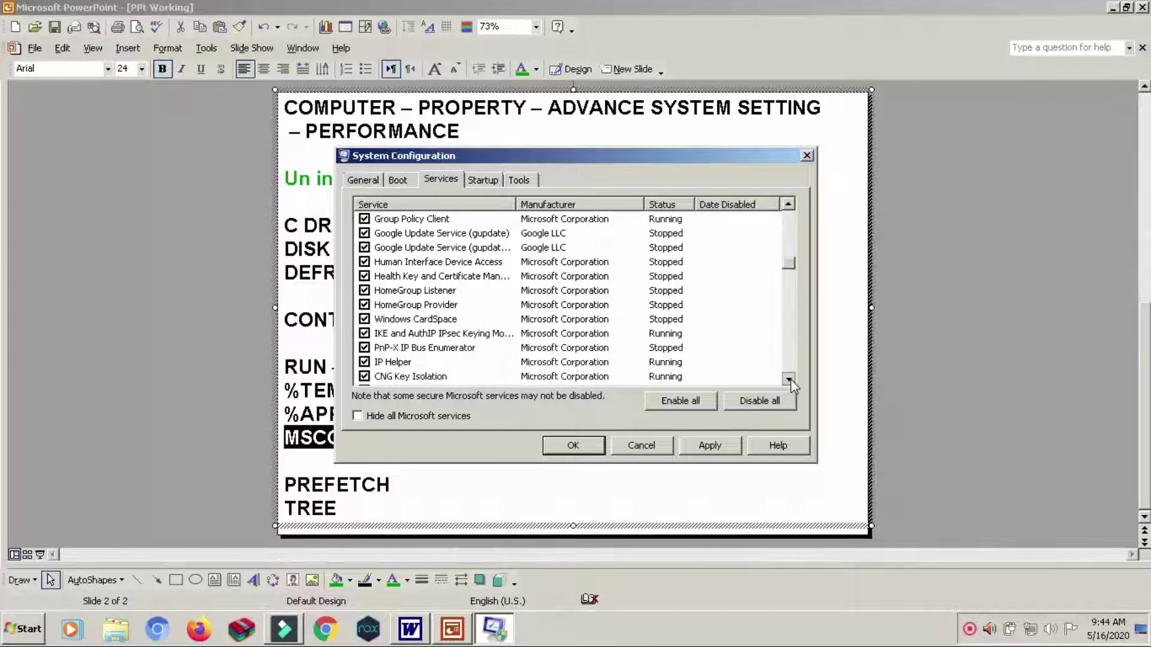
{"action": "left_click", "coordinate": [788, 379]}
{"action": "left_click", "coordinate": [789, 380]}
{"action": "left_click", "coordinate": [789, 380]}
{"action": "left_click", "coordinate": [789, 380]}
{"action": "left_click", "coordinate": [789, 379]}
{"action": "left_click", "coordinate": [789, 379]}
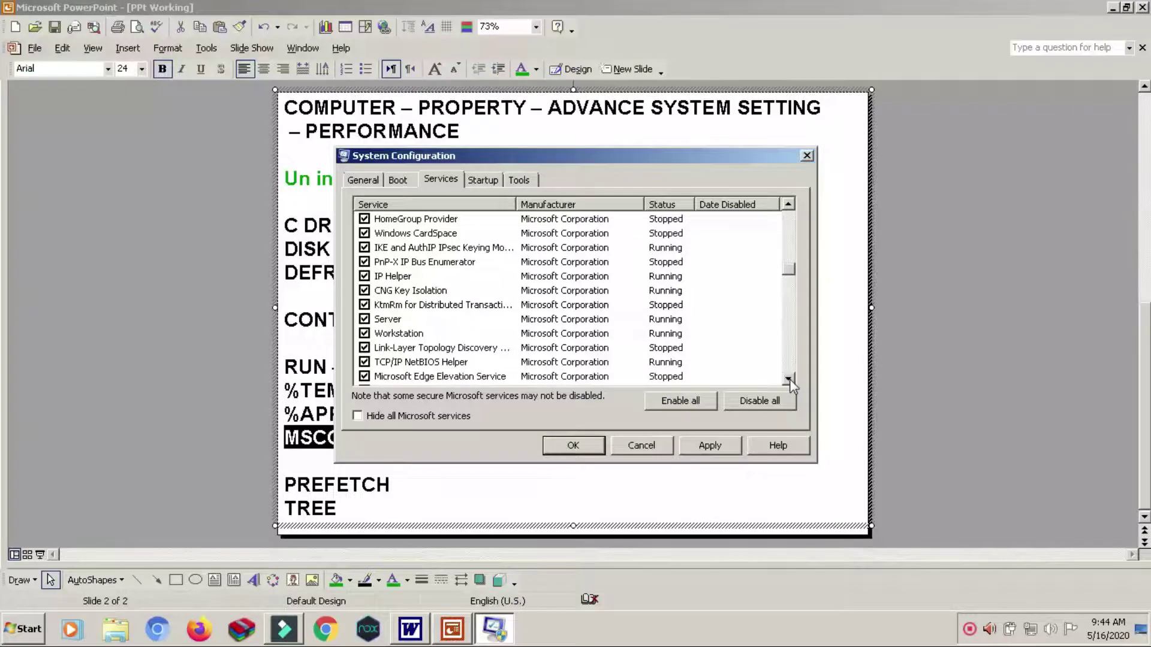
{"action": "left_click", "coordinate": [789, 379]}
{"action": "left_click", "coordinate": [789, 379]}
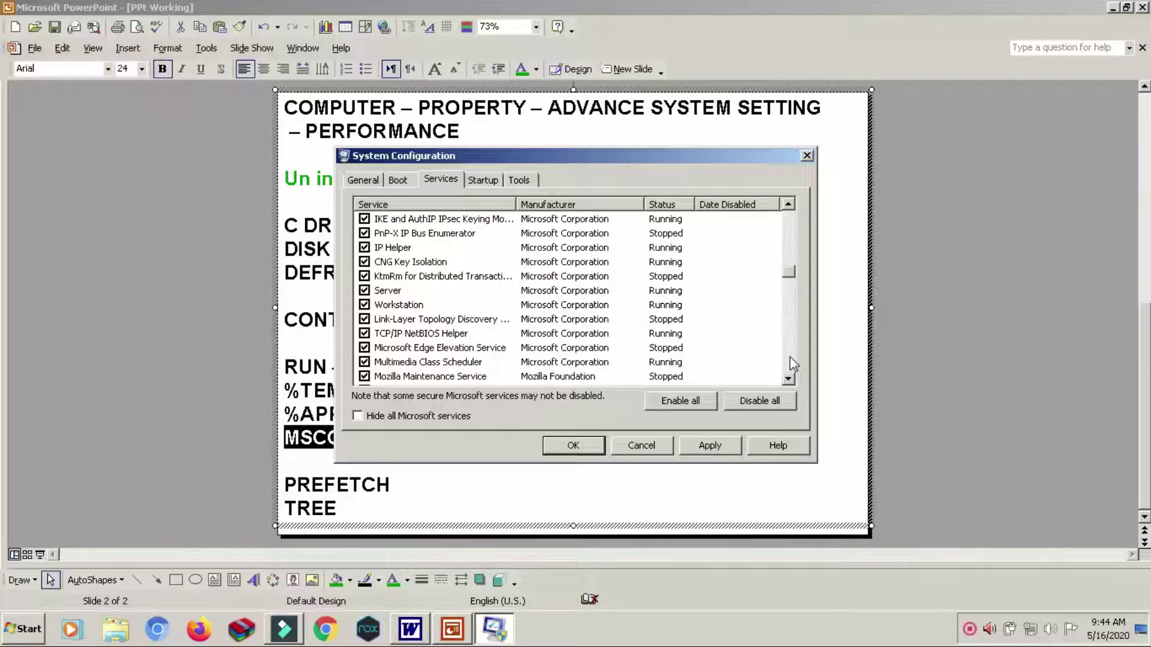
{"action": "left_click", "coordinate": [790, 358]}
{"action": "left_click", "coordinate": [790, 360]}
{"action": "left_click", "coordinate": [790, 361]}
{"action": "left_click", "coordinate": [790, 363]}
{"action": "left_click", "coordinate": [790, 366]}
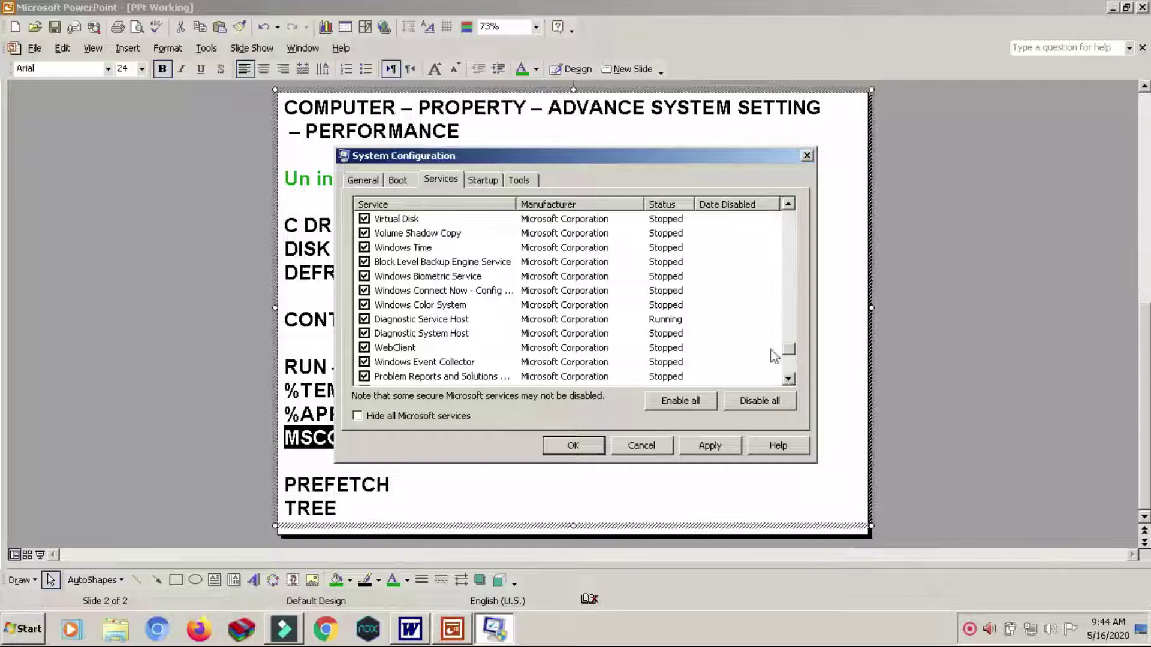
Widen the Startup Item column, disable the Avast Antivirus startup item, apply the configuration and exit without restarting
{"action": "left_click", "coordinate": [483, 180]}
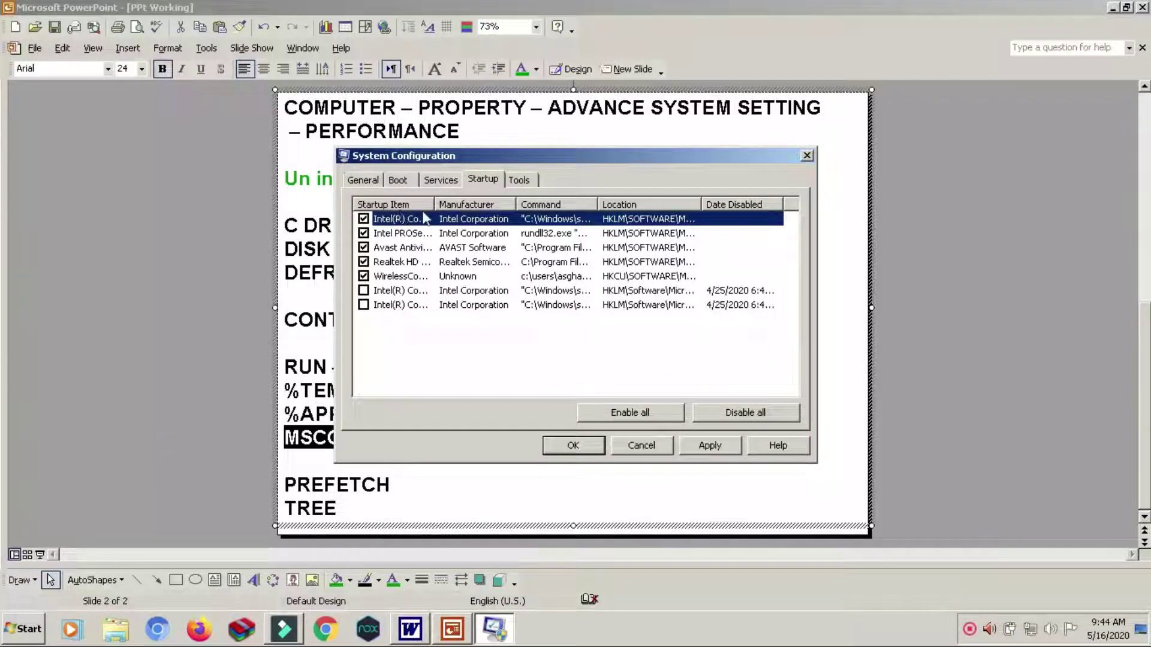
{"action": "left_click_drag", "start_coordinate": [429, 205], "coordinate": [543, 226]}
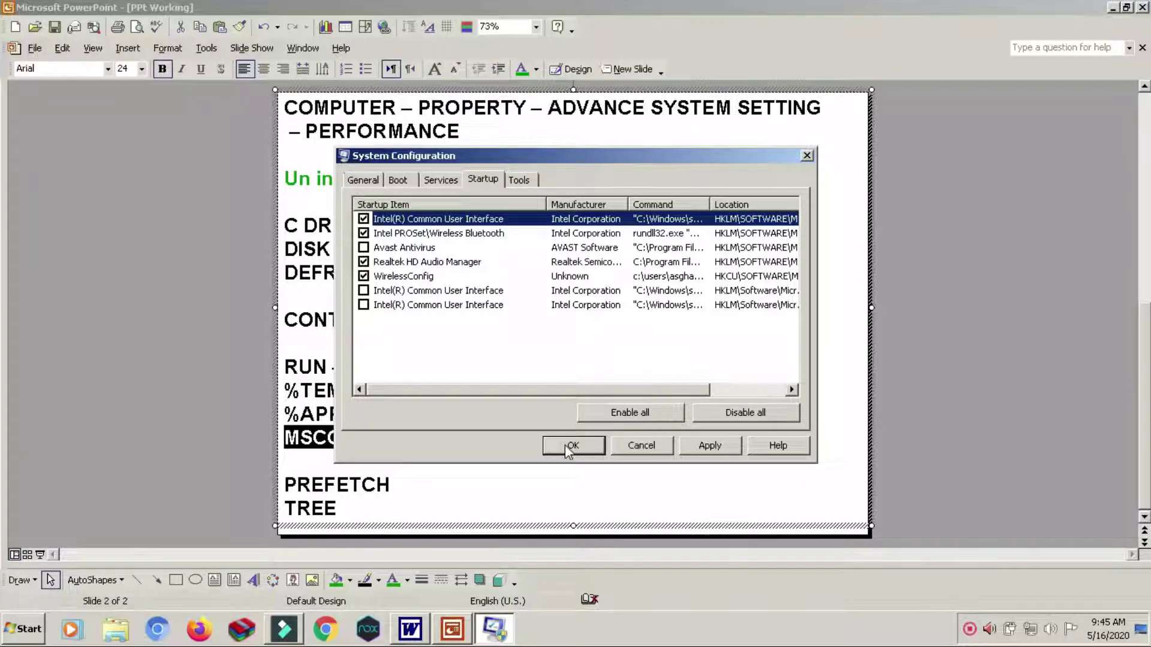
{"action": "left_click", "coordinate": [715, 447]}
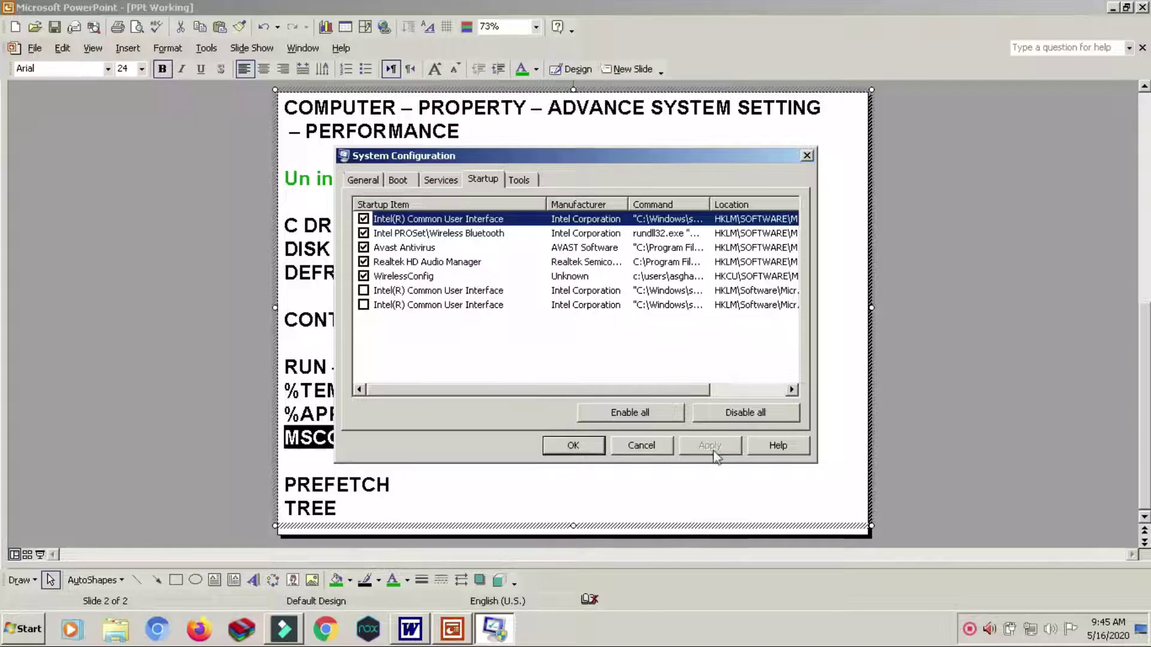
{"action": "left_click", "coordinate": [588, 444]}
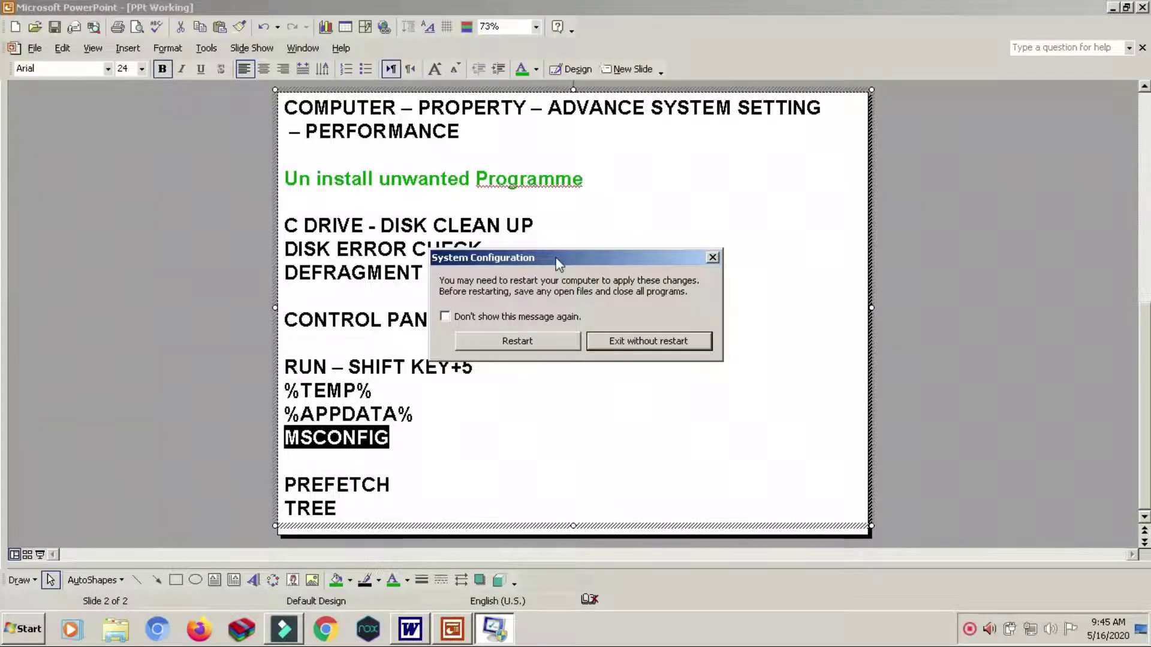
{"action": "left_click", "coordinate": [643, 342]}
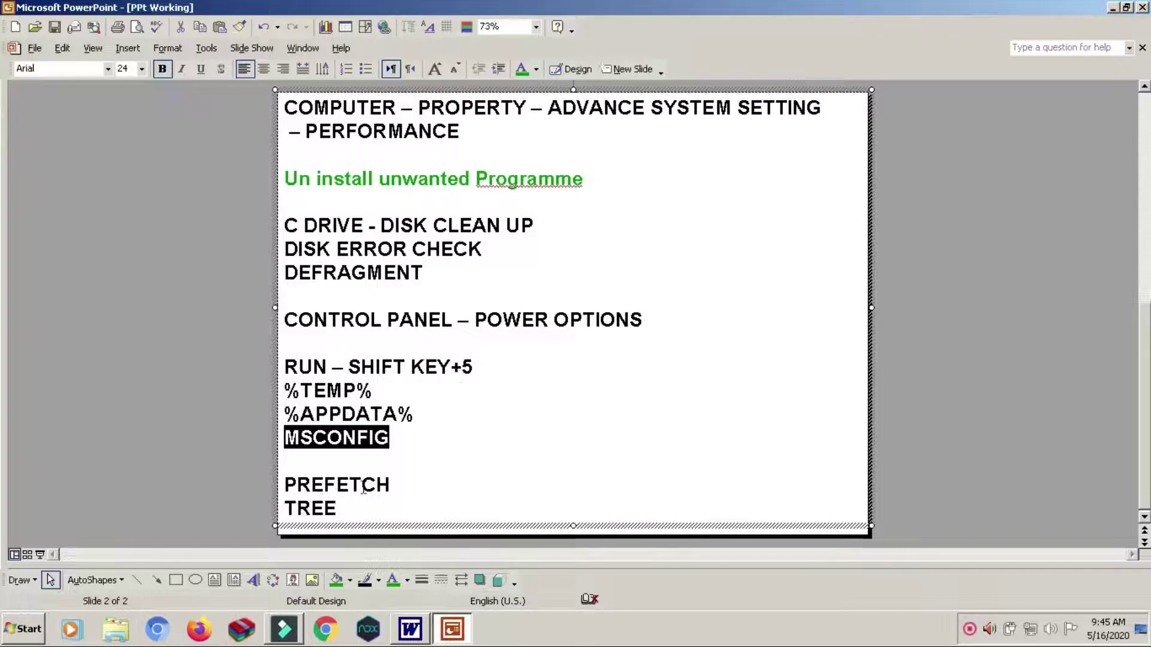
Open the Run dialog through a Start menu search, run prefetch and grant permanent access to the Prefetch folder
{"action": "left_click", "coordinate": [341, 485]}
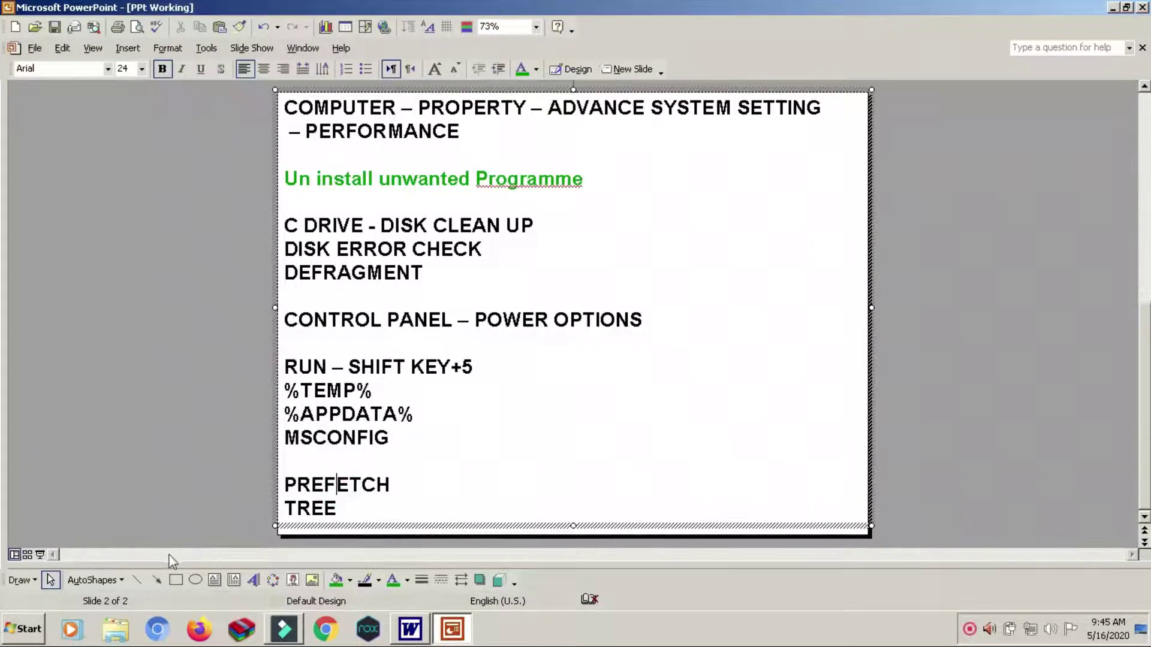
{"action": "left_click", "coordinate": [15, 633]}
{"action": "left_click", "coordinate": [61, 591]}
{"action": "type", "text": "run"}
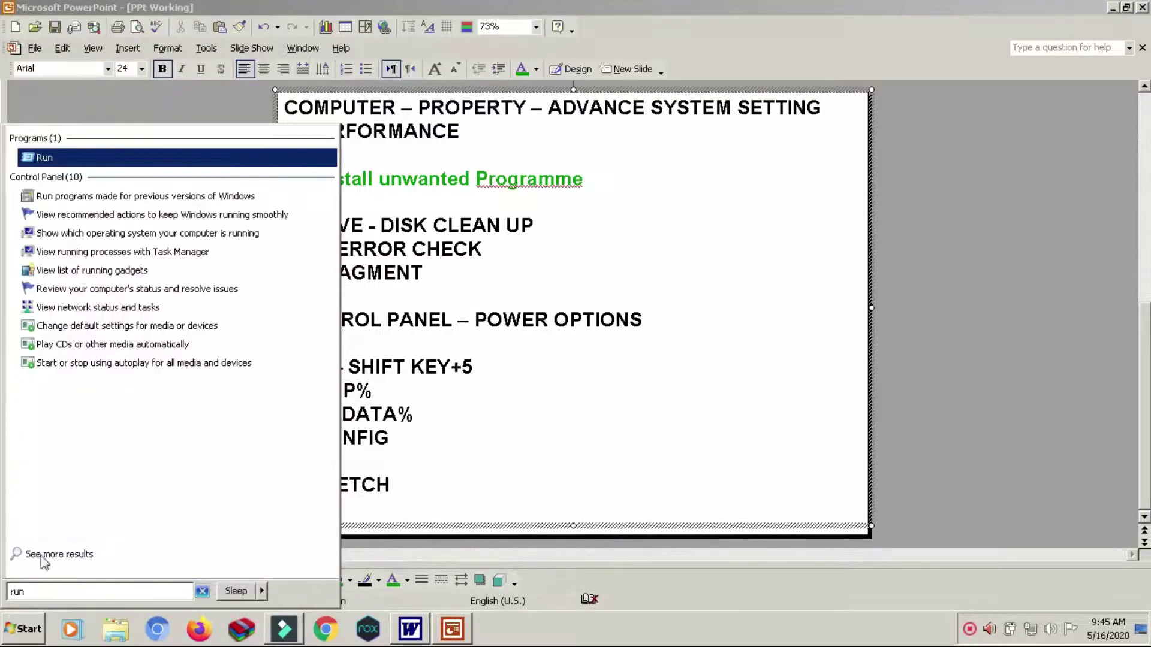
{"action": "left_click", "coordinate": [42, 159]}
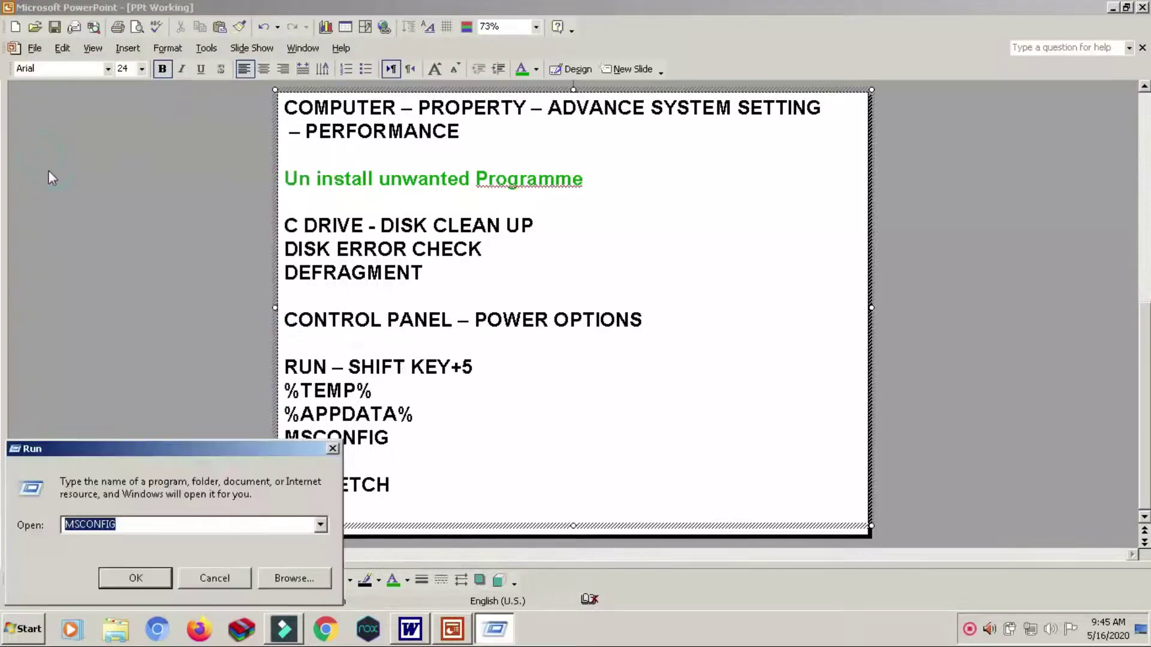
{"action": "left_click", "coordinate": [320, 526]}
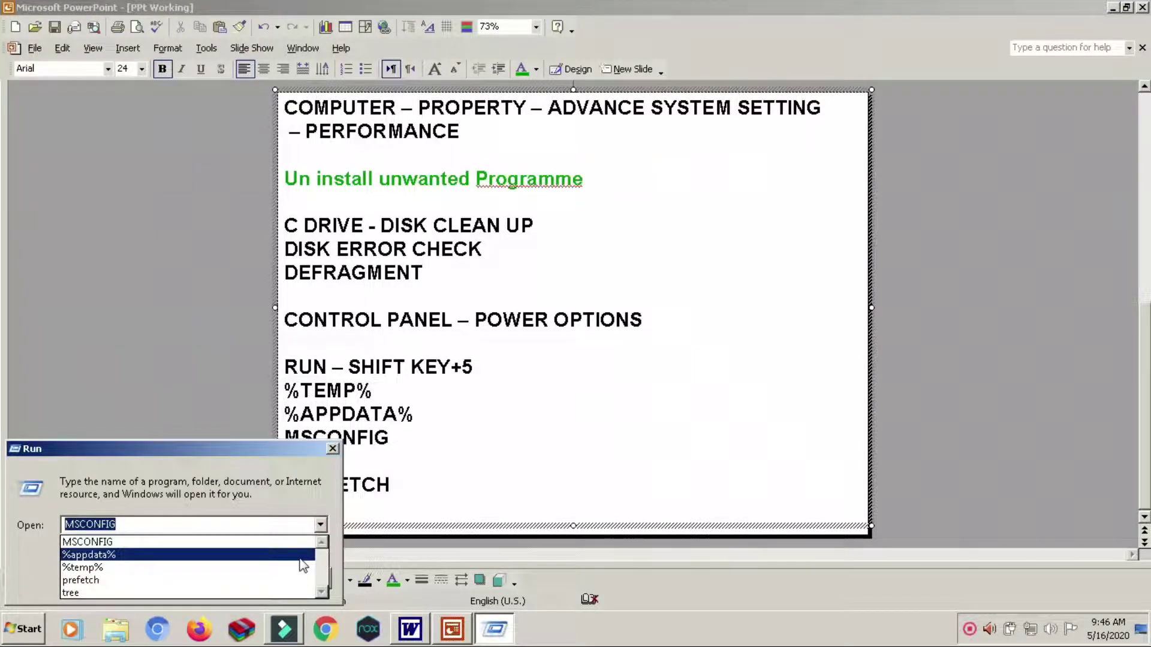
{"action": "type", "text": "p"}
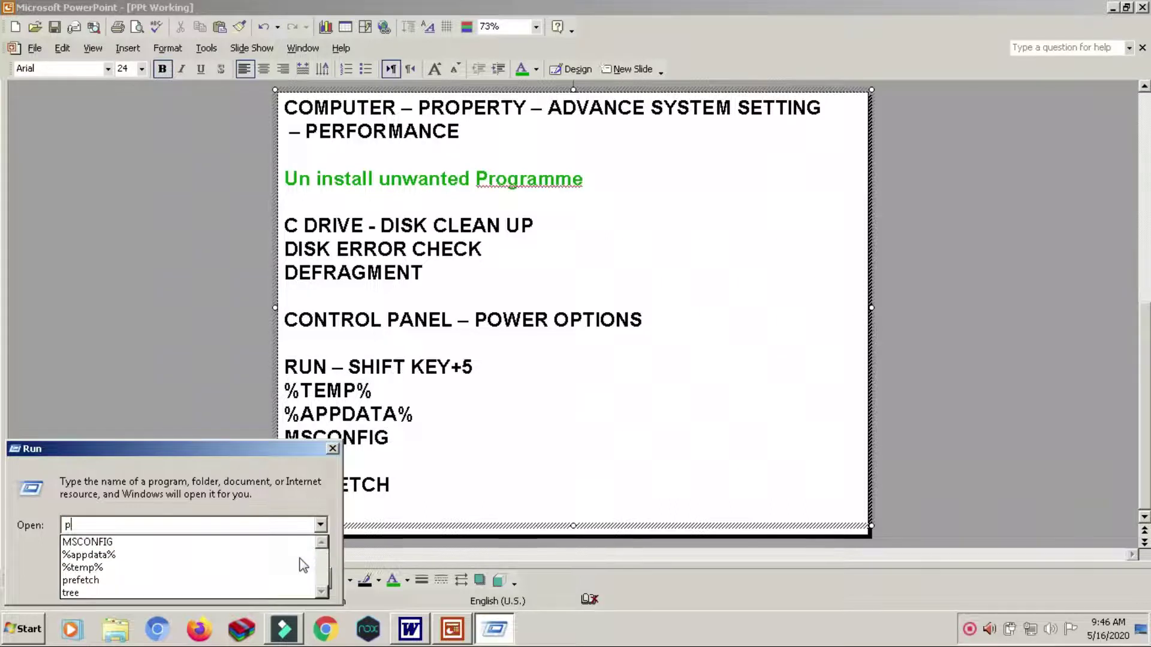
{"action": "left_click", "coordinate": [136, 582]}
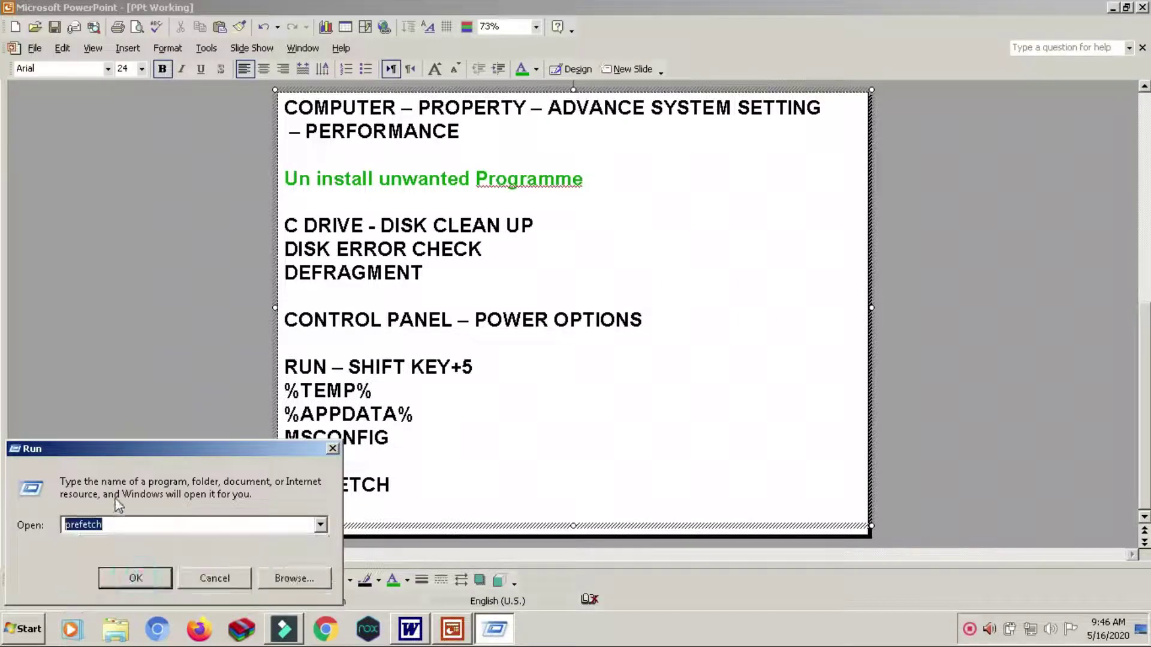
{"action": "left_click", "coordinate": [123, 579]}
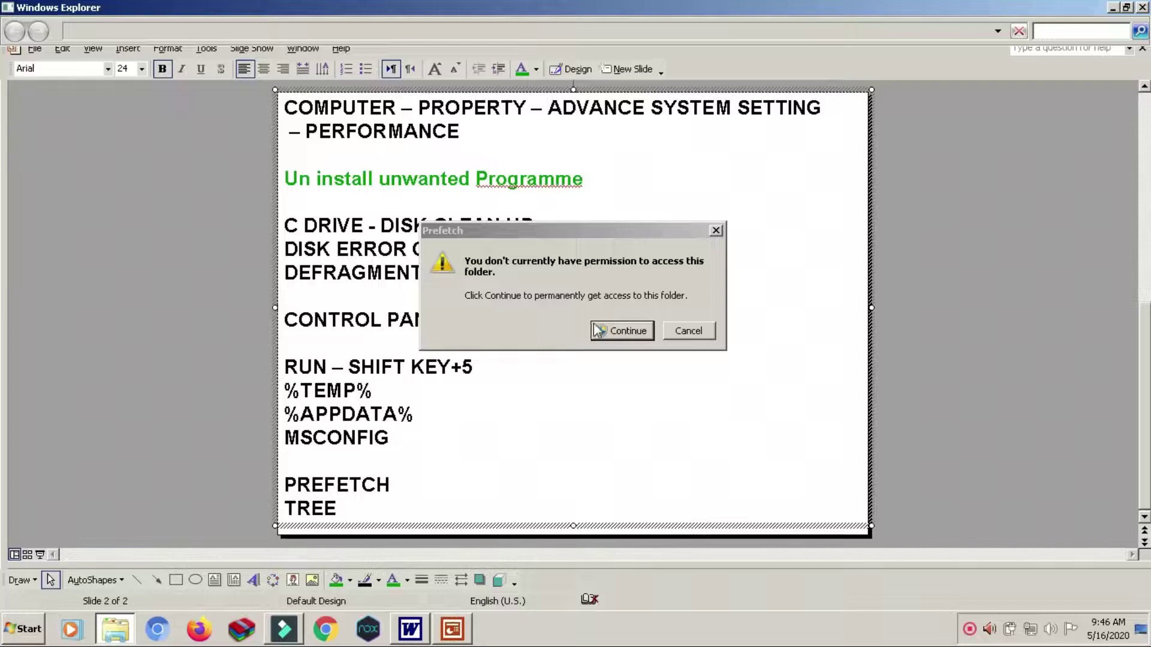
{"action": "left_click", "coordinate": [615, 336]}
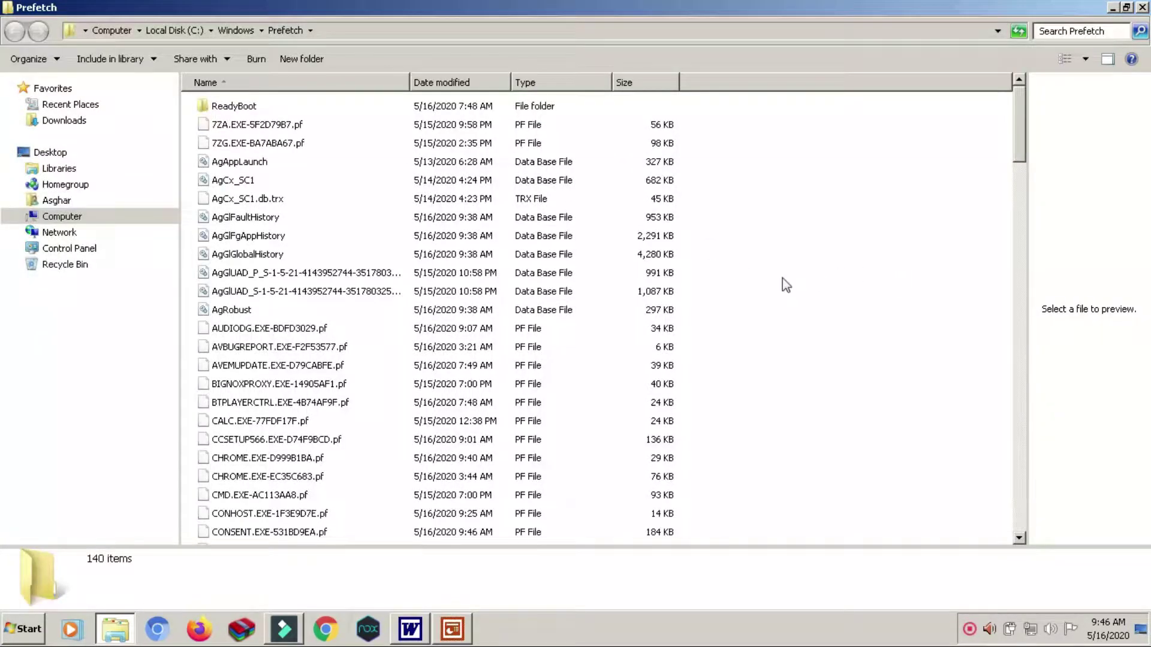
Look through the Prefetch folder, move all of its items to the Recycle Bin, and close the folder window
{"action": "left_click", "coordinate": [618, 287]}
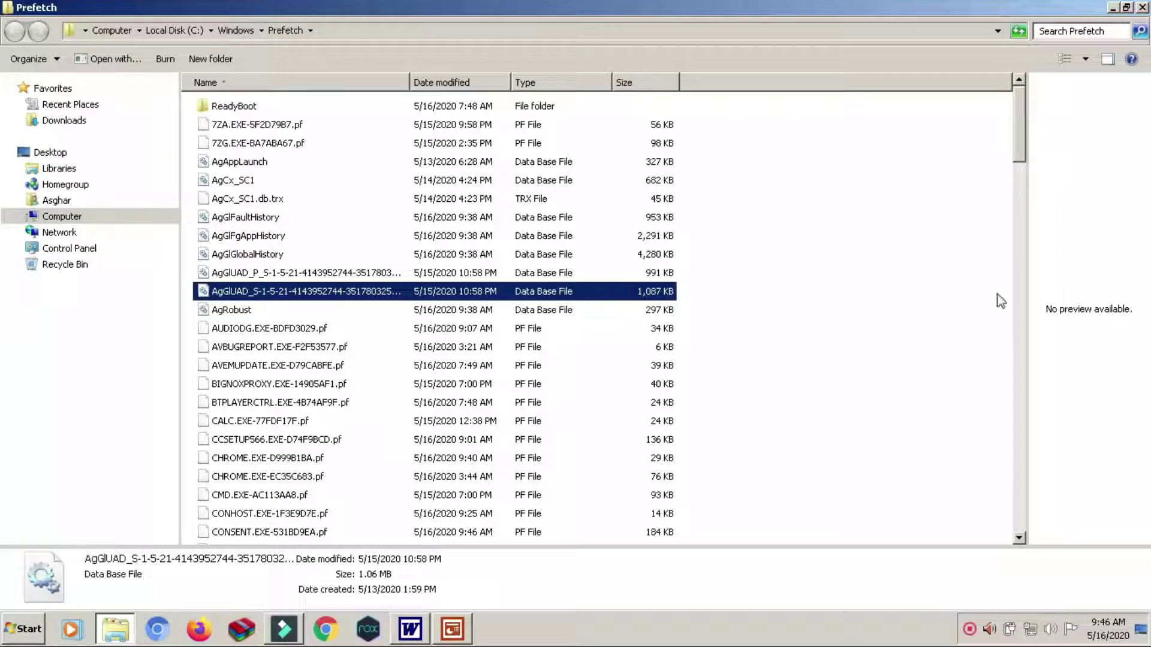
{"action": "left_click", "coordinate": [1021, 428]}
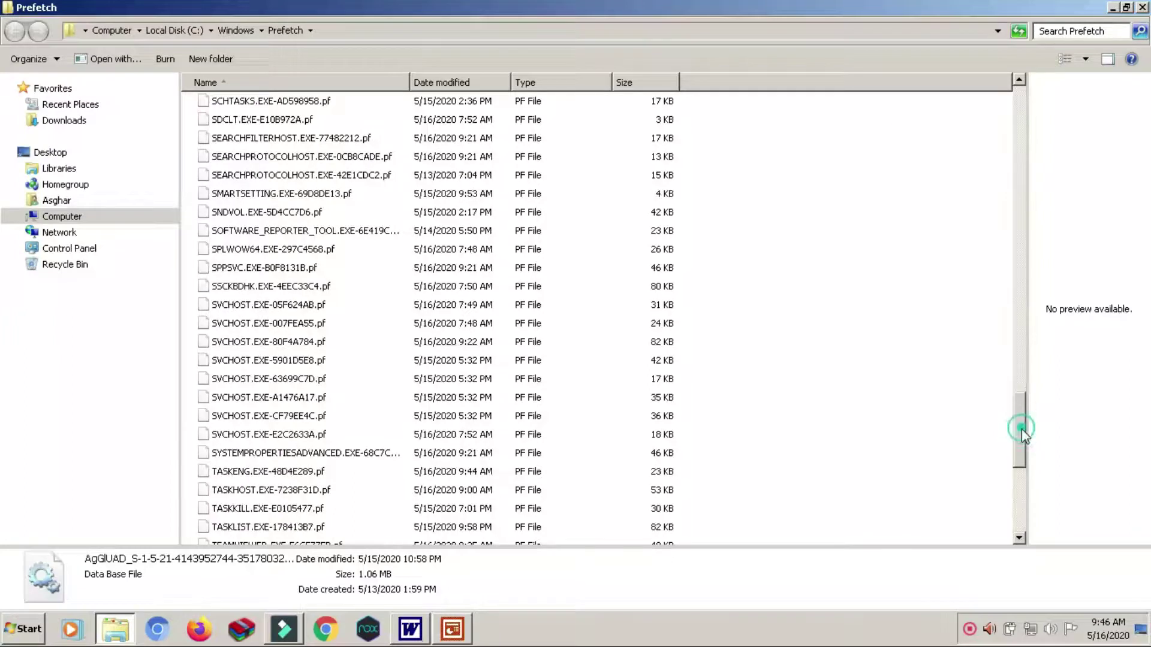
{"action": "left_click", "coordinate": [1019, 492]}
{"action": "left_click", "coordinate": [722, 345]}
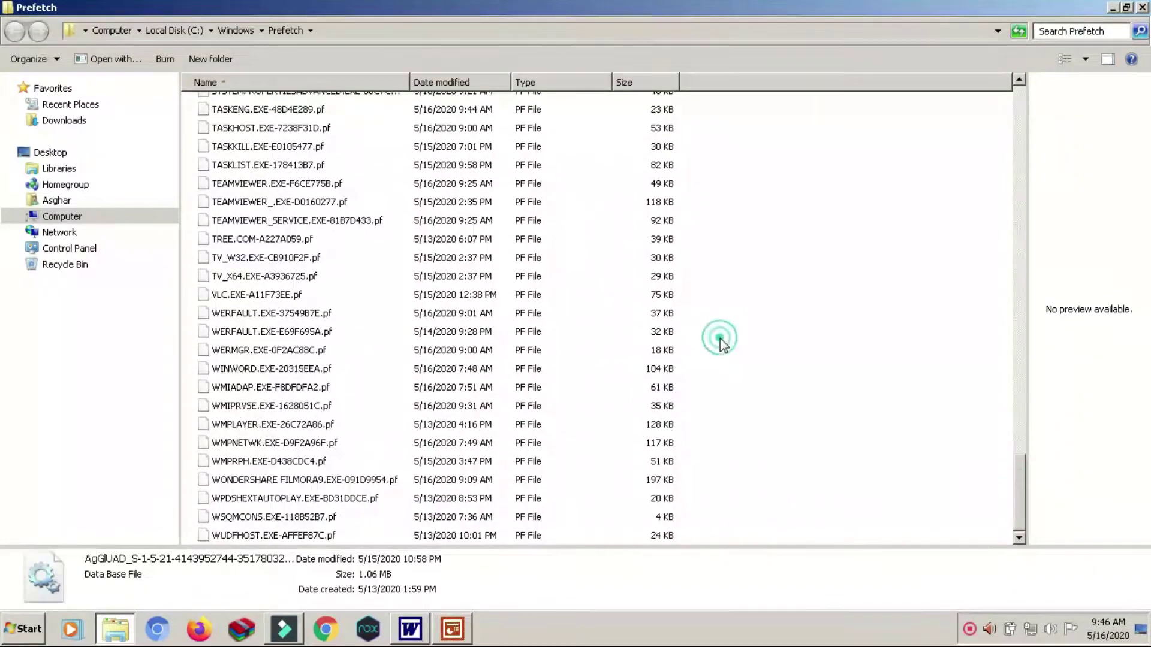
{"action": "key", "text": "ctrl+a"}
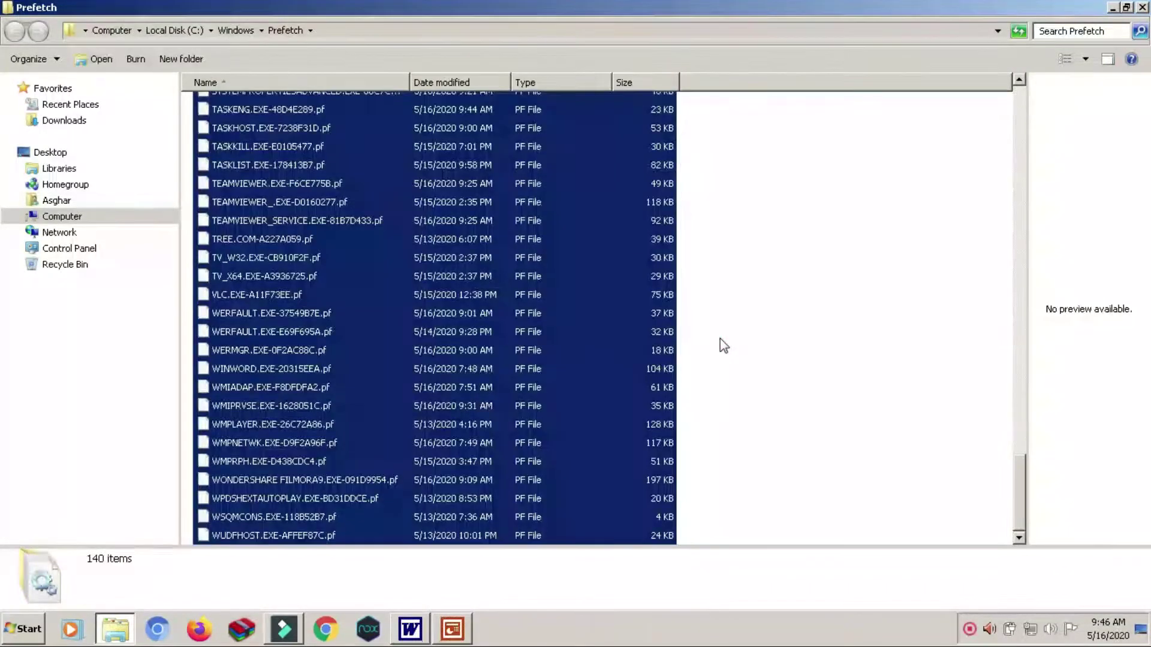
{"action": "right_click", "coordinate": [316, 275]}
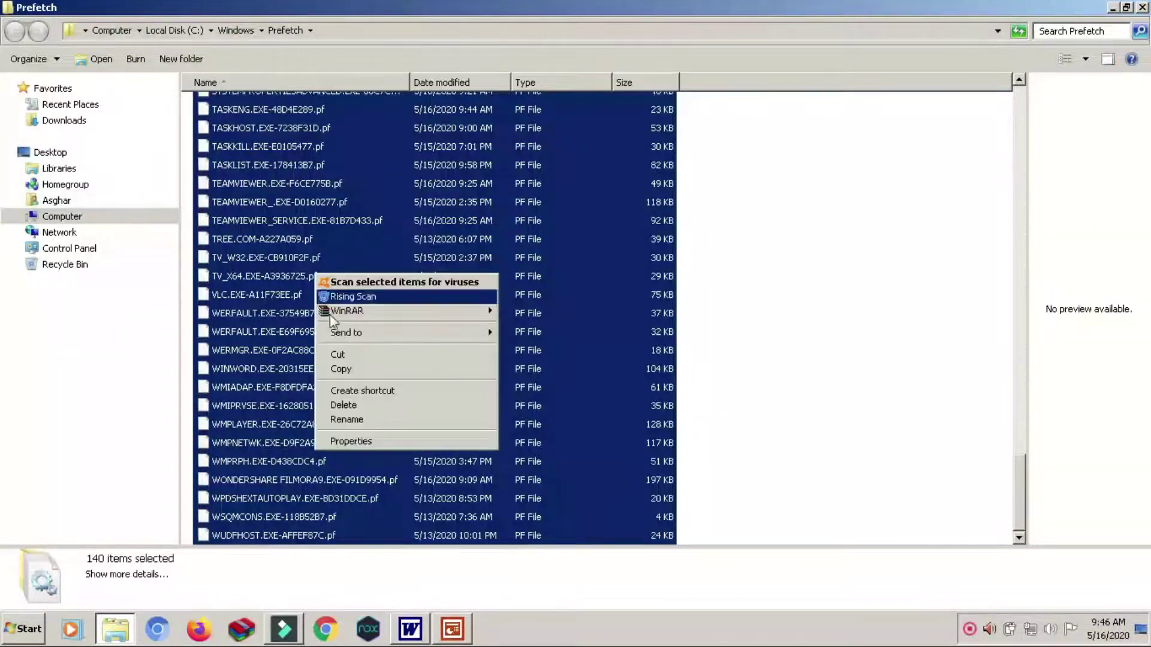
{"action": "left_click", "coordinate": [346, 406]}
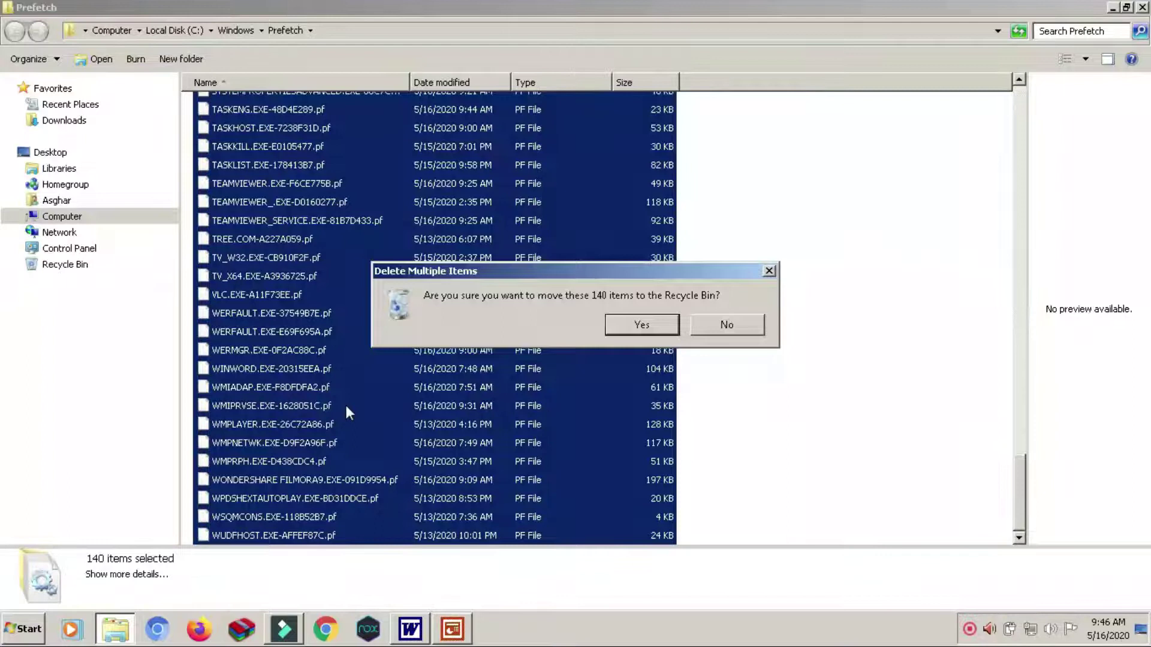
{"action": "key", "text": "Return"}
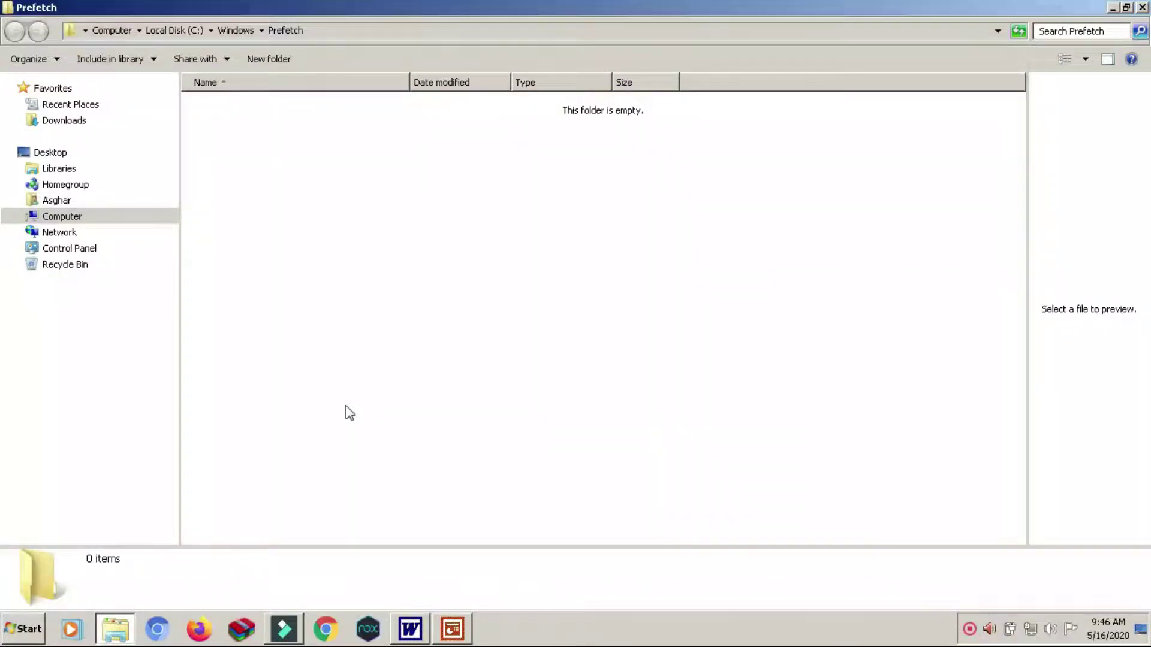
{"action": "left_click", "coordinate": [1141, 8]}
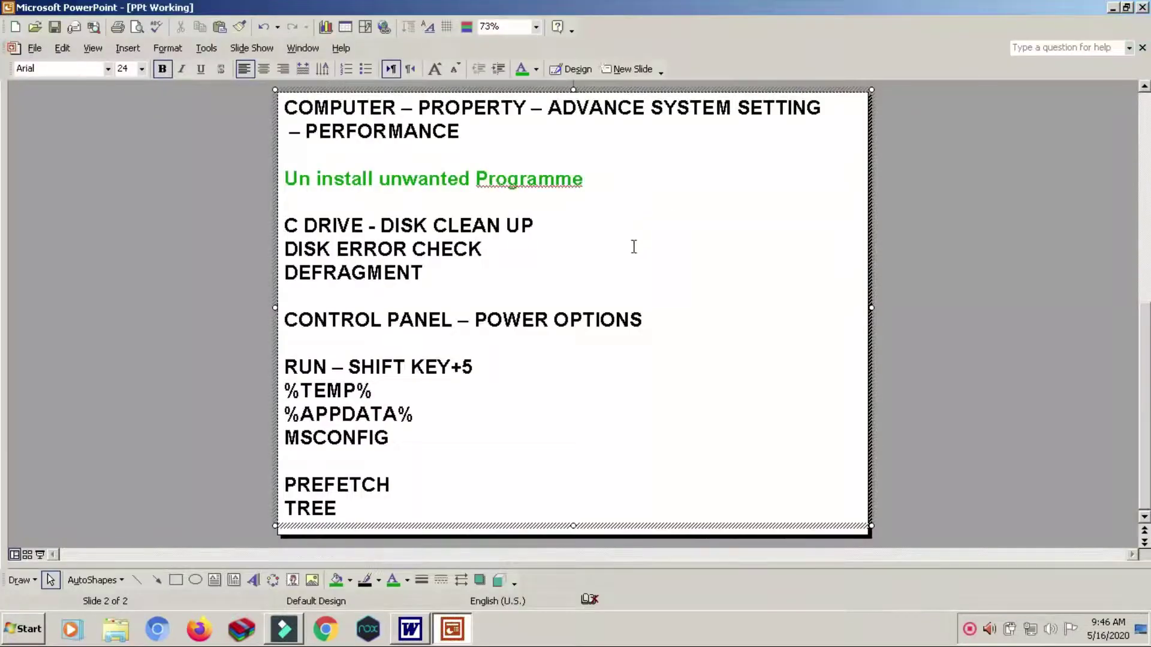
Open the Run dialog through a Start menu search and run tree
{"action": "left_click", "coordinate": [894, 325]}
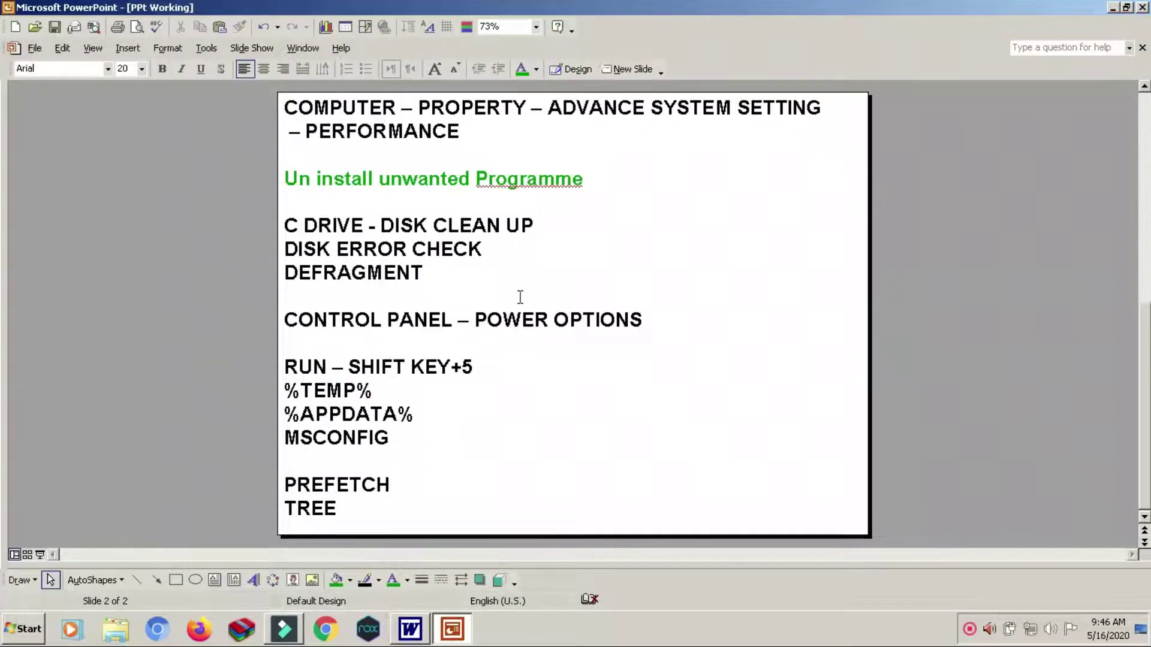
{"action": "left_click", "coordinate": [23, 628]}
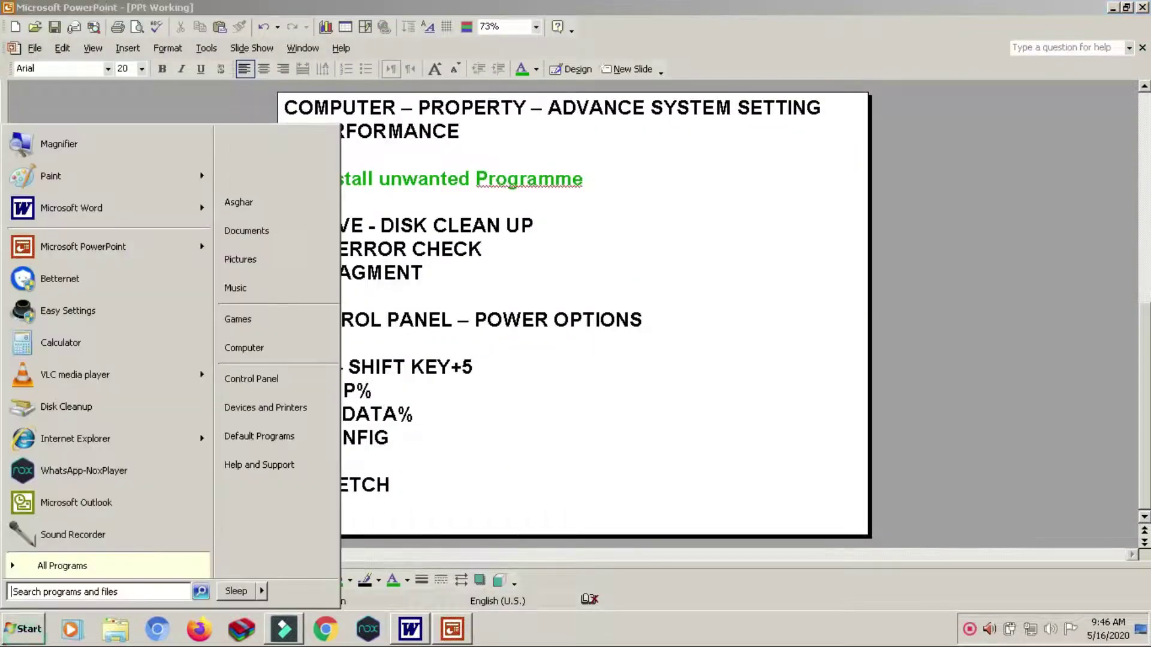
{"action": "left_click", "coordinate": [72, 595]}
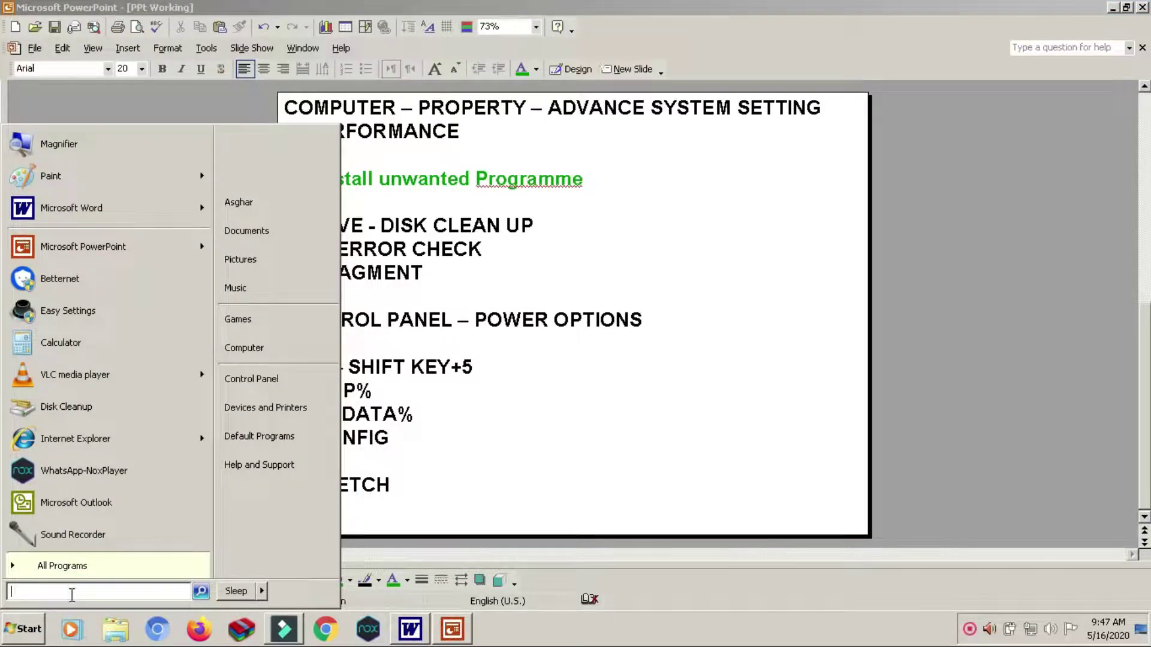
{"action": "type", "text": "r"}
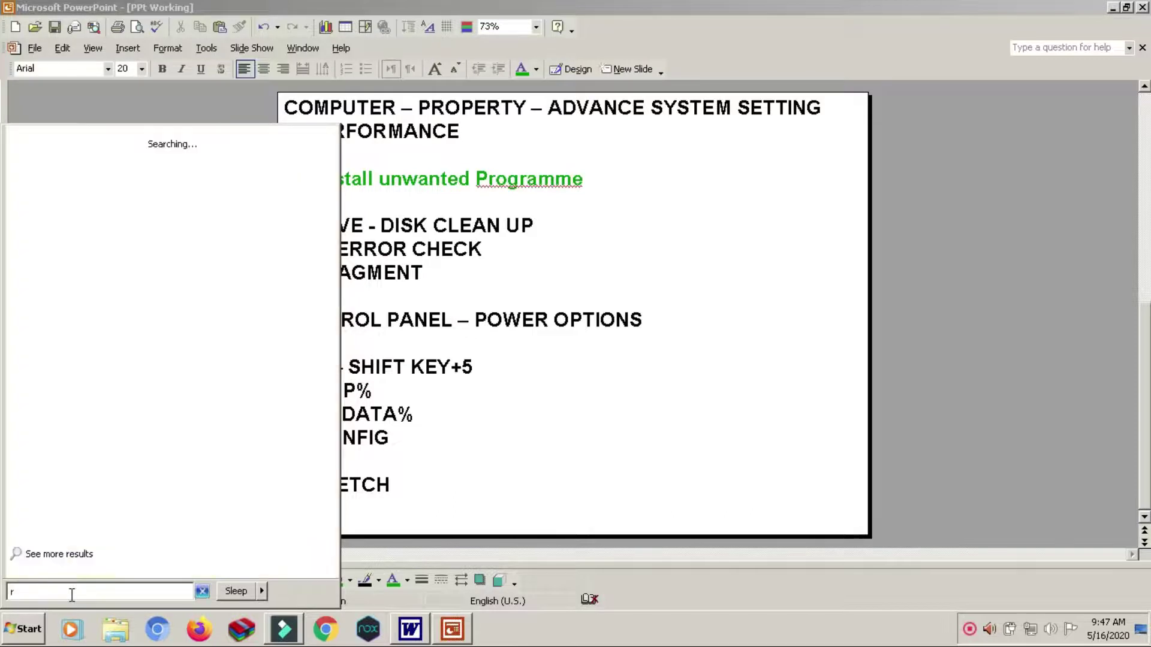
{"action": "type", "text": "un"}
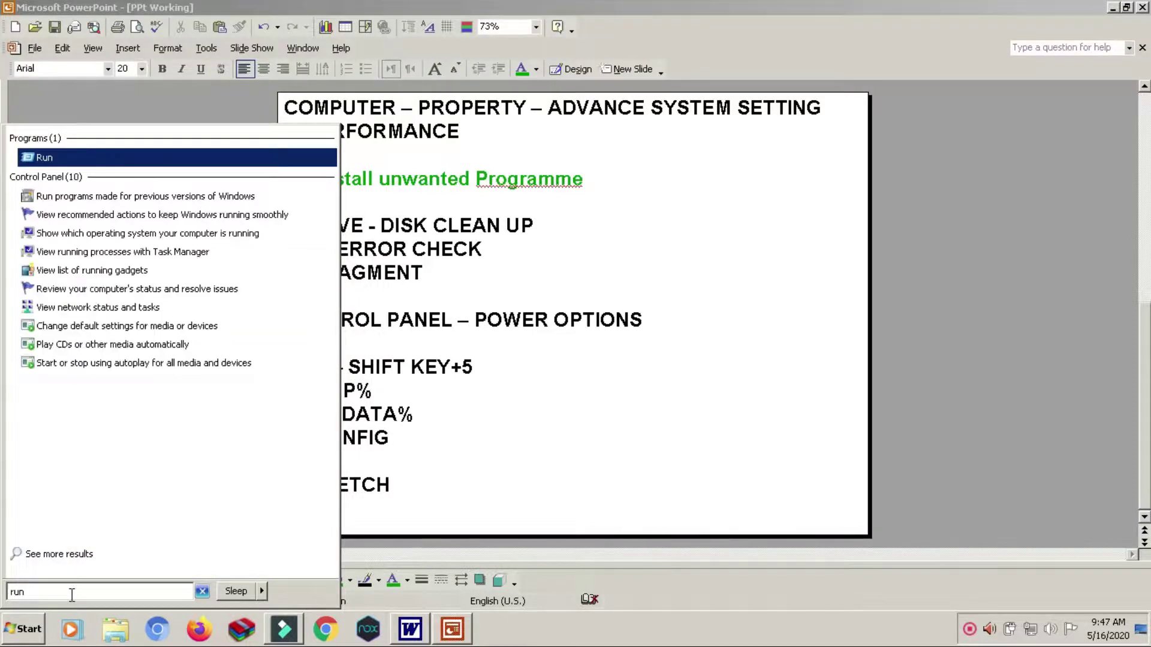
{"action": "key", "text": "Return"}
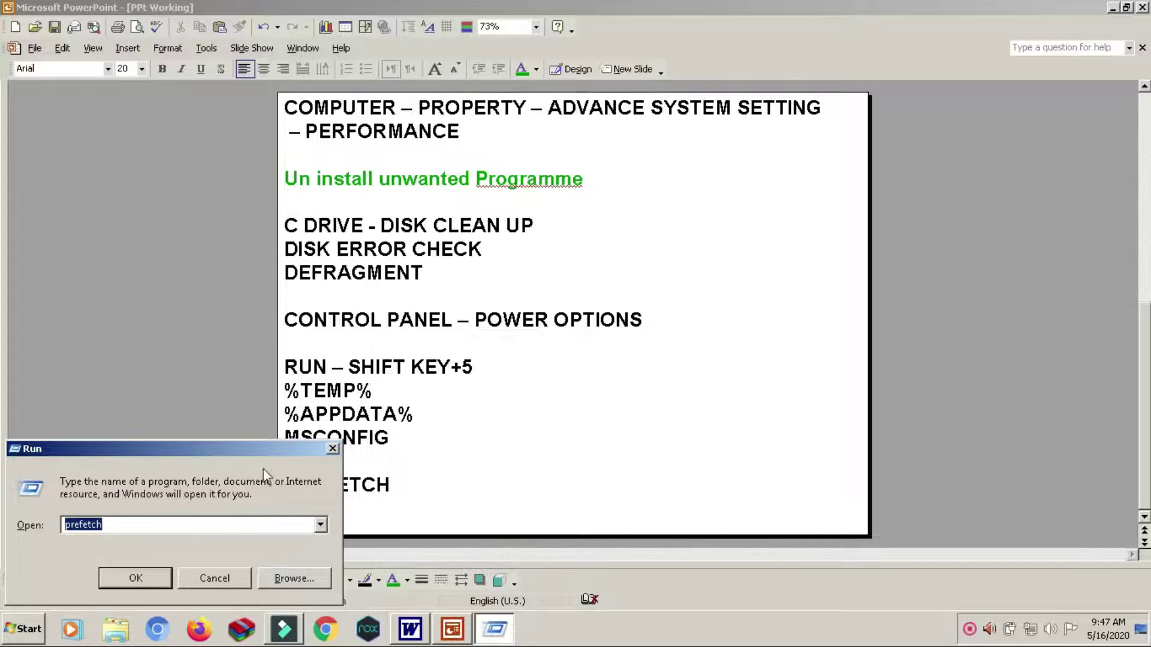
{"action": "left_click", "coordinate": [254, 451]}
{"action": "type", "text": "tr"}
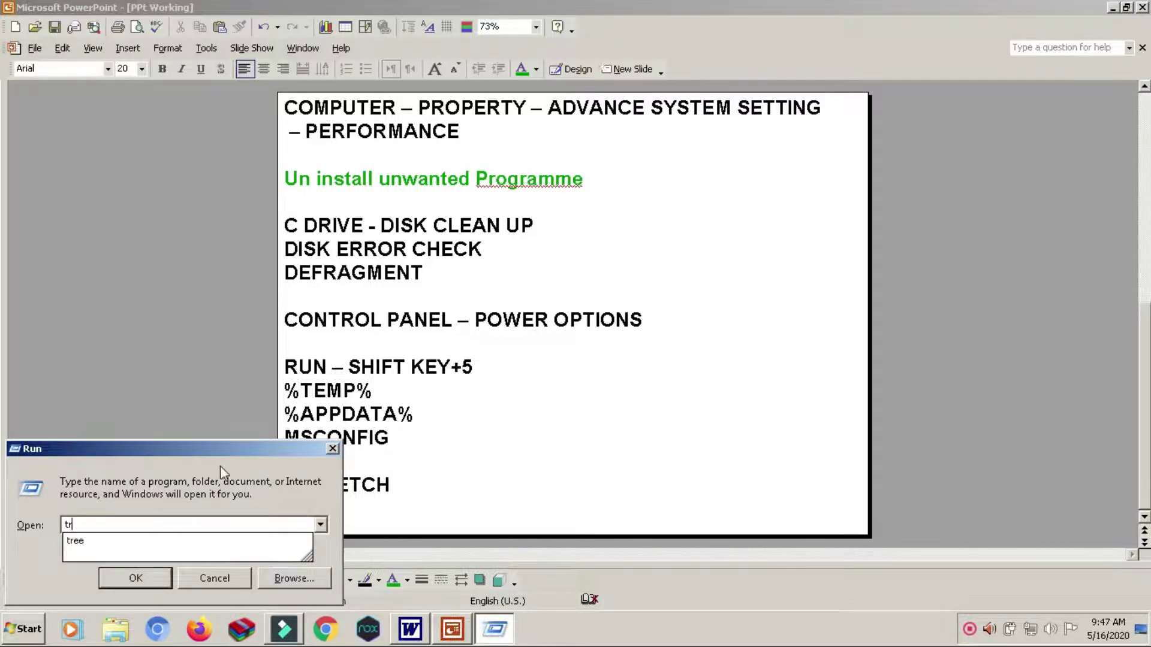
{"action": "left_click", "coordinate": [76, 541]}
{"action": "left_click", "coordinate": [76, 543]}
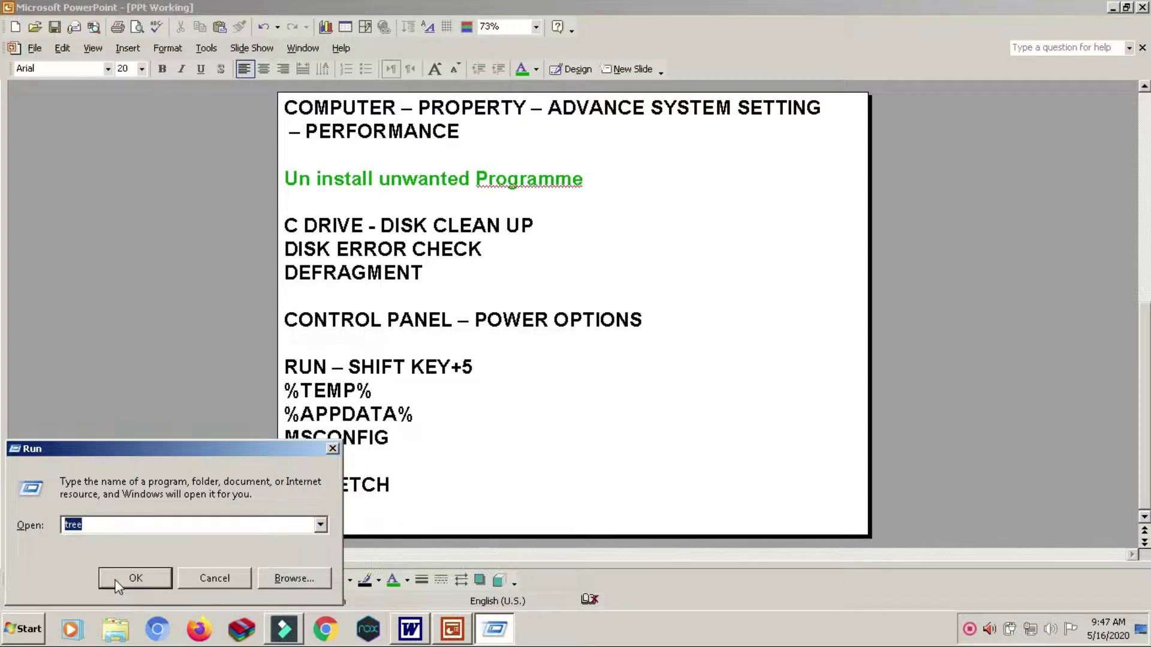
{"action": "left_click", "coordinate": [136, 578]}
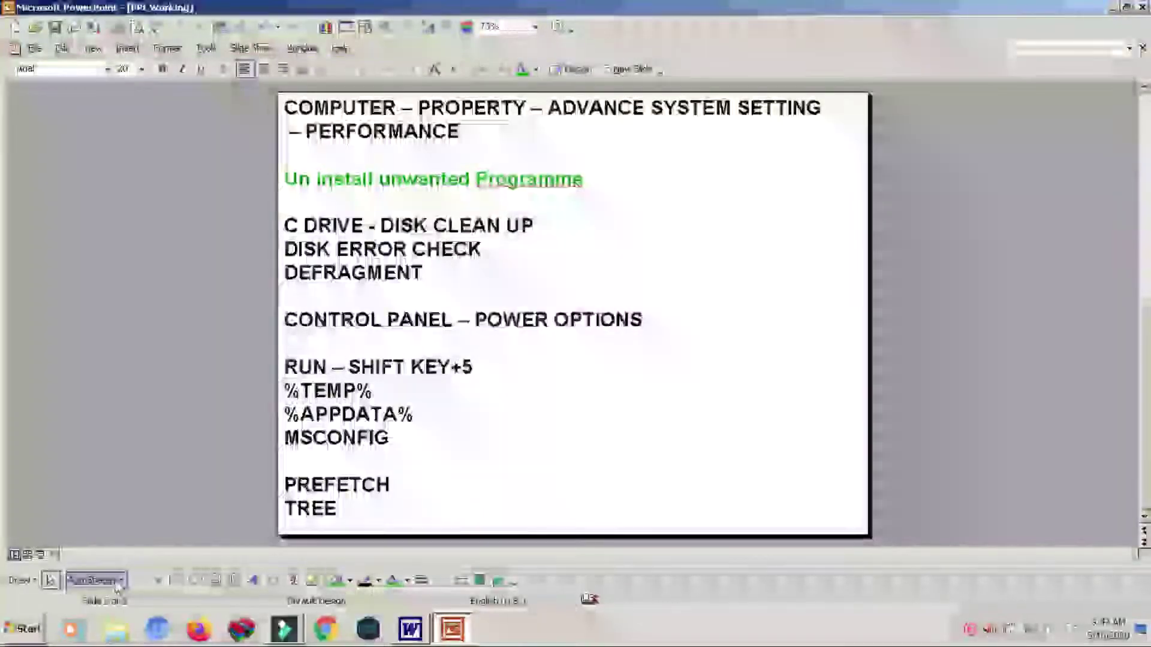
Close the PPt Working presentation, saving its changes
{"action": "left_click", "coordinate": [326, 629]}
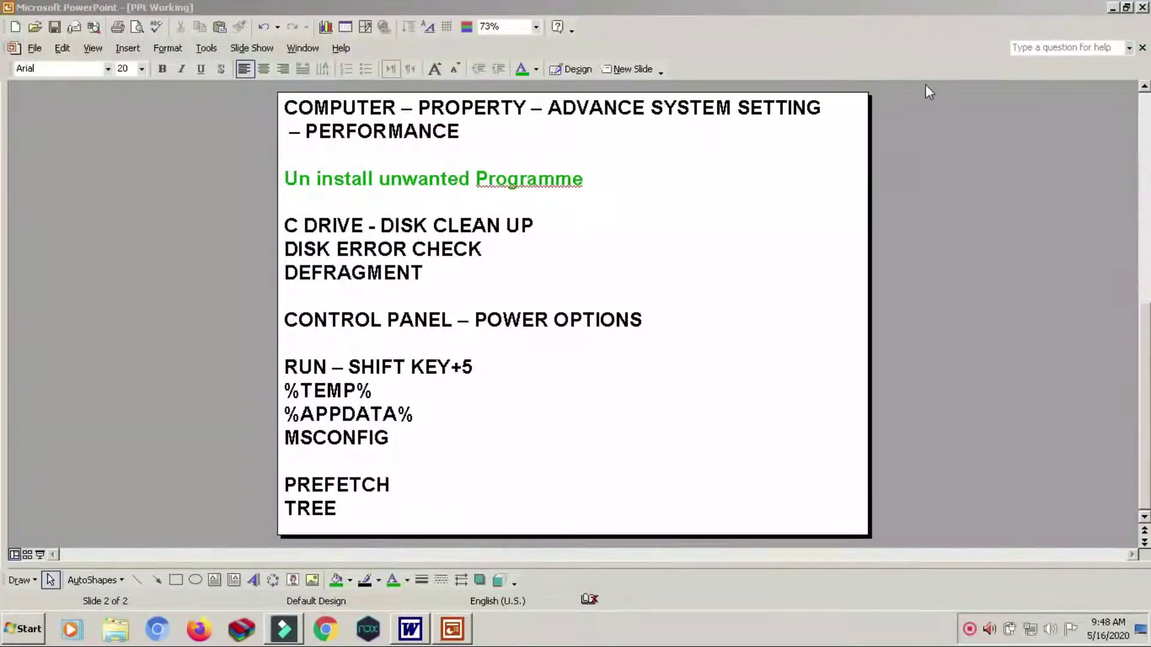
{"action": "double_click", "coordinate": [3, 7]}
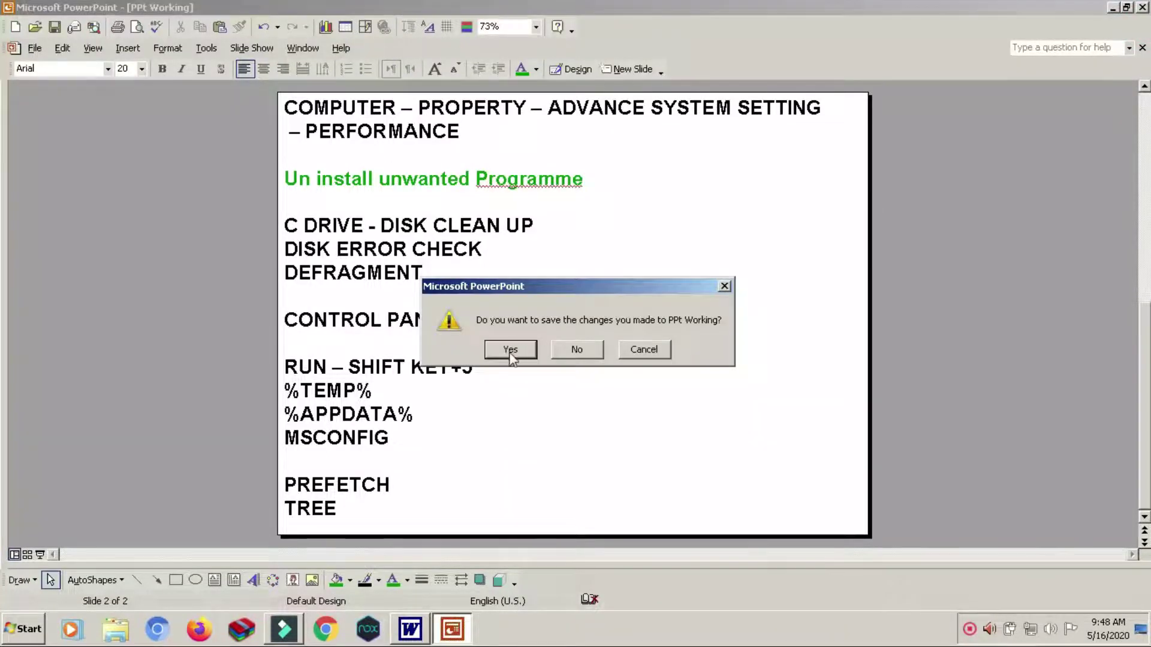
{"action": "left_click", "coordinate": [511, 353]}
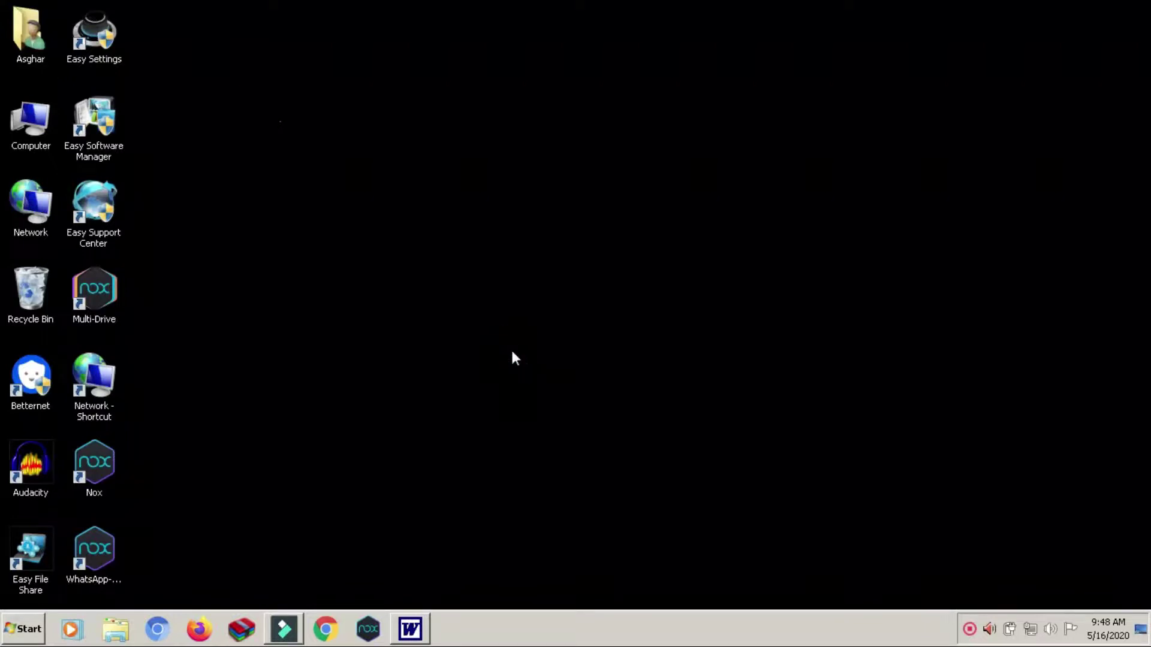
Switch to Chrome, open the bookmarked YouTube site, and minimize the browser window
{"action": "left_click", "coordinate": [326, 629]}
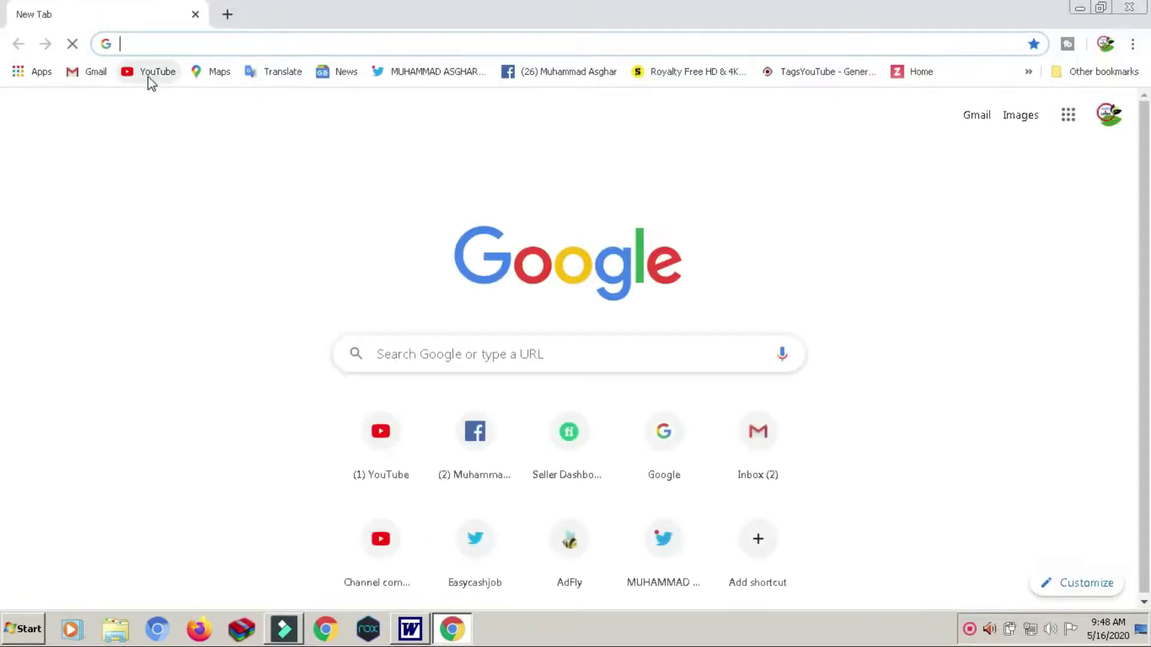
{"action": "left_click", "coordinate": [153, 73]}
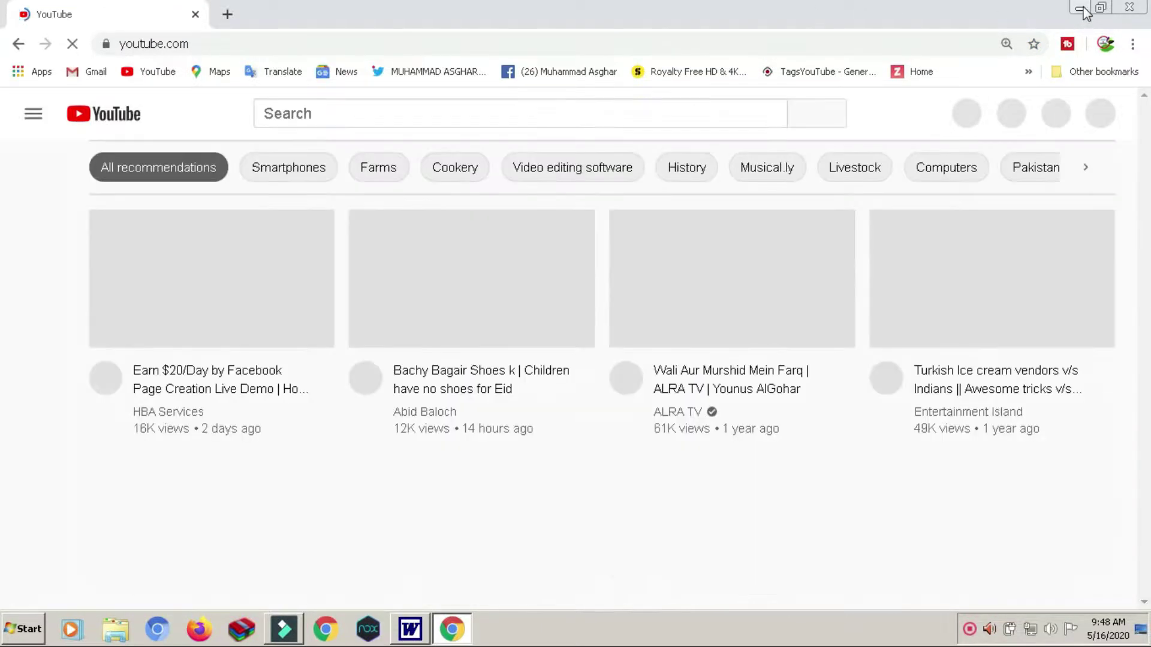
{"action": "left_click", "coordinate": [1081, 9]}
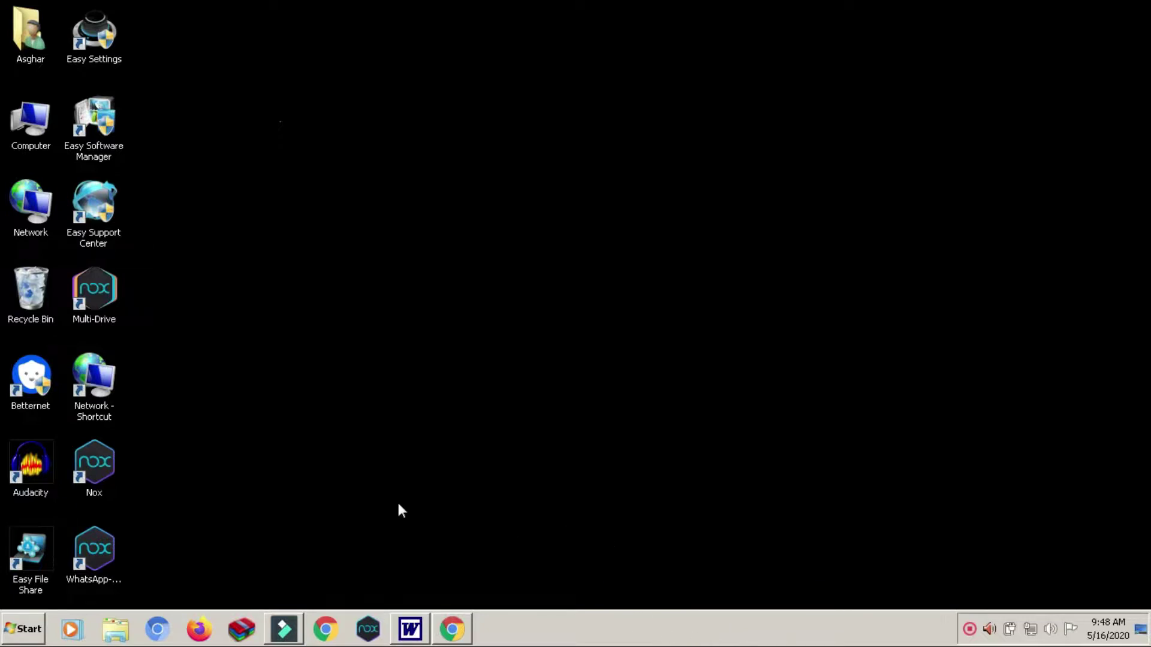
Open the computer's properties from the Start menu and go through Advanced system settings to the Performance Options
{"action": "left_click", "coordinate": [4, 639]}
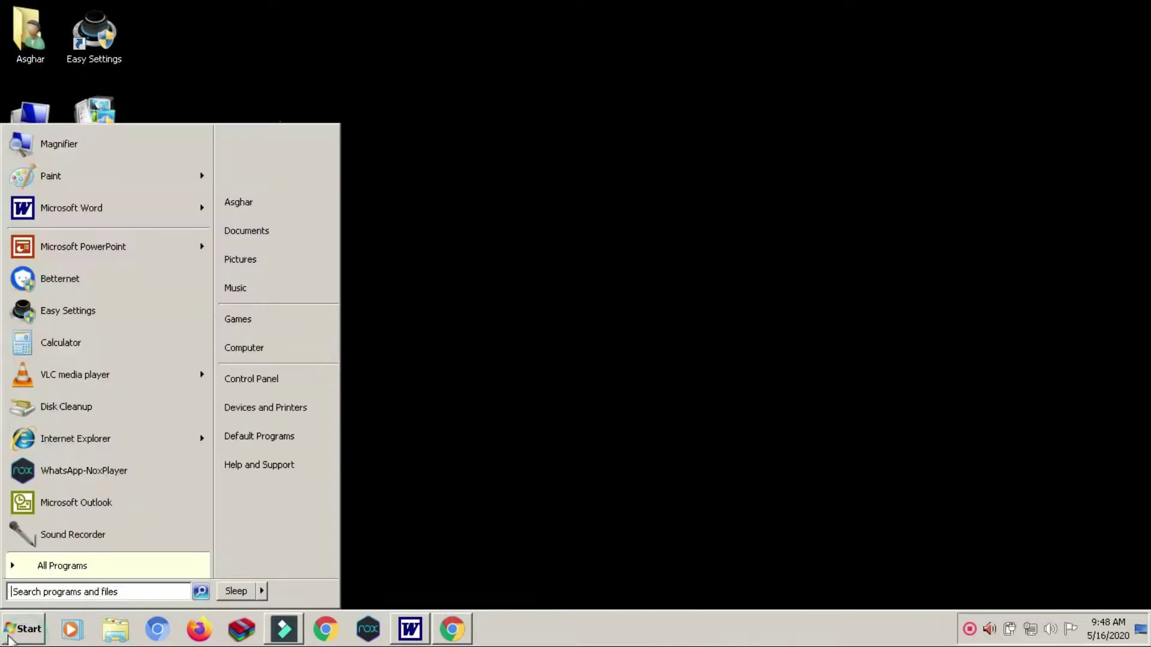
{"action": "right_click", "coordinate": [260, 353]}
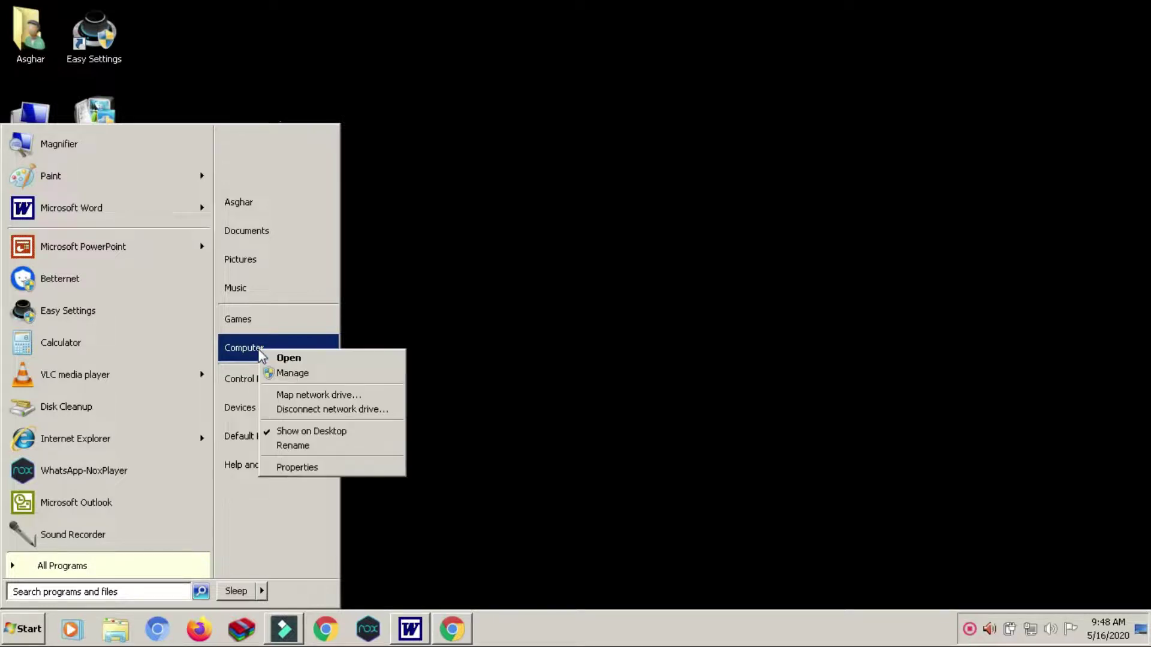
{"action": "left_click", "coordinate": [286, 469]}
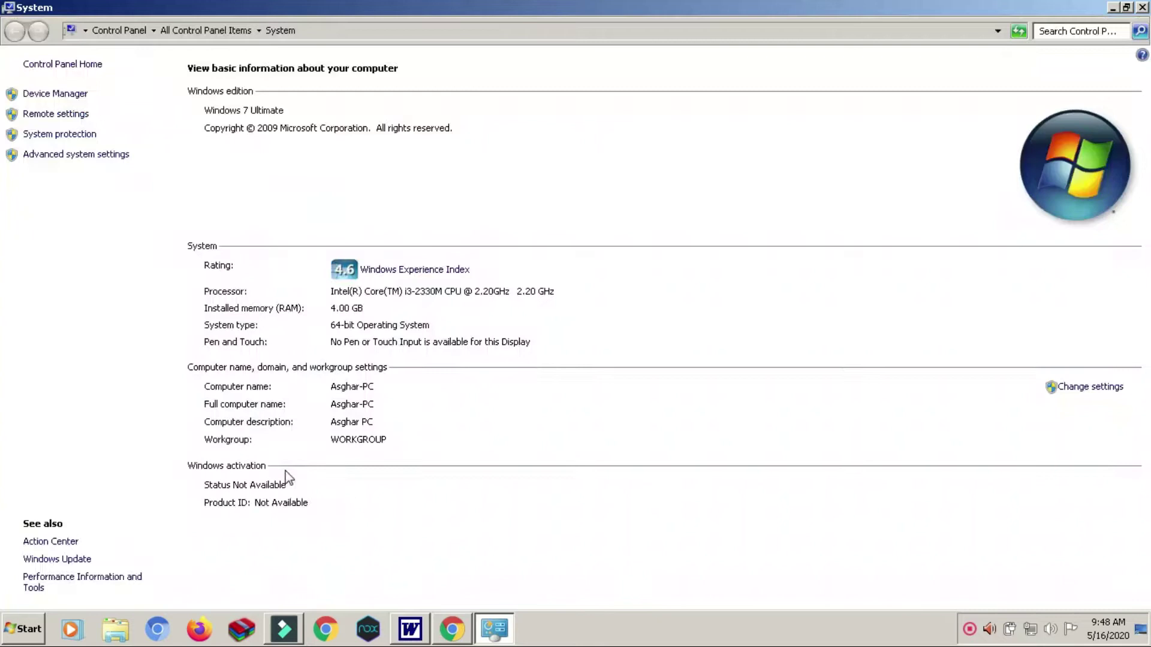
{"action": "left_click", "coordinate": [84, 157]}
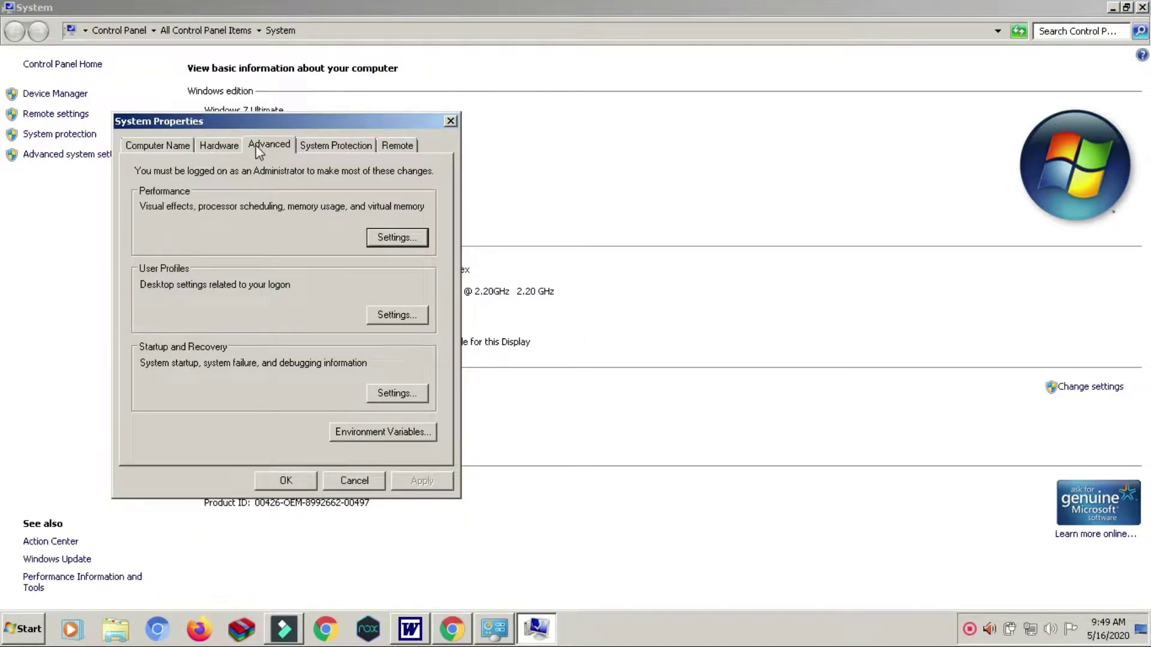
{"action": "left_click", "coordinate": [388, 238]}
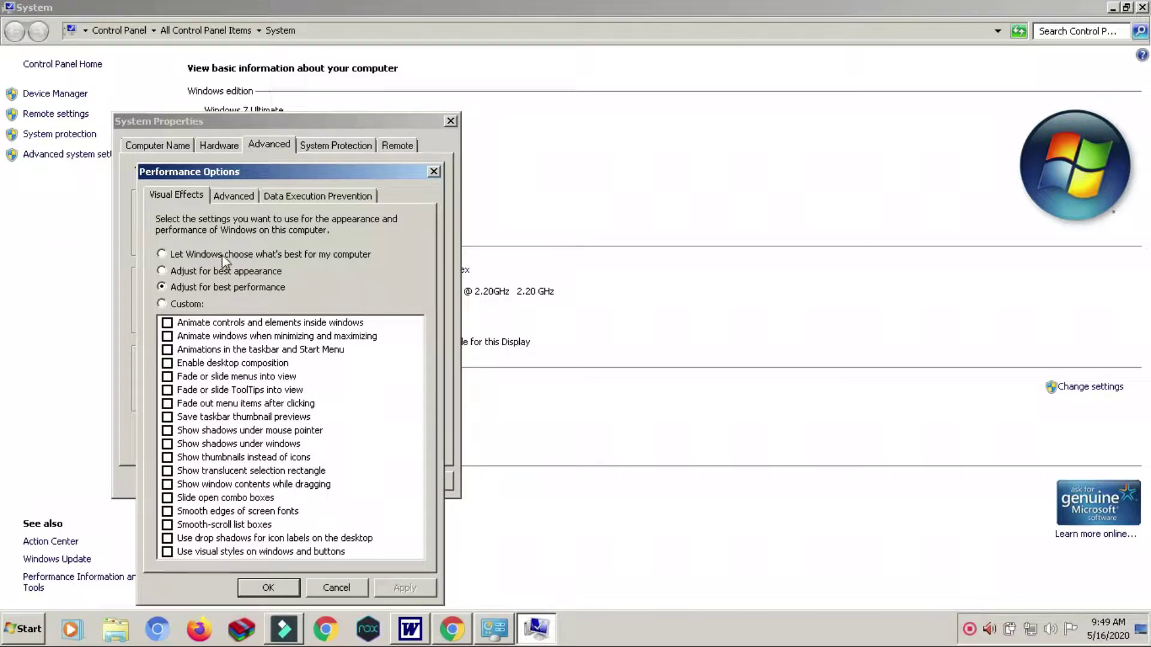
Set the visual effects to Adjust for best appearance, apply the setting and close Performance Options
{"action": "left_click", "coordinate": [170, 274]}
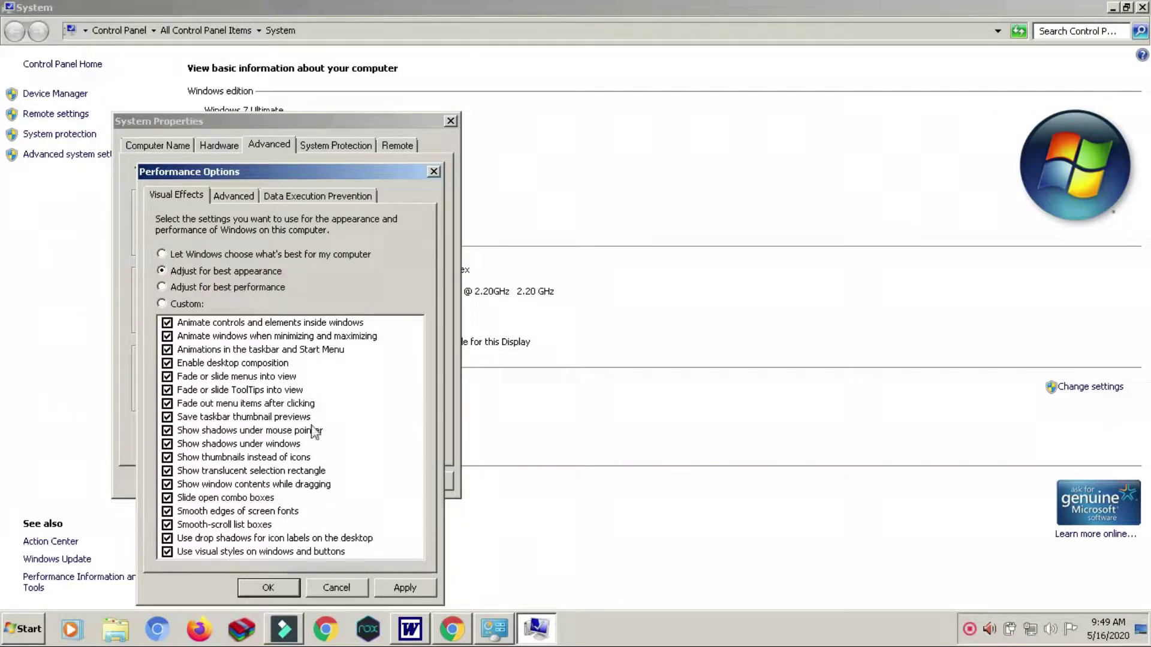
{"action": "left_click", "coordinate": [391, 590]}
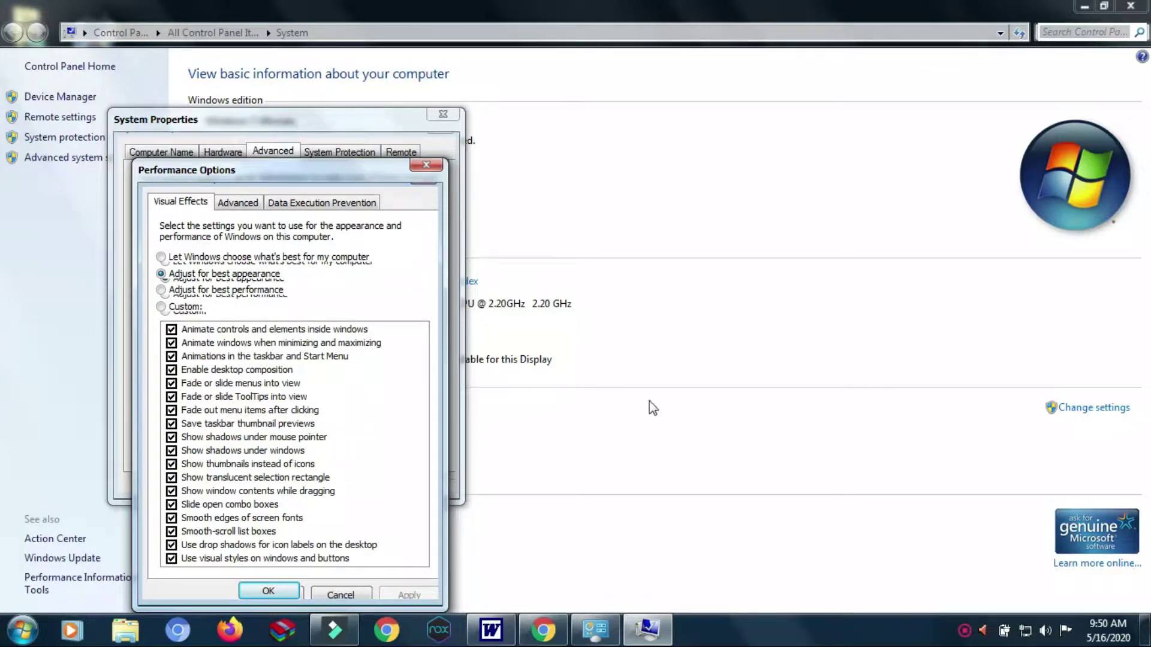
{"action": "left_click", "coordinate": [246, 591]}
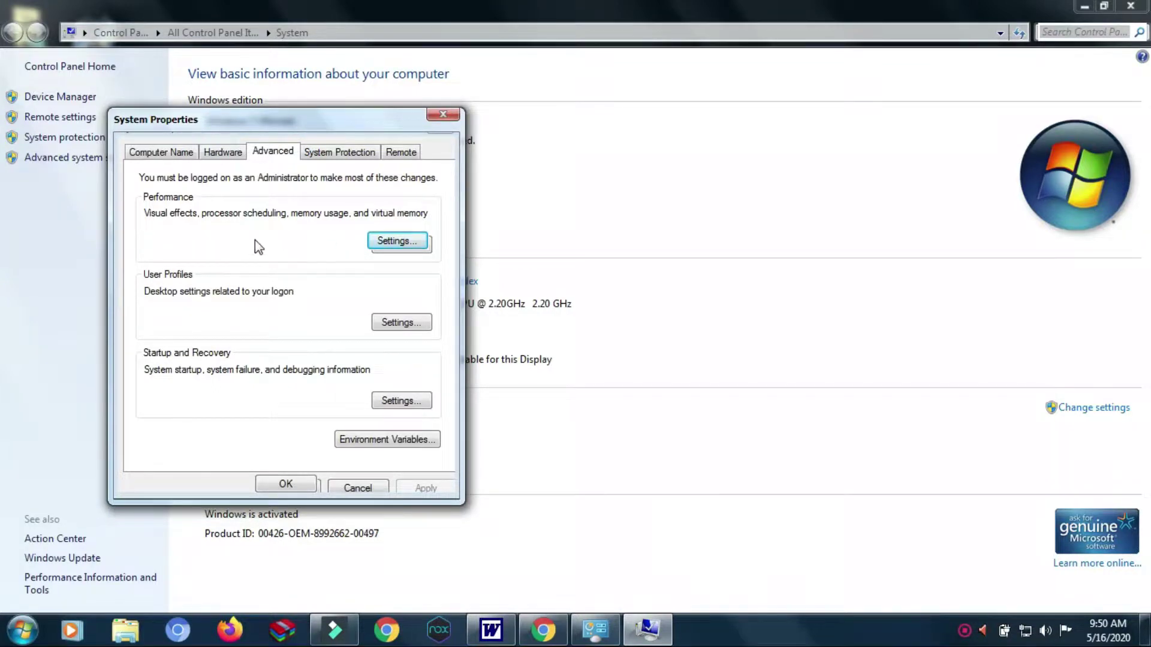
Reopen the Performance Options, apply Adjust for best performance to the visual effects, and confirm both open dialogs
{"action": "left_click", "coordinate": [395, 241]}
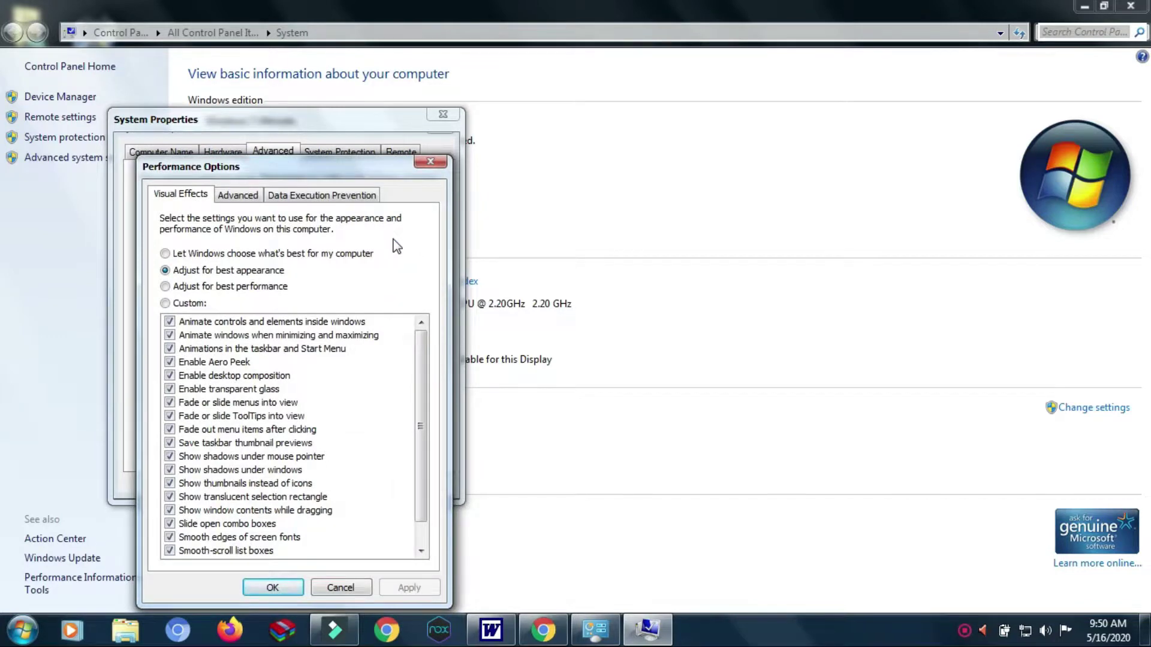
{"action": "left_click", "coordinate": [166, 287]}
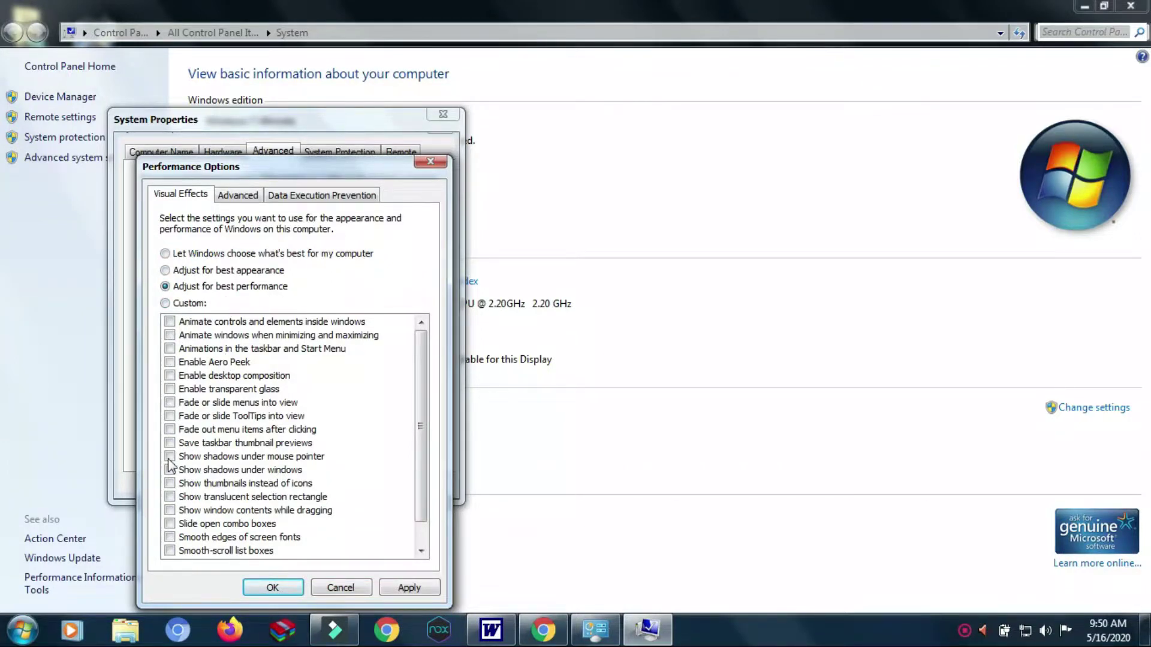
{"action": "left_click", "coordinate": [418, 586]}
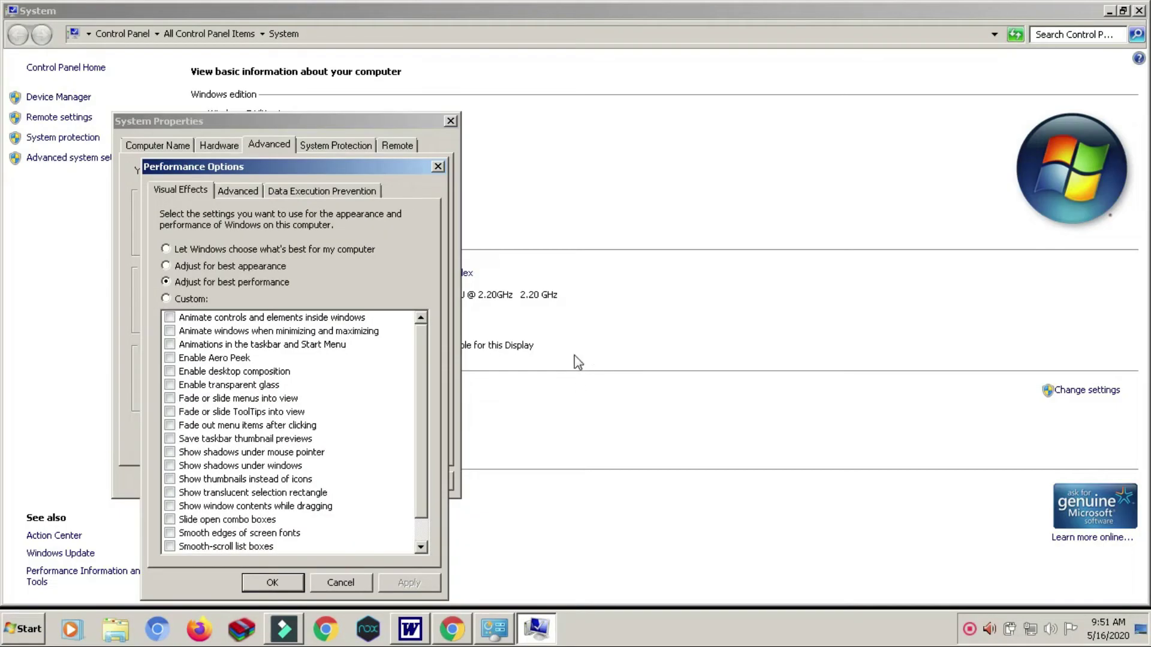
{"action": "left_click", "coordinate": [273, 584]}
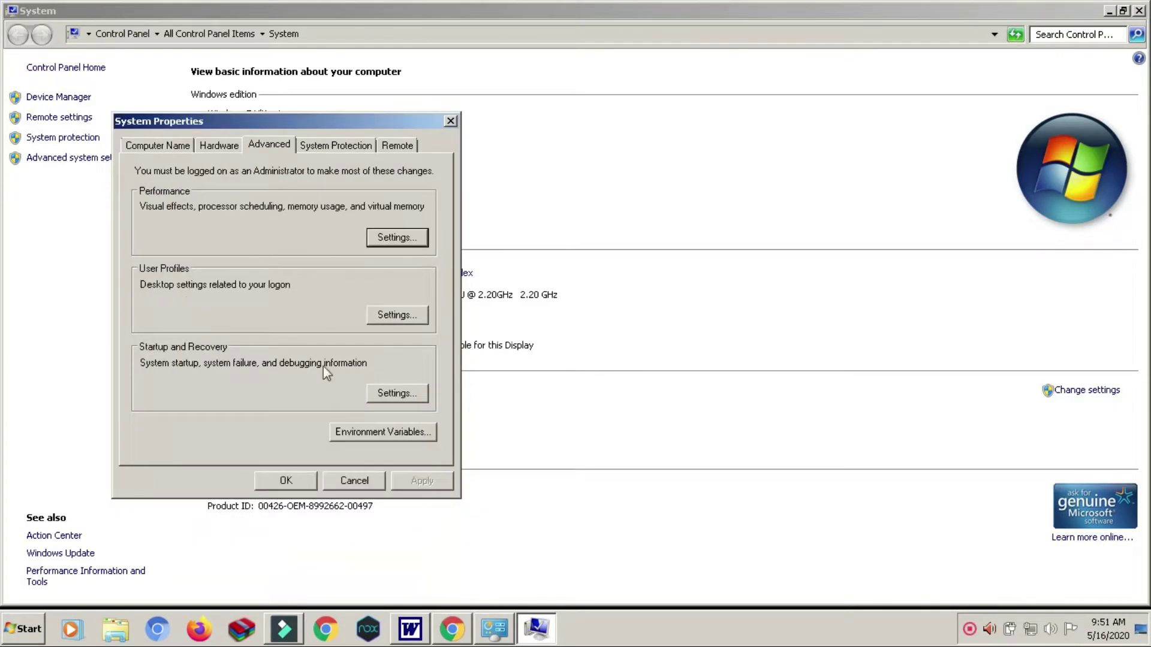
{"action": "left_click", "coordinate": [277, 484]}
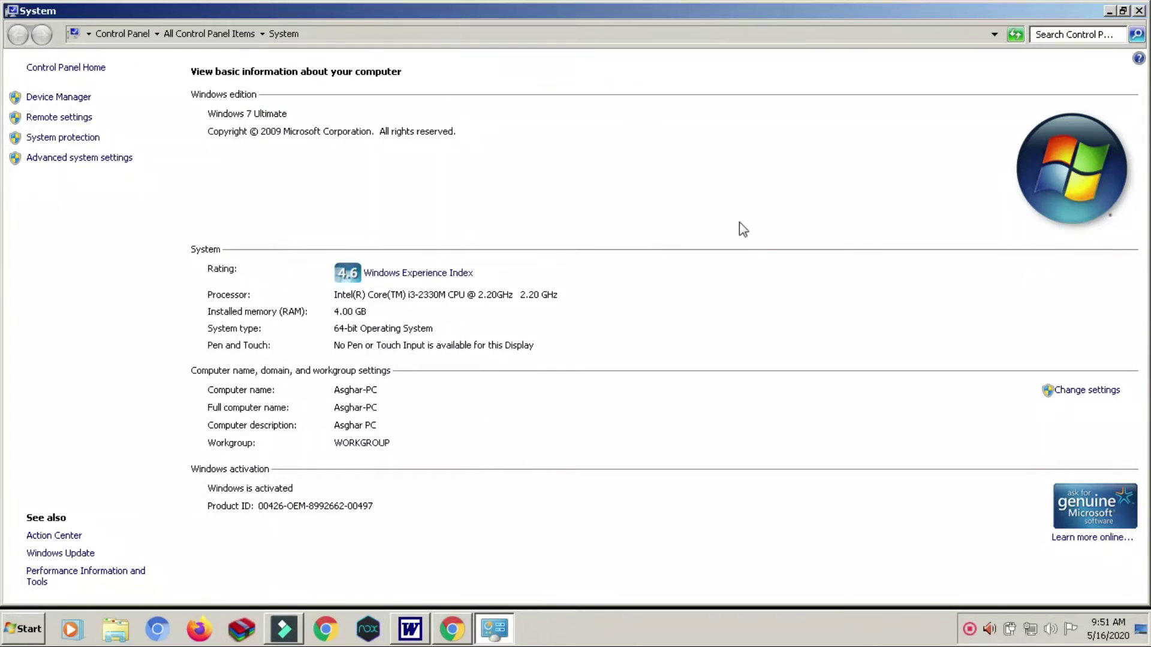
Close the System window and switch back to the YouTube page in Chrome
{"action": "left_click", "coordinate": [880, 97]}
{"action": "left_click", "coordinate": [1139, 11]}
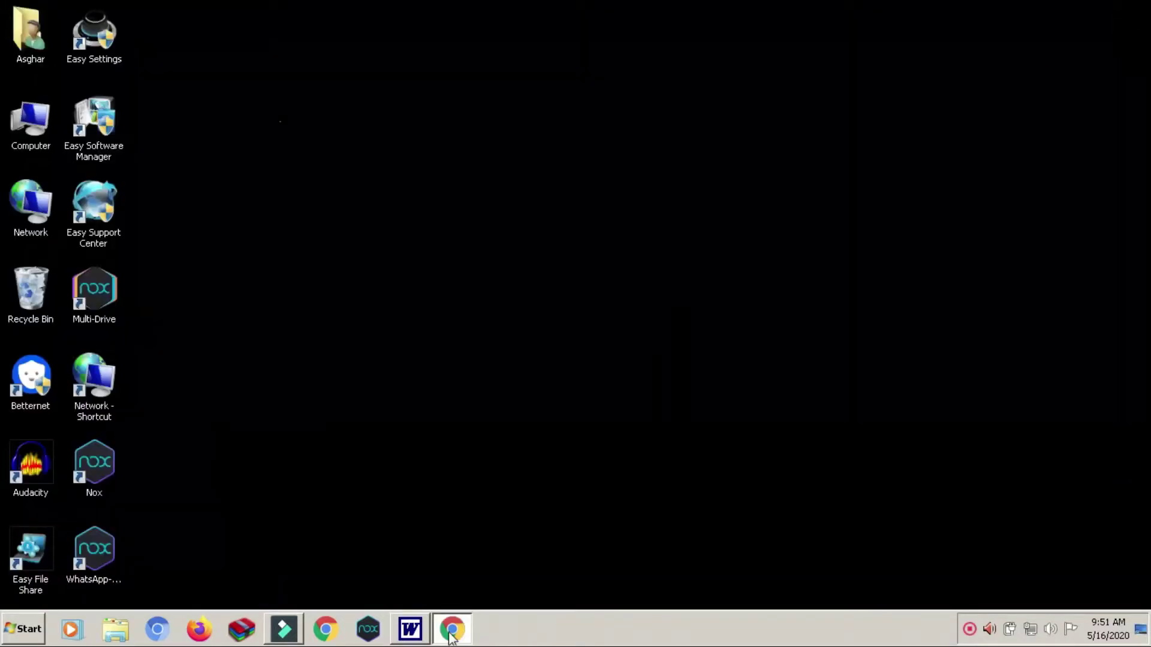
{"action": "left_click", "coordinate": [452, 631]}
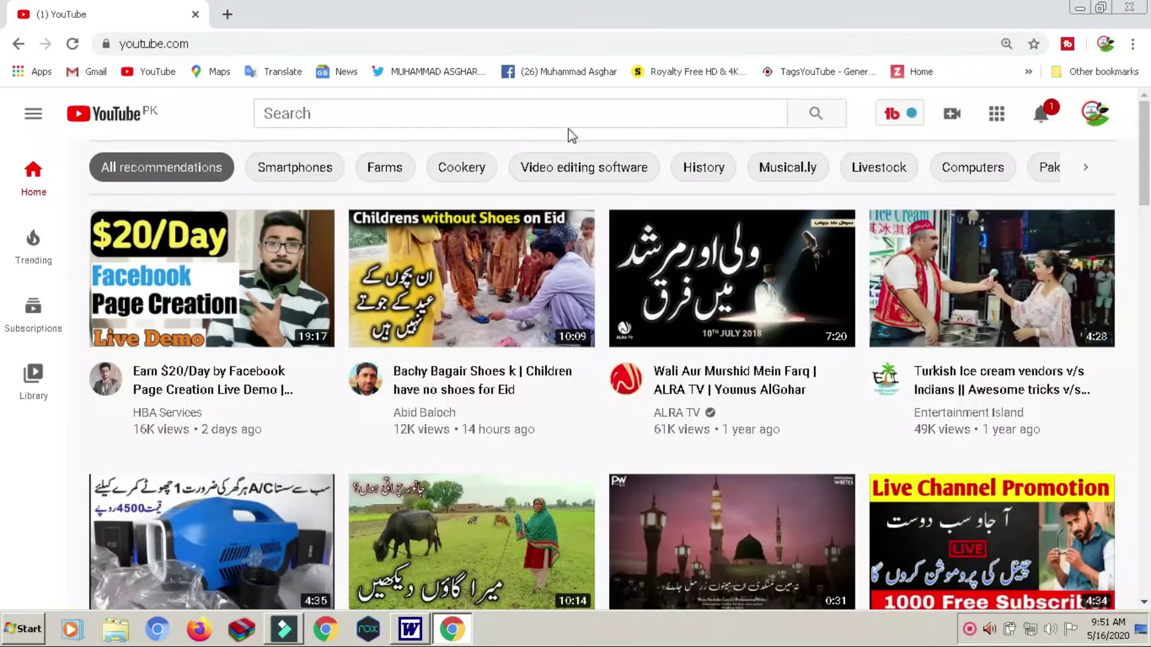